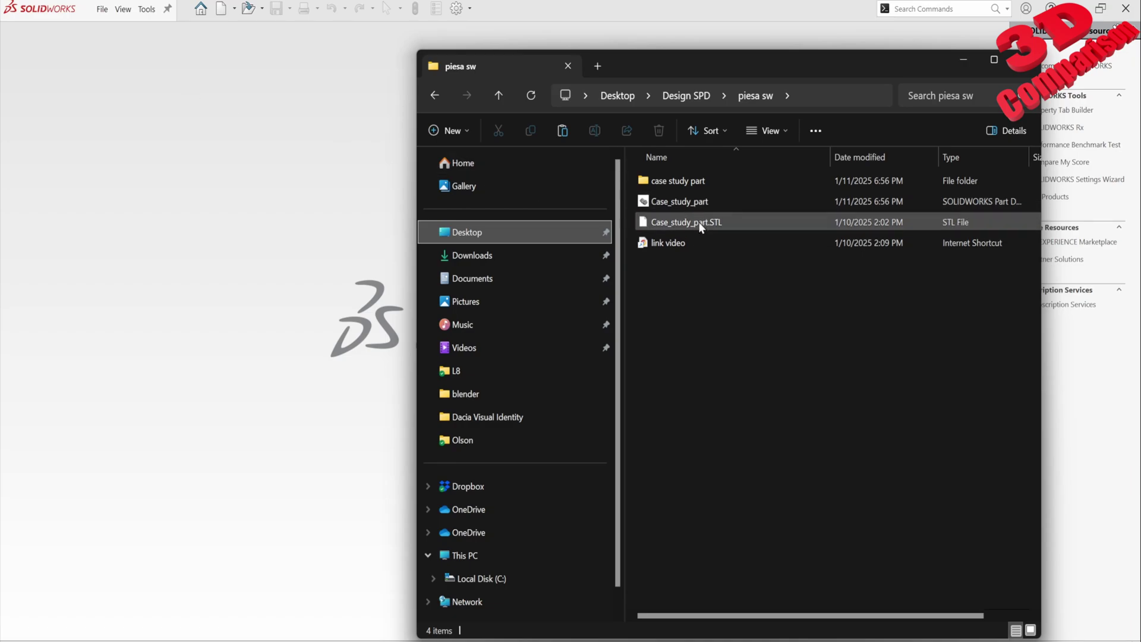
Open Case_study_part in SOLIDWORKS and orbit it to view it from another angle
left_click_drag(696, 208, 346, 234)
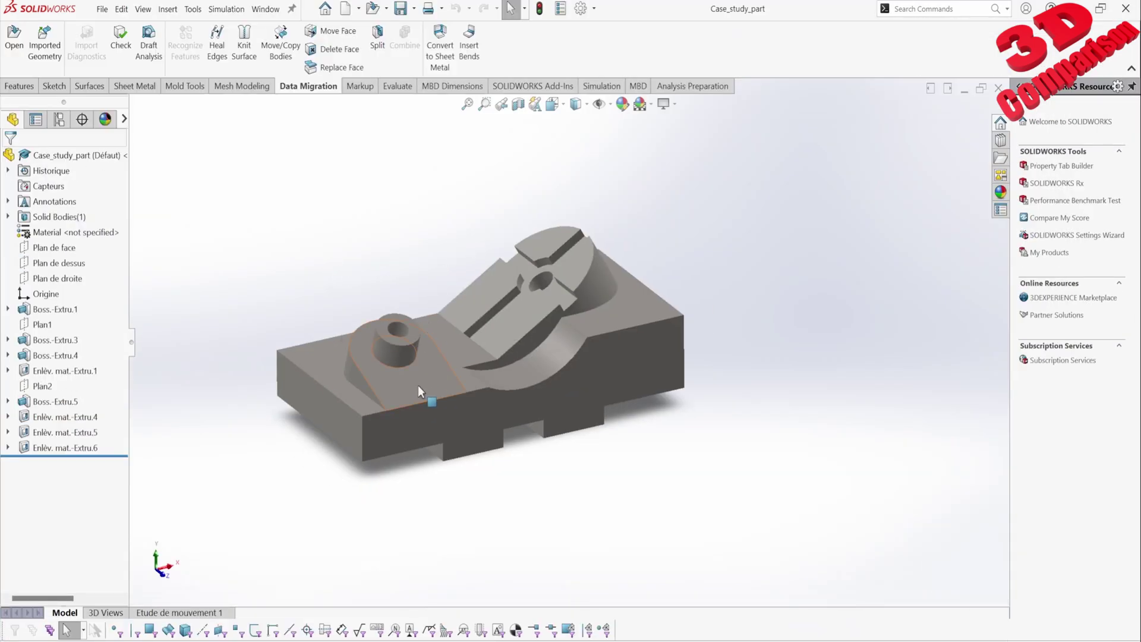
scroll(418, 385, "down", 4)
middle_click_drag(654, 257, 580, 253)
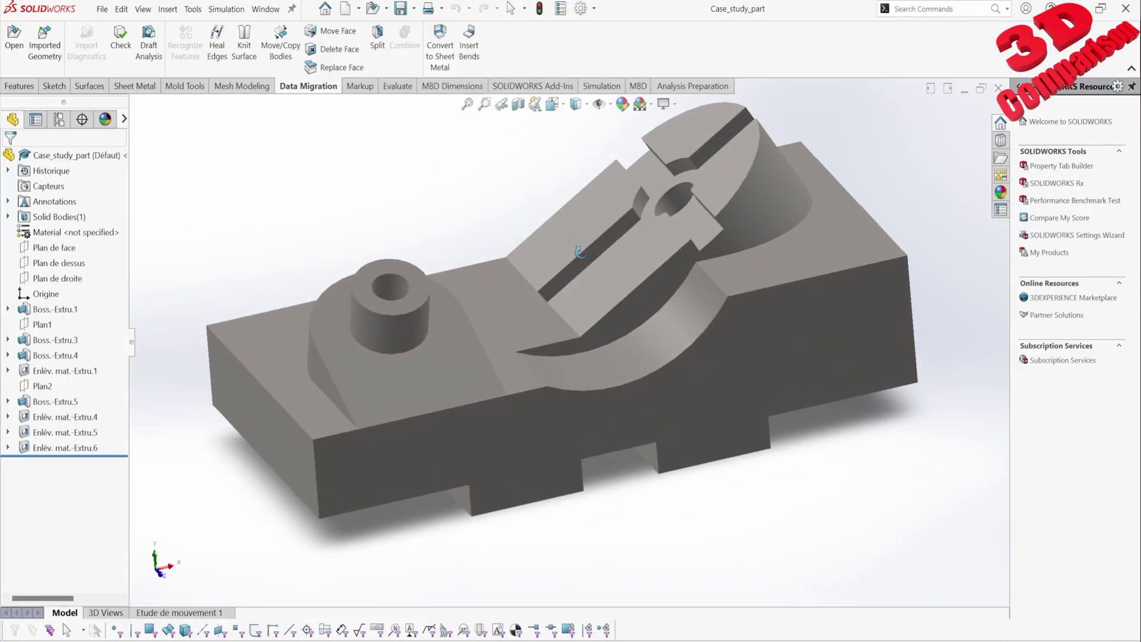
Inspect the first extrude and the Enlèv. mat. cut features, then close the document
left_click(63, 312)
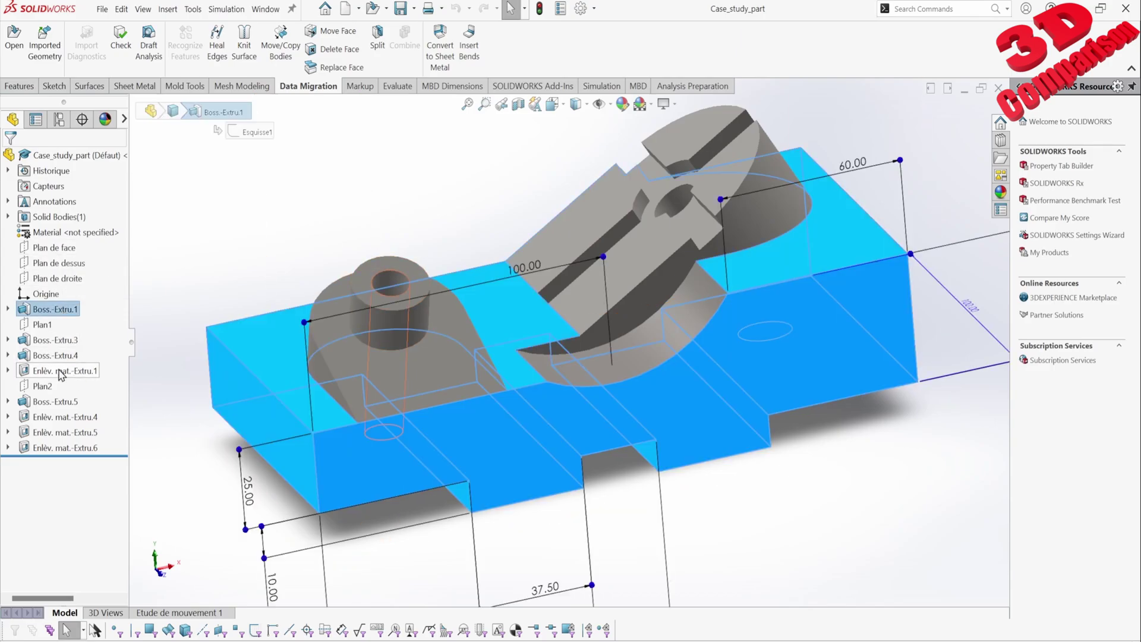
left_click(66, 417)
left_click(66, 432)
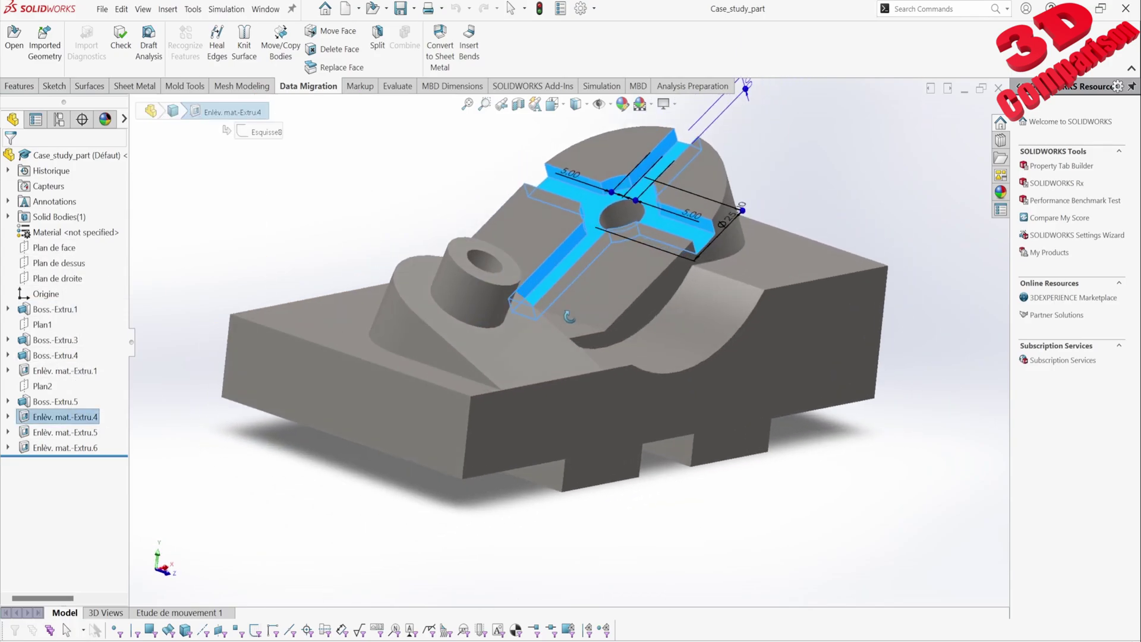
left_click(66, 447)
left_click(315, 185)
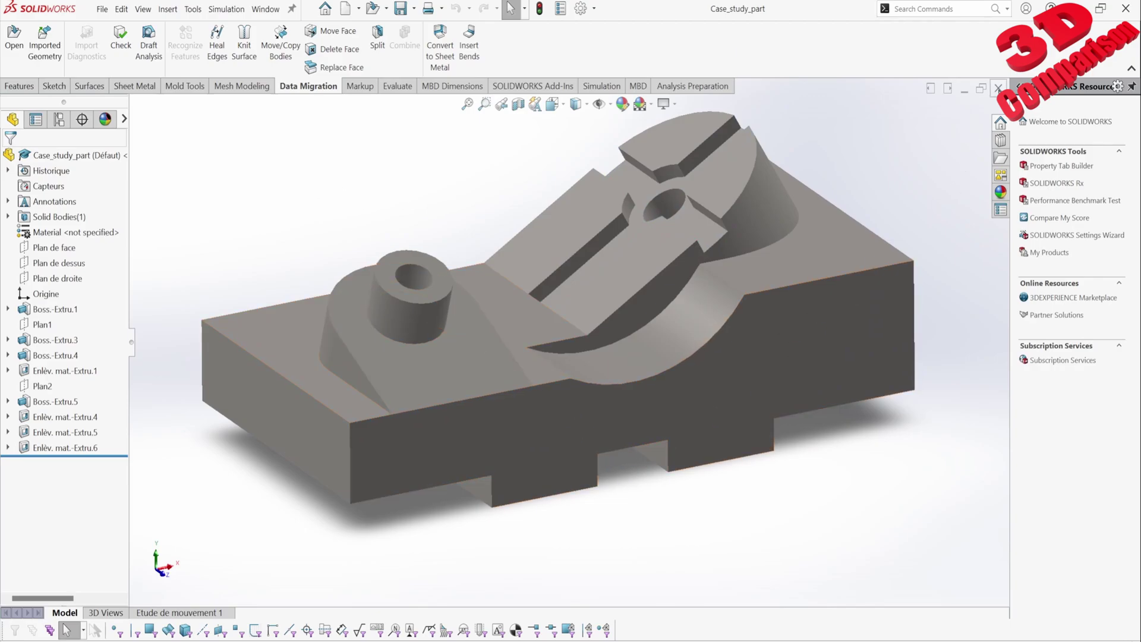
left_click(998, 88)
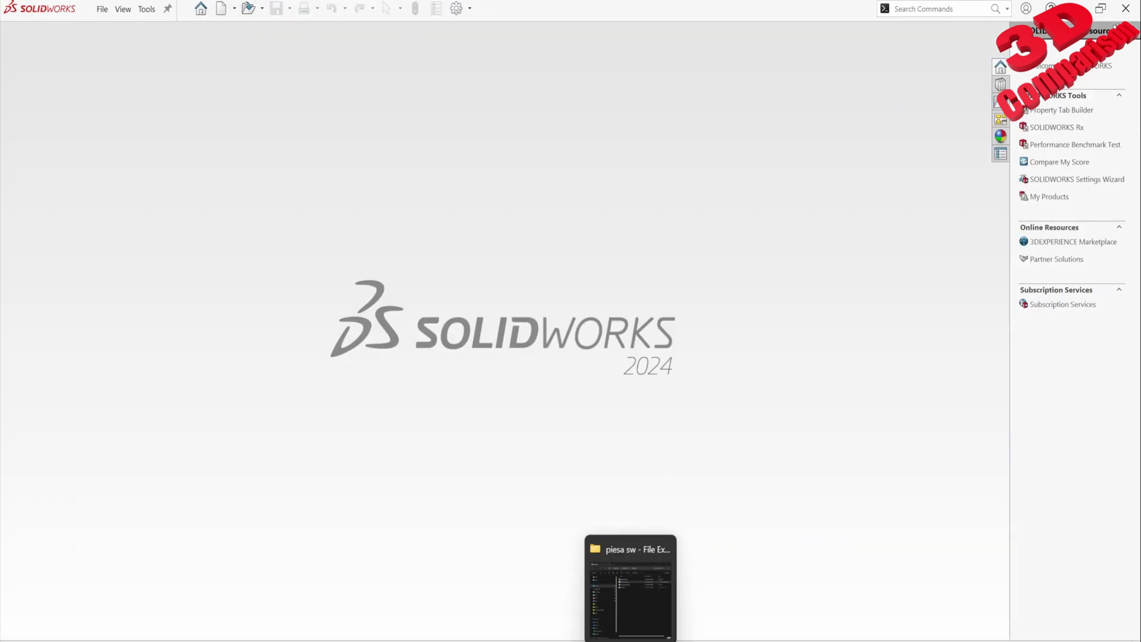
Open Case_study_part.STL from the piesa sw folder in SOLIDWORKS as an imported mesh body
left_click(630, 588)
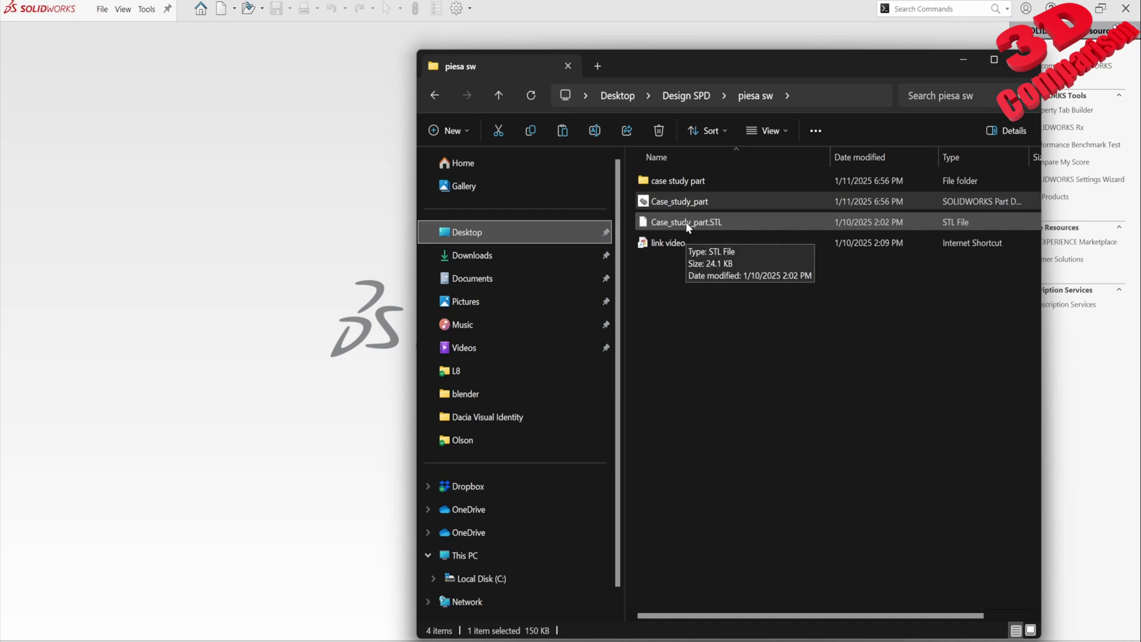
left_click_drag(688, 226, 211, 257)
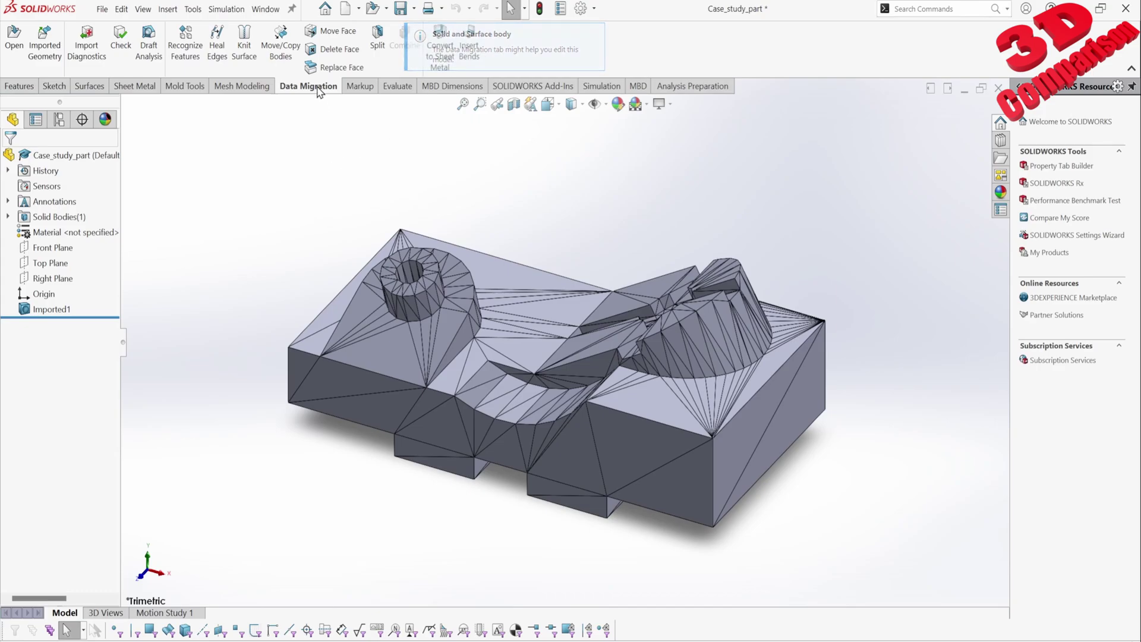
Select Case_study_part.STL in piesa sw with the STL (*.stl) filter and show its import options
left_click(43, 52)
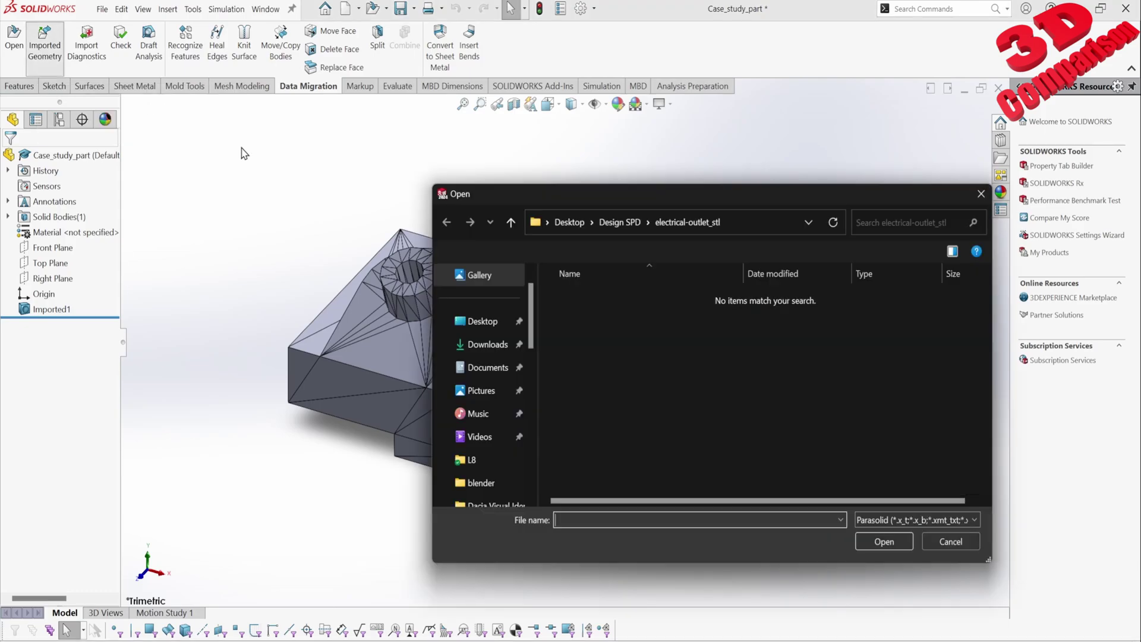
left_click(898, 520)
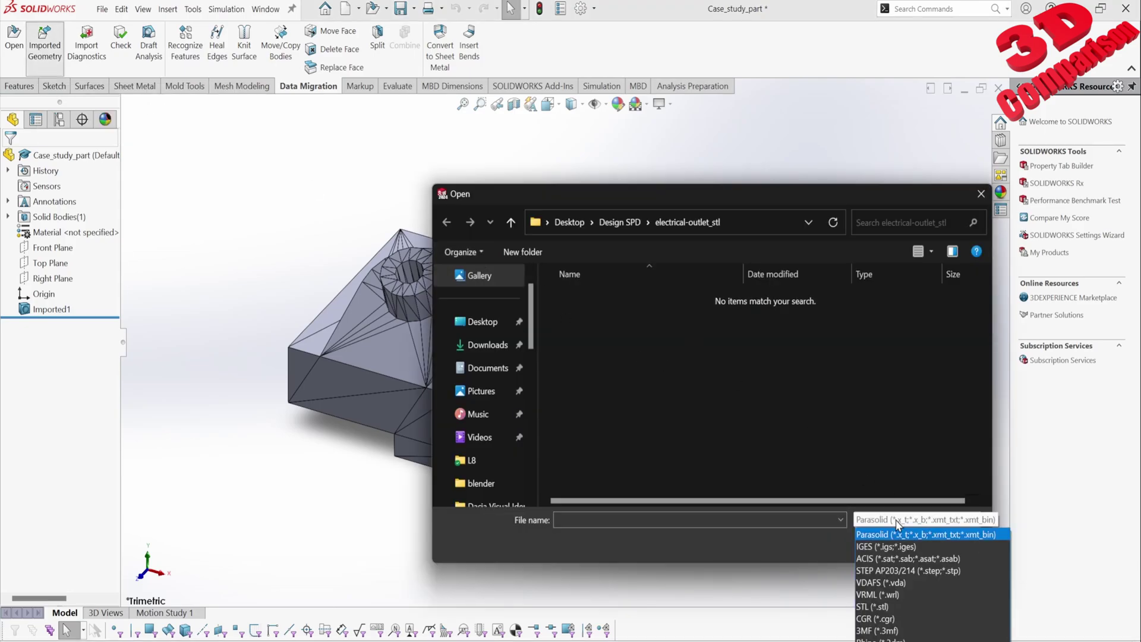
left_click(892, 606)
left_click(621, 223)
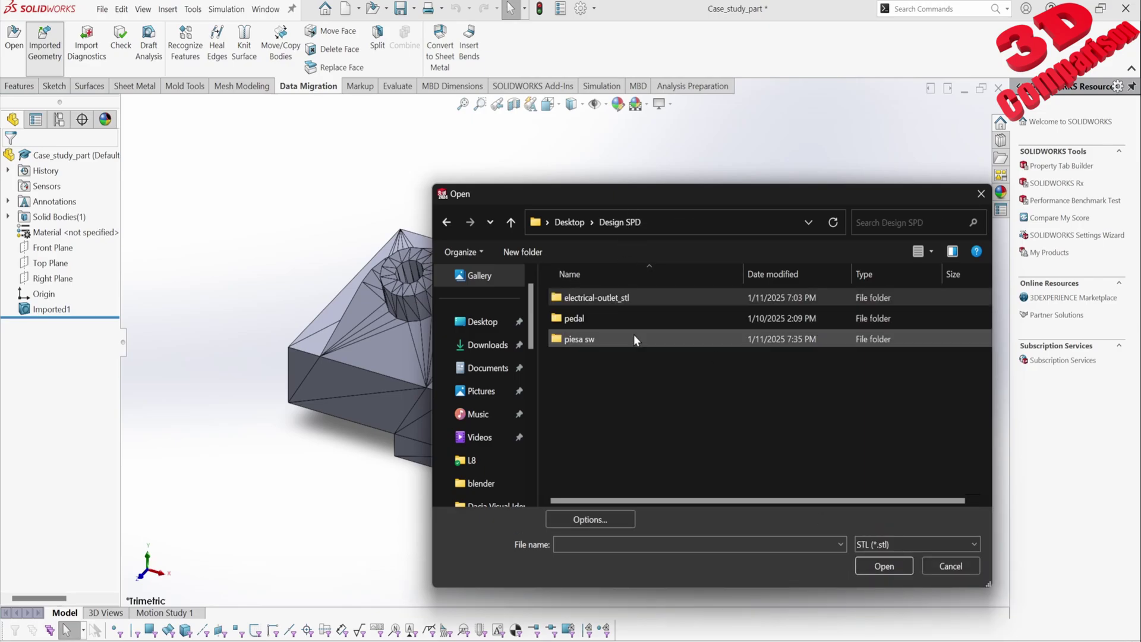
double_click(593, 337)
left_click(600, 321)
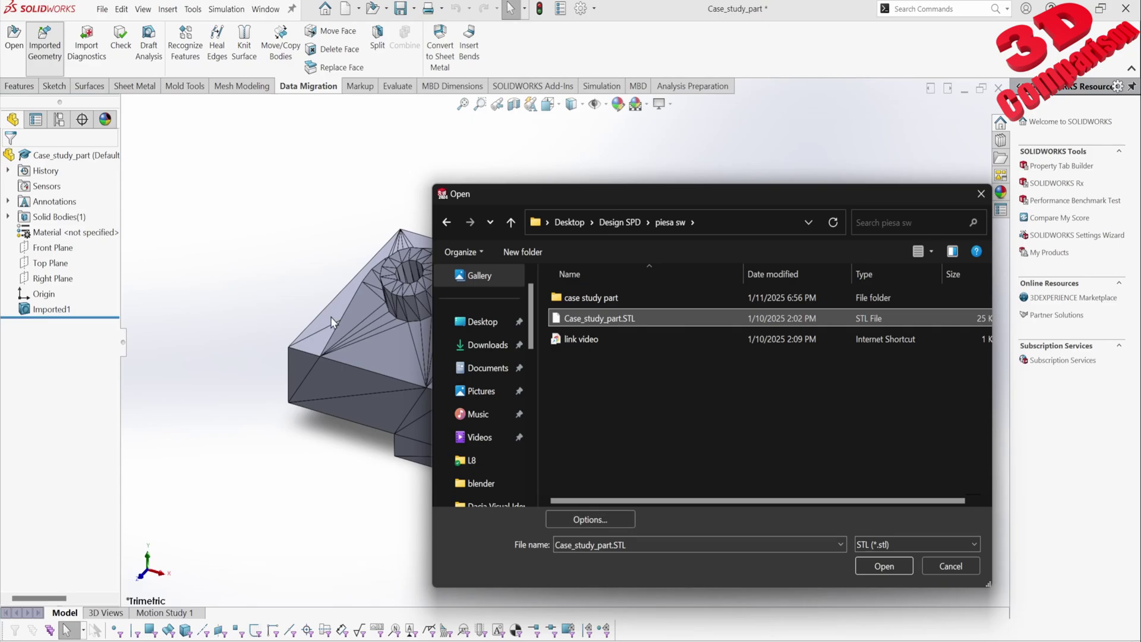
left_click(591, 517)
left_click_drag(474, 192, 193, 188)
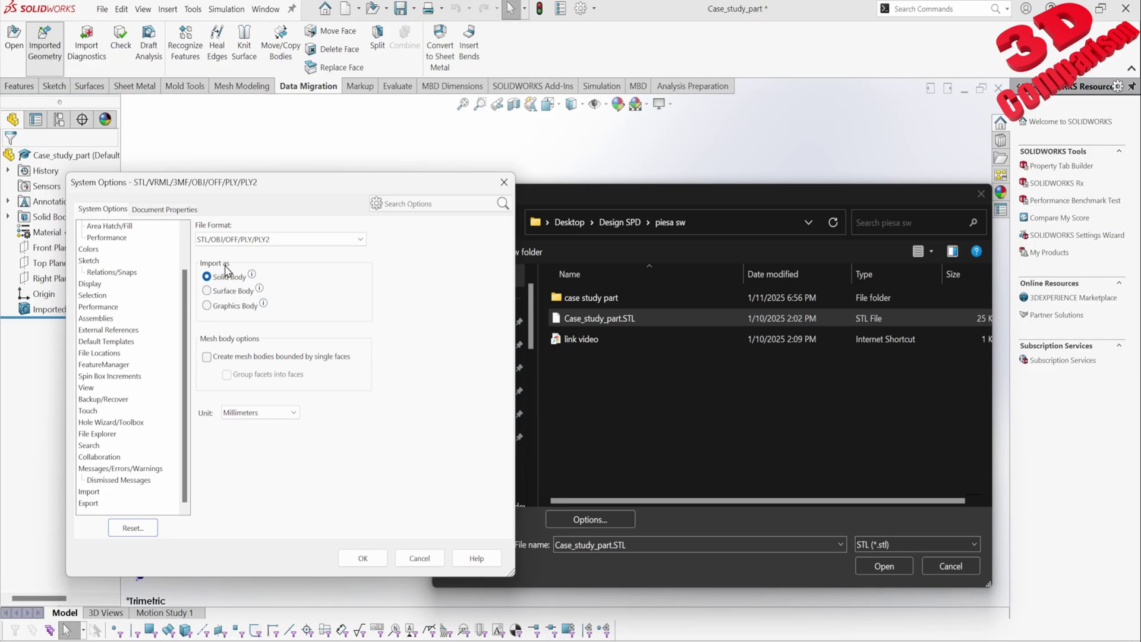
Set the STL import to Surface Body with Millimeters as the unit and confirm
mouse_move(254, 273)
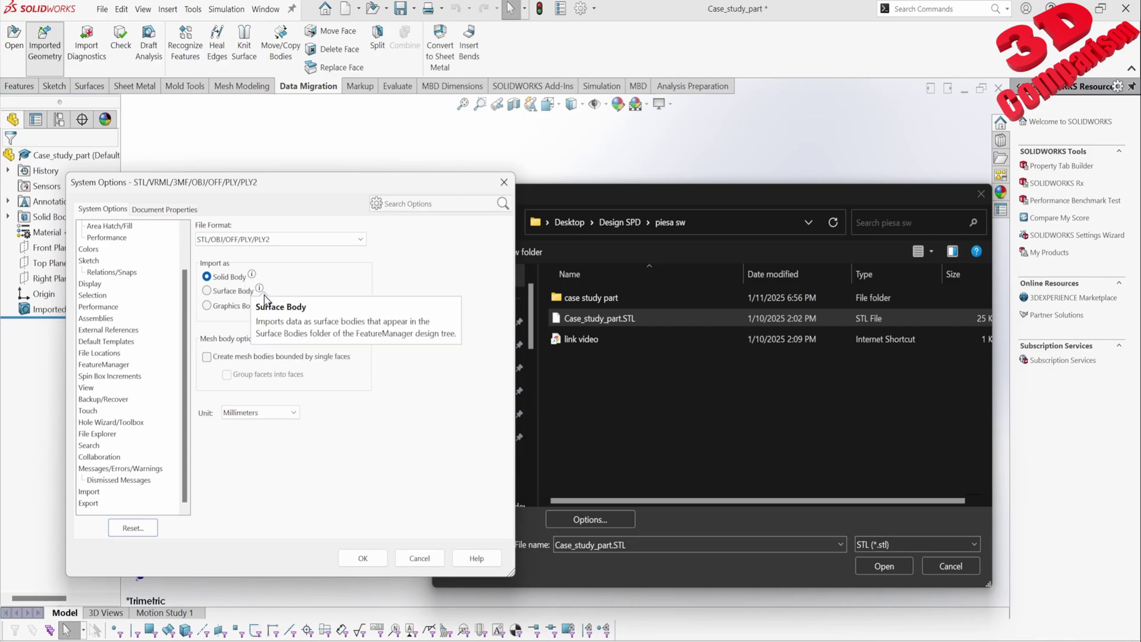
mouse_move(259, 311)
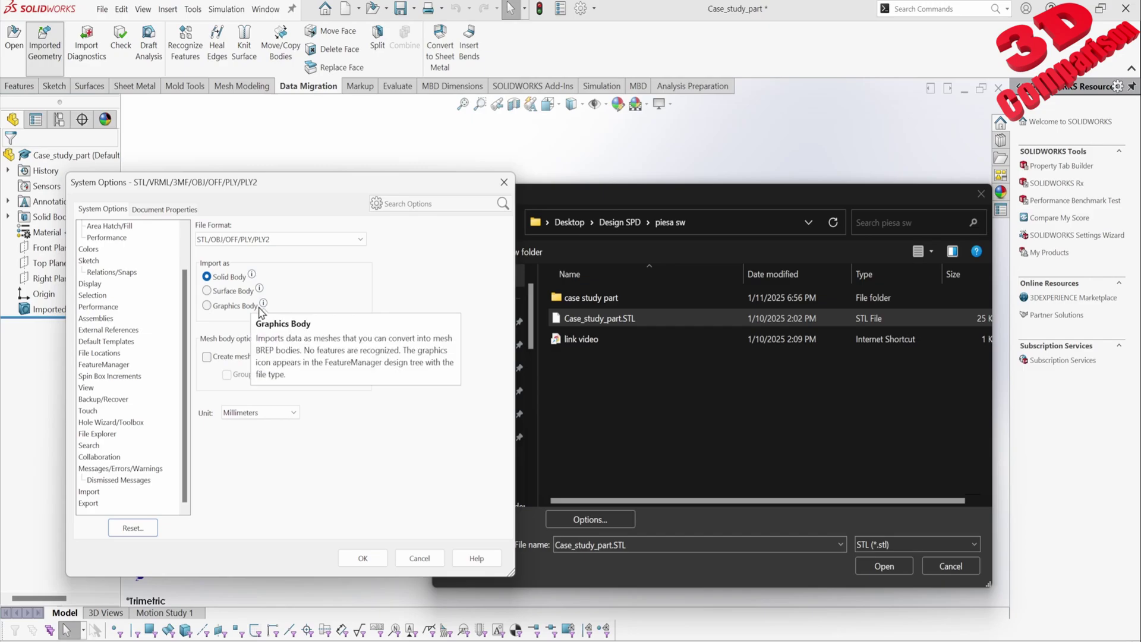
left_click(237, 292)
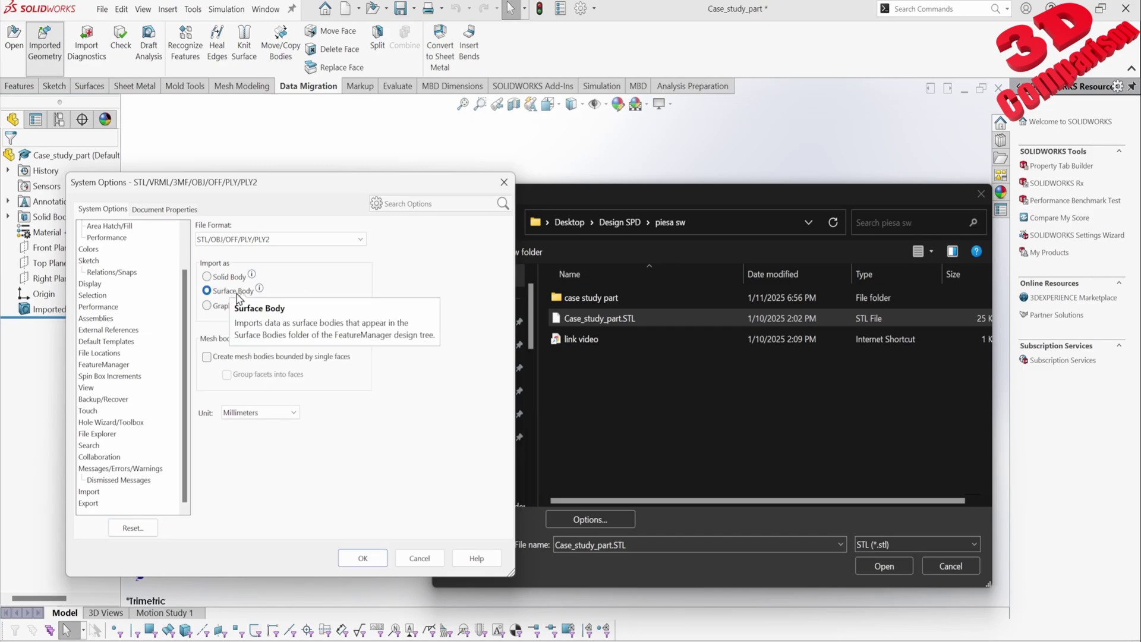
left_click(285, 416)
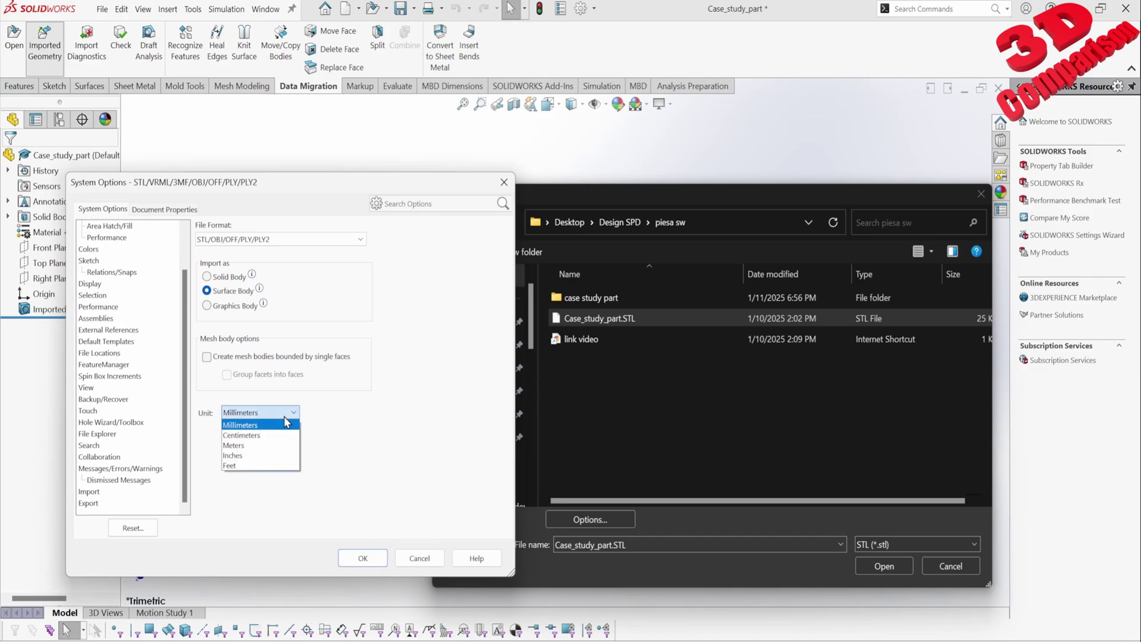
left_click(257, 424)
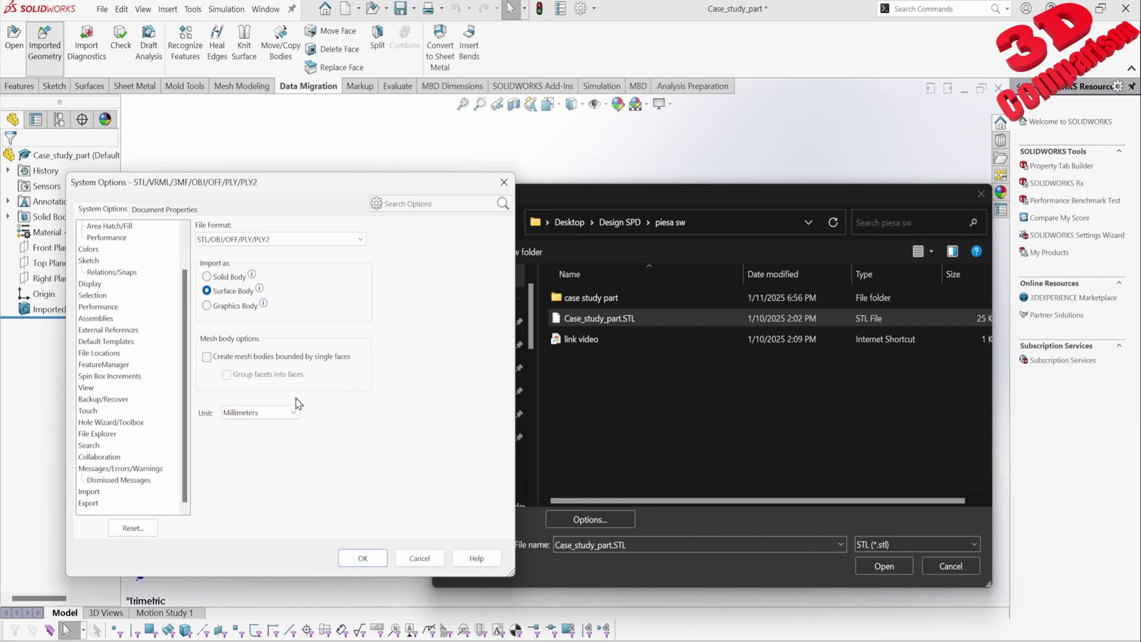
left_click(367, 557)
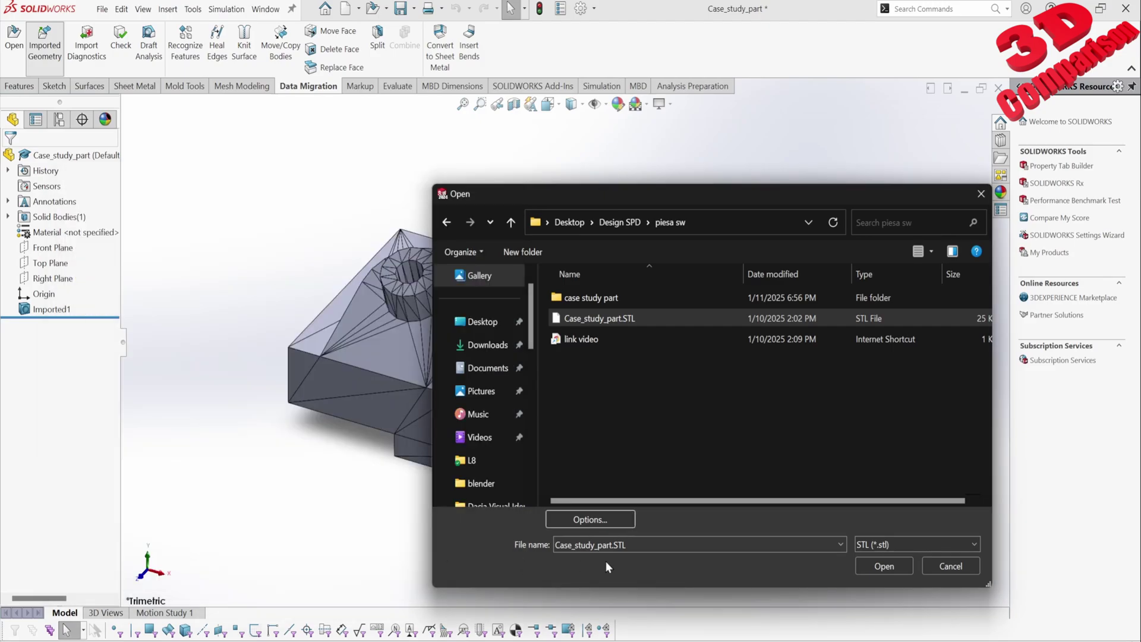
Import the STL as Surface-Imported1 and orbit to check the mesh from above
left_click(901, 573)
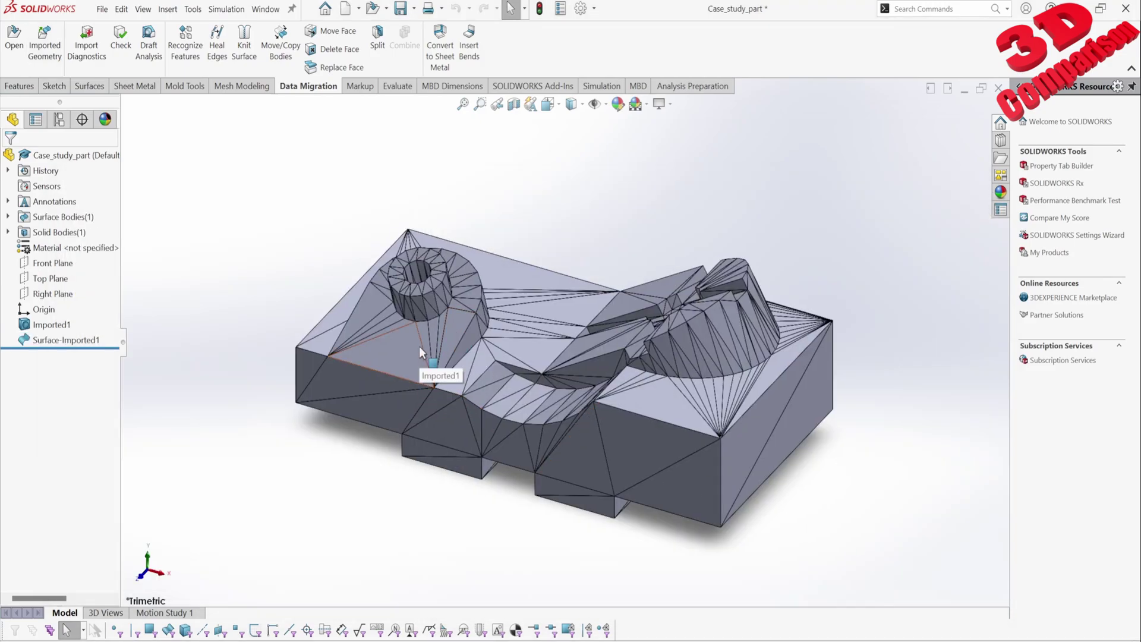
left_click(48, 324)
left_click(276, 455)
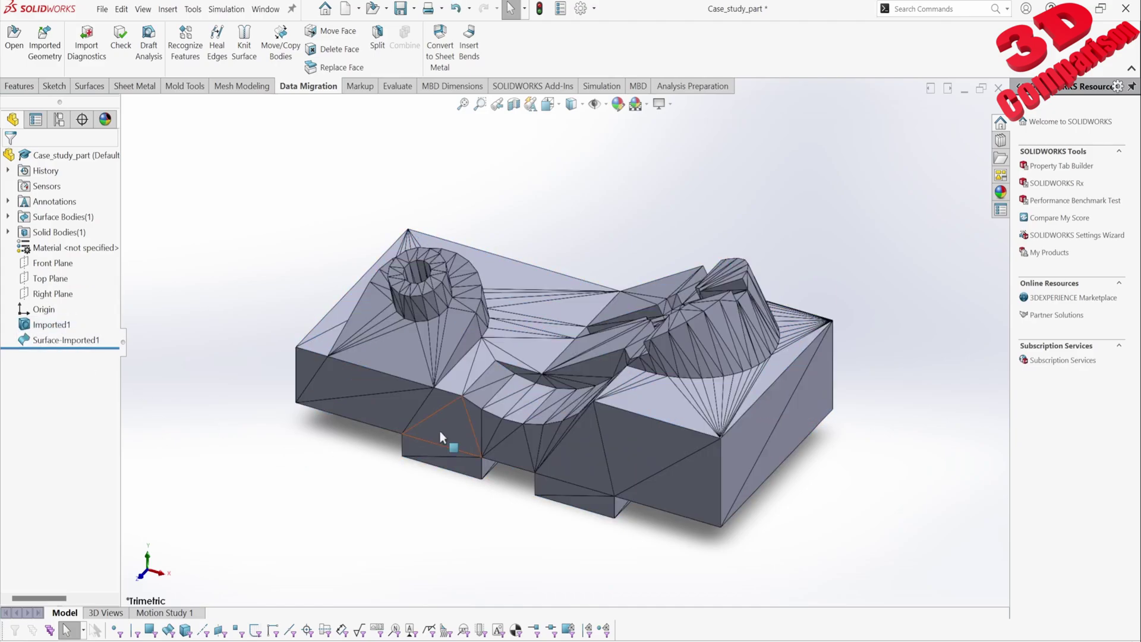
scroll(573, 359, "down", 4)
mouse_move(357, 296)
middle_mouse_down()
mouse_move(365, 329)
mouse_move(374, 293)
middle_mouse_up()
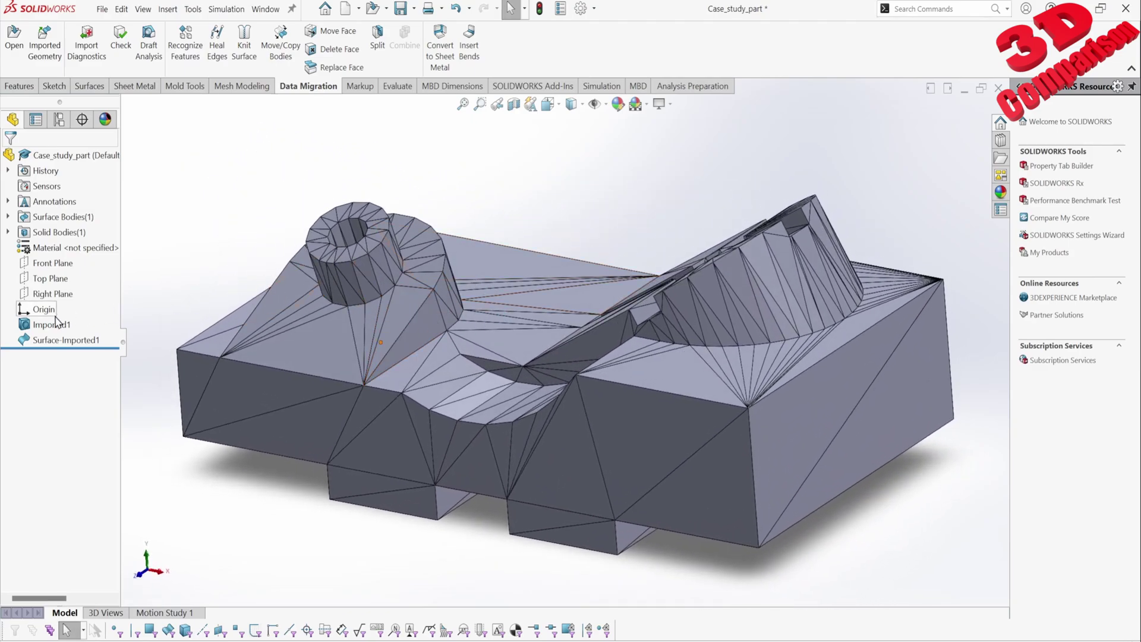
left_click(514, 106)
left_click_drag(616, 287, 534, 355)
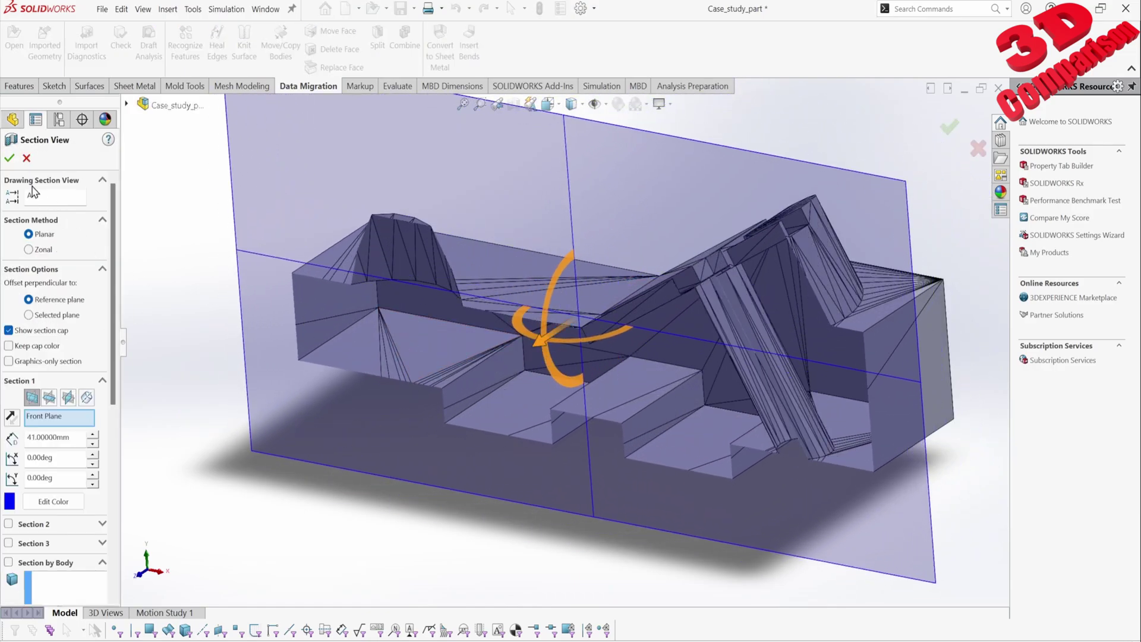
left_click(9, 158)
left_click(572, 104)
left_click(585, 193)
middle_click_drag(585, 193, 568, 256)
left_click(582, 105)
left_click(572, 178)
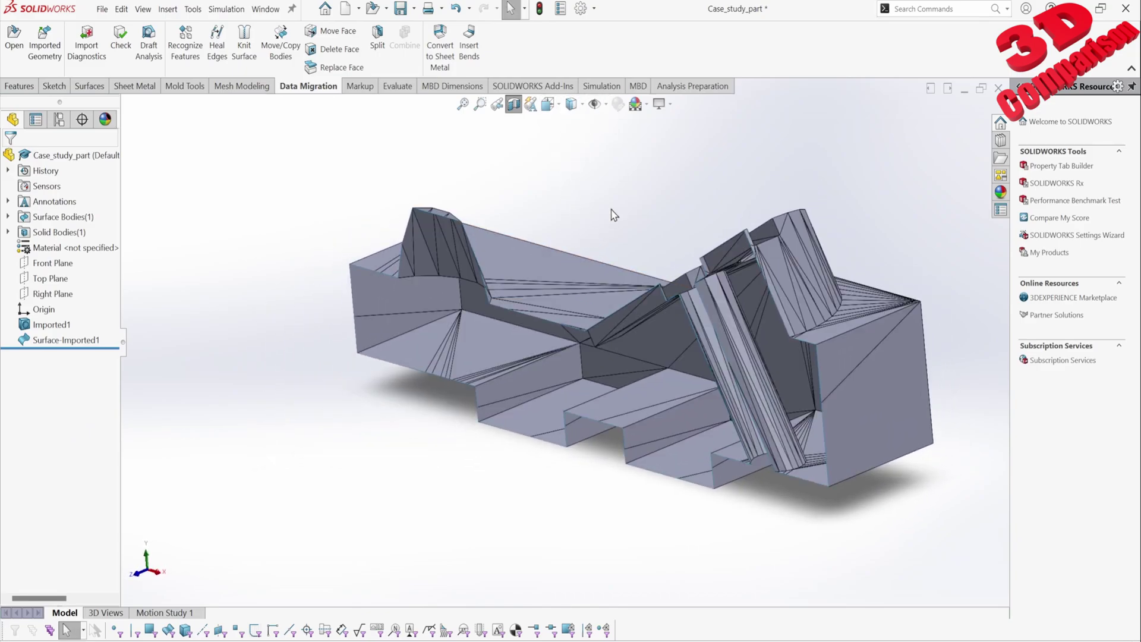
left_click(513, 105)
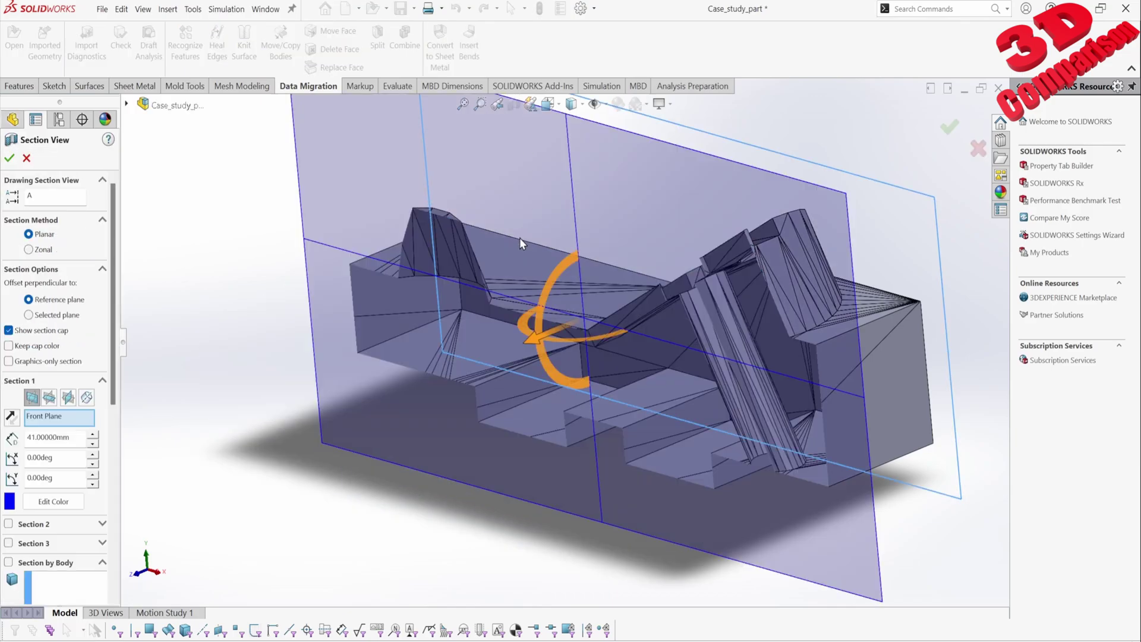
left_click_drag(524, 349, 434, 354)
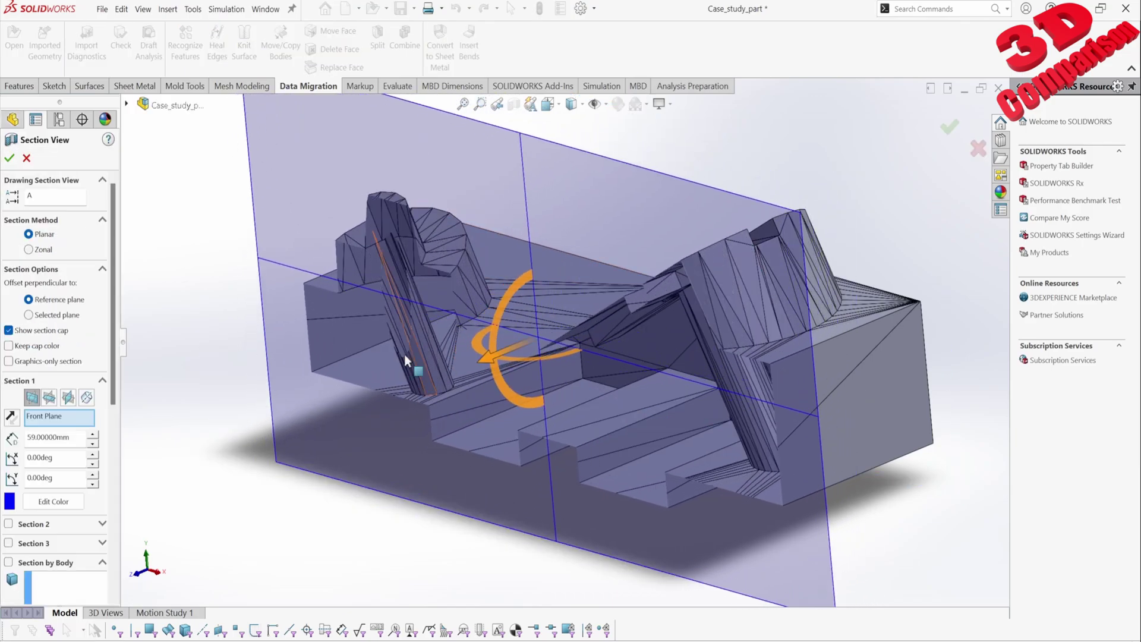
scroll(330, 290, "down", 6)
middle_click_drag(485, 311, 468, 224)
scroll(673, 363, "up", 8)
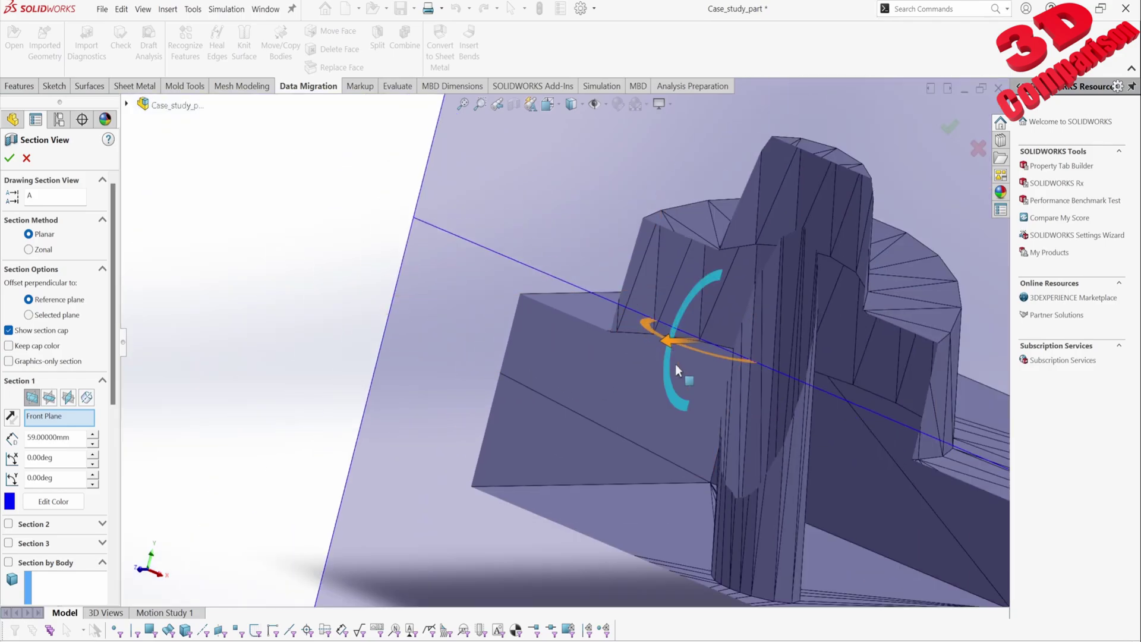
left_click(27, 158)
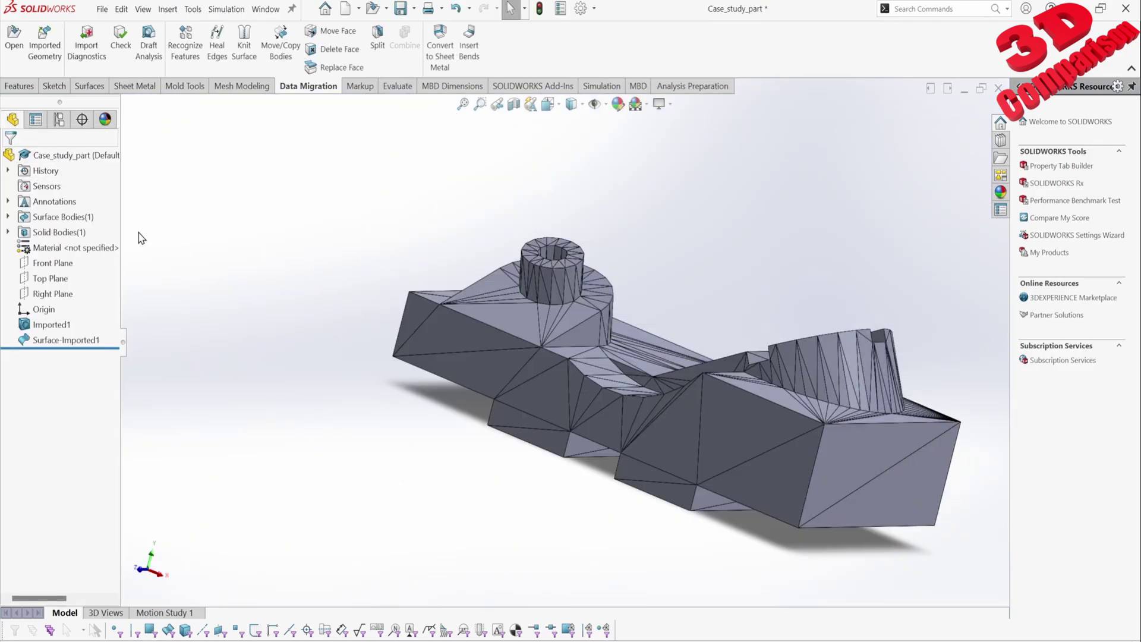
Show the solid Imported1 body again and push a section view through the model
left_click(93, 342)
left_click(209, 345)
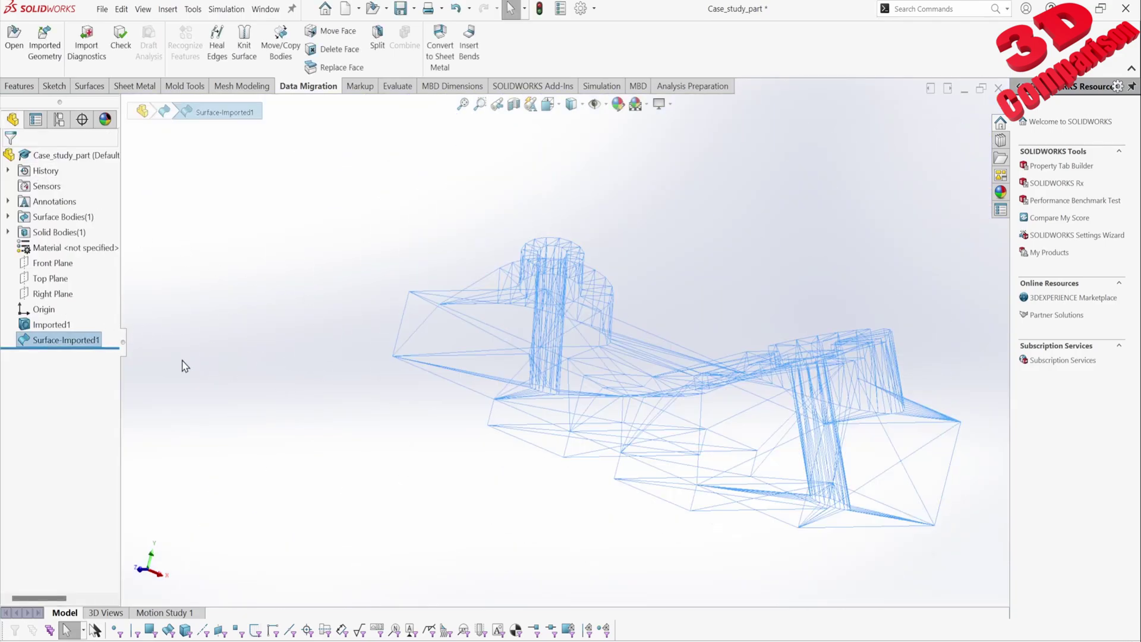
left_click(70, 328)
left_click(75, 308)
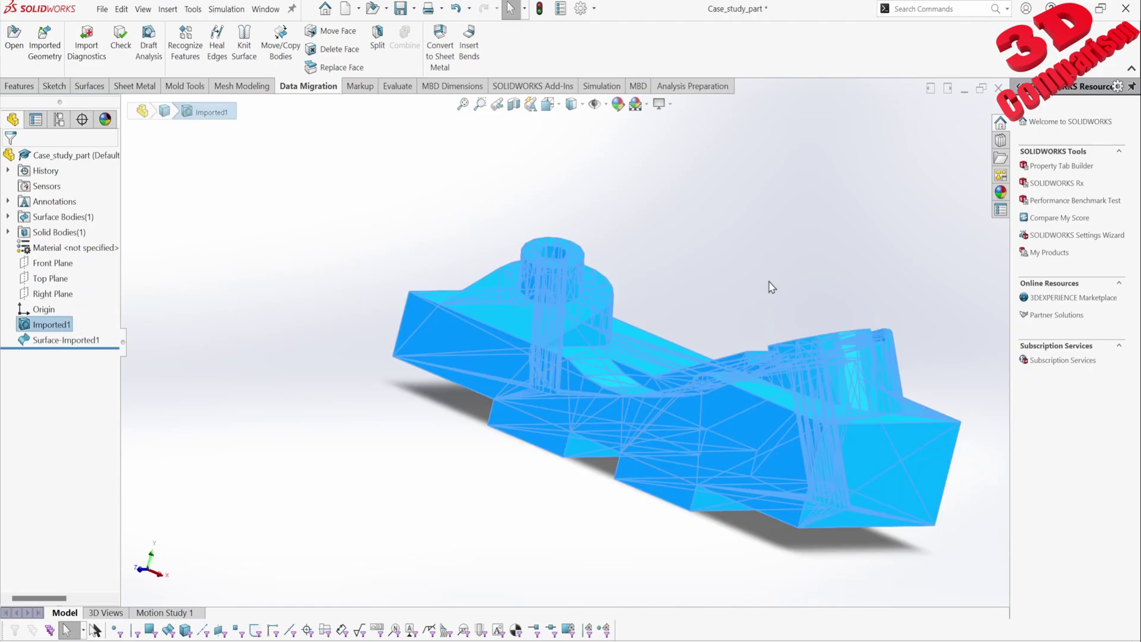
key("Escape")
scroll(741, 471, "down", 5)
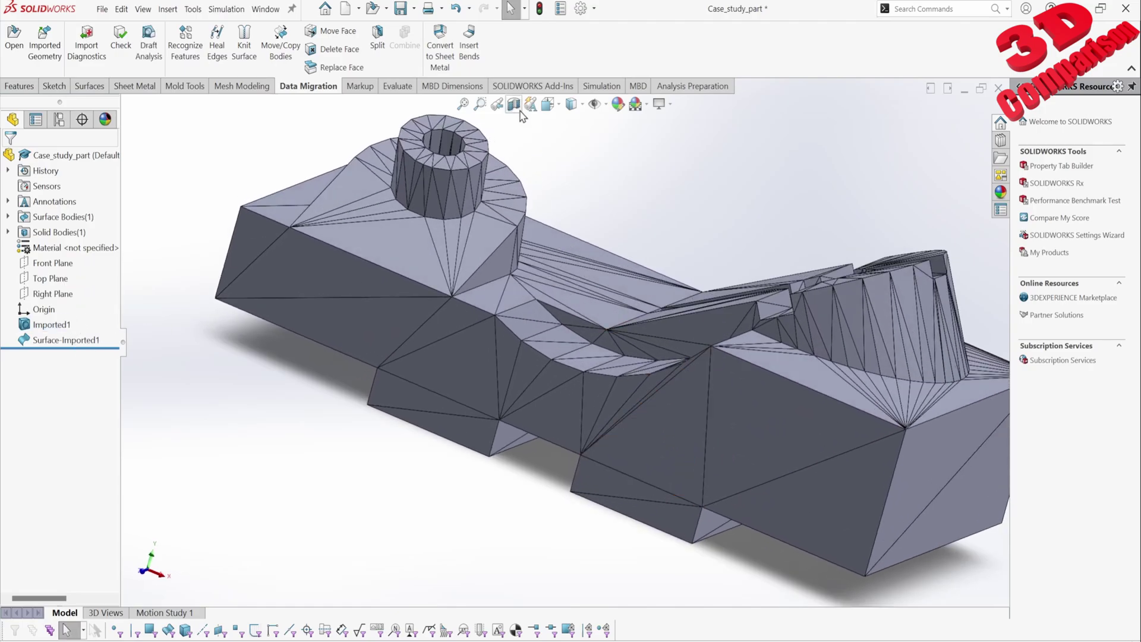
left_click(514, 103)
left_click_drag(603, 277, 616, 398)
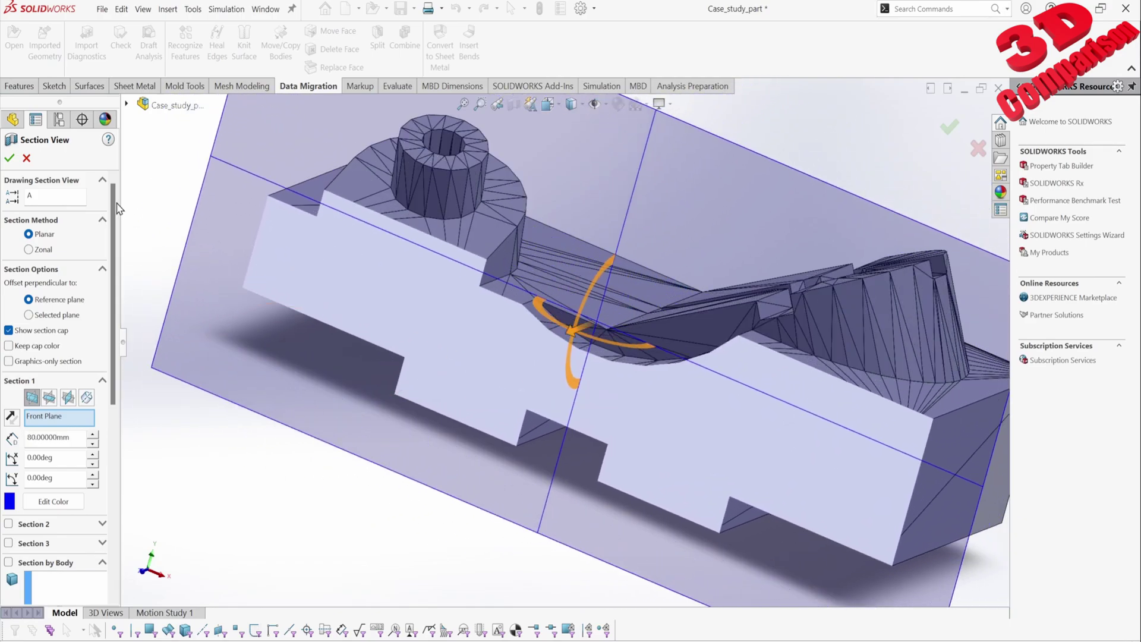
Cancel the section view and hide the solid Imported1 body, leaving only the surface body
left_click(26, 157)
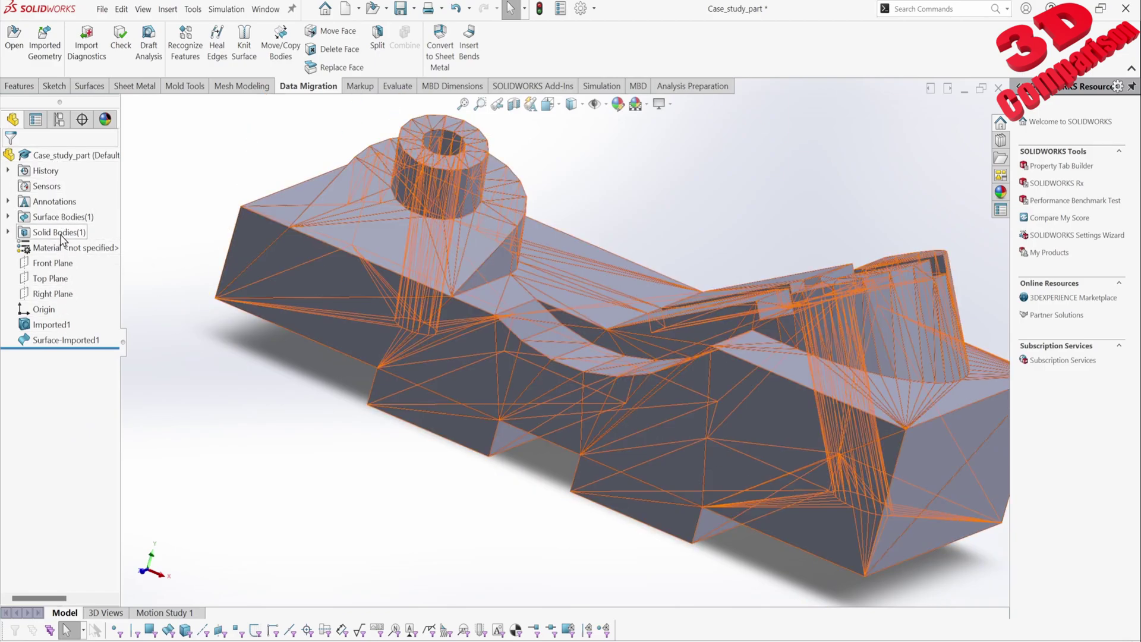
left_click(8, 218)
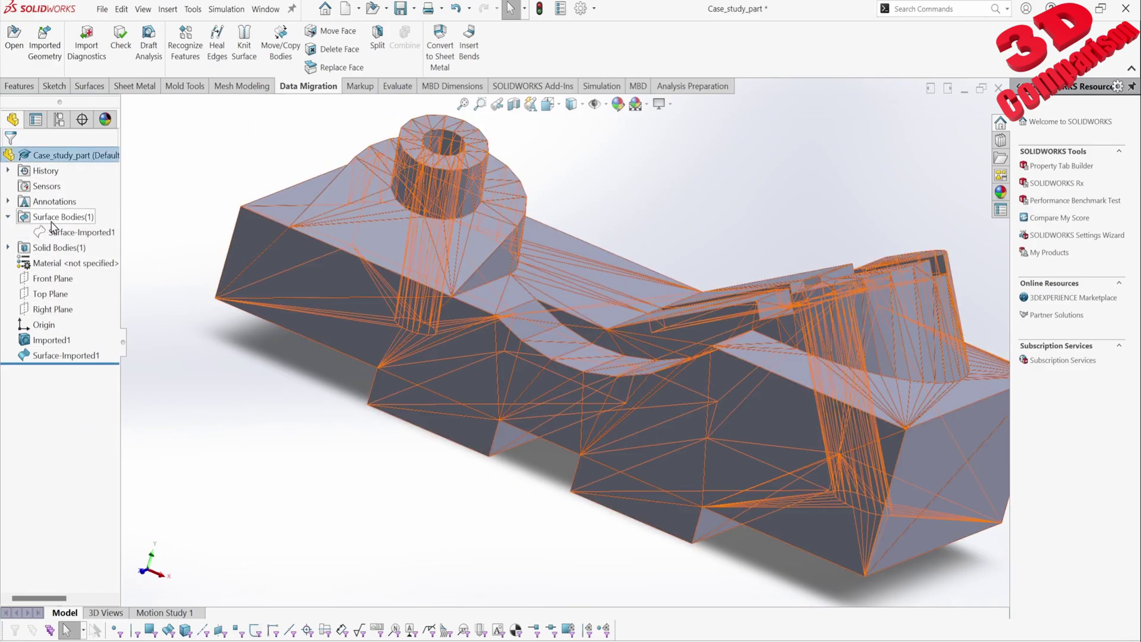
left_click(7, 248)
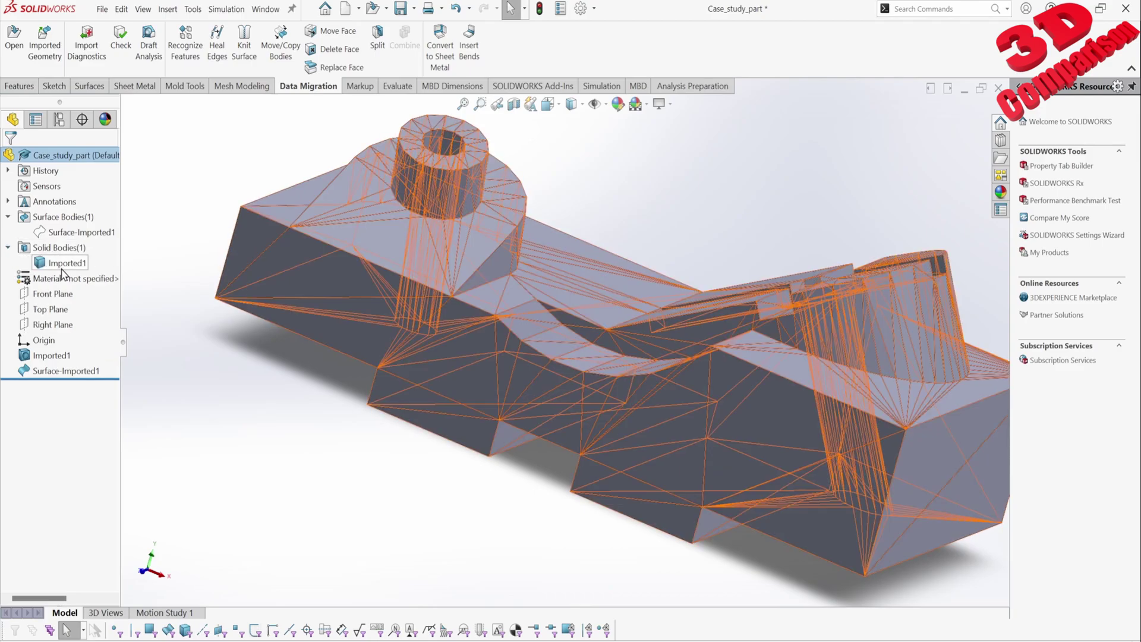
left_click(100, 233)
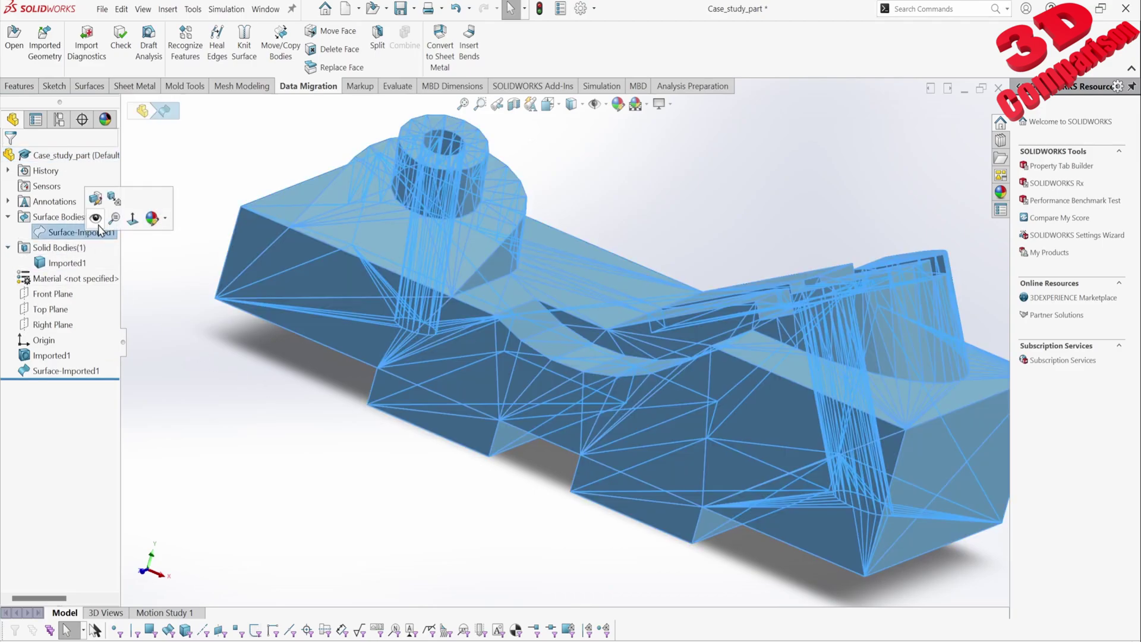
left_click(83, 263)
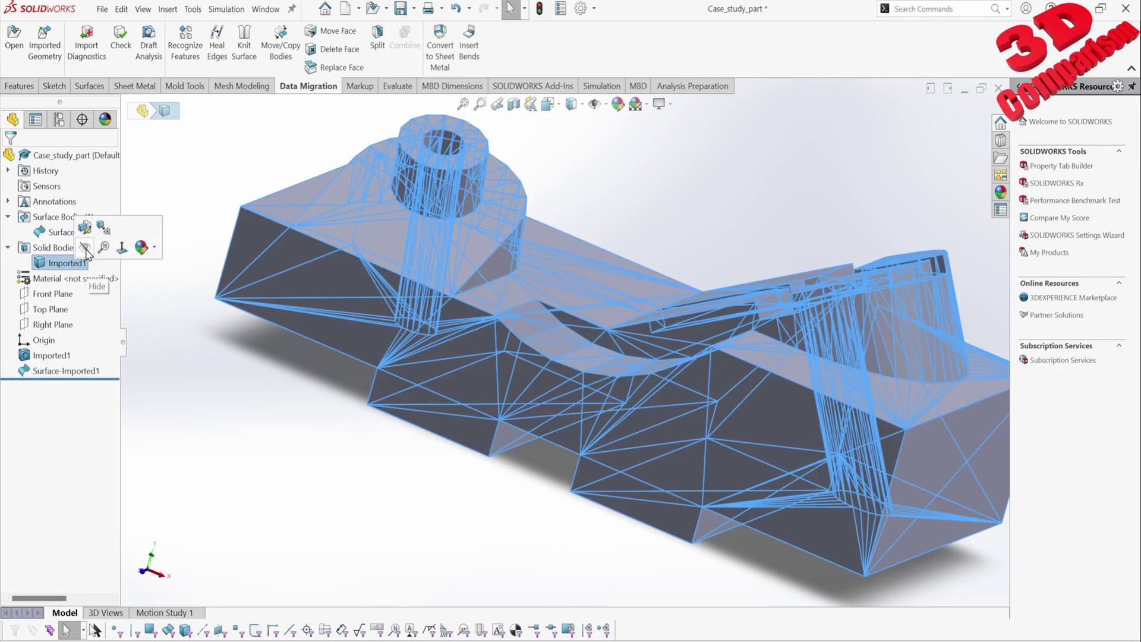
left_click(86, 249)
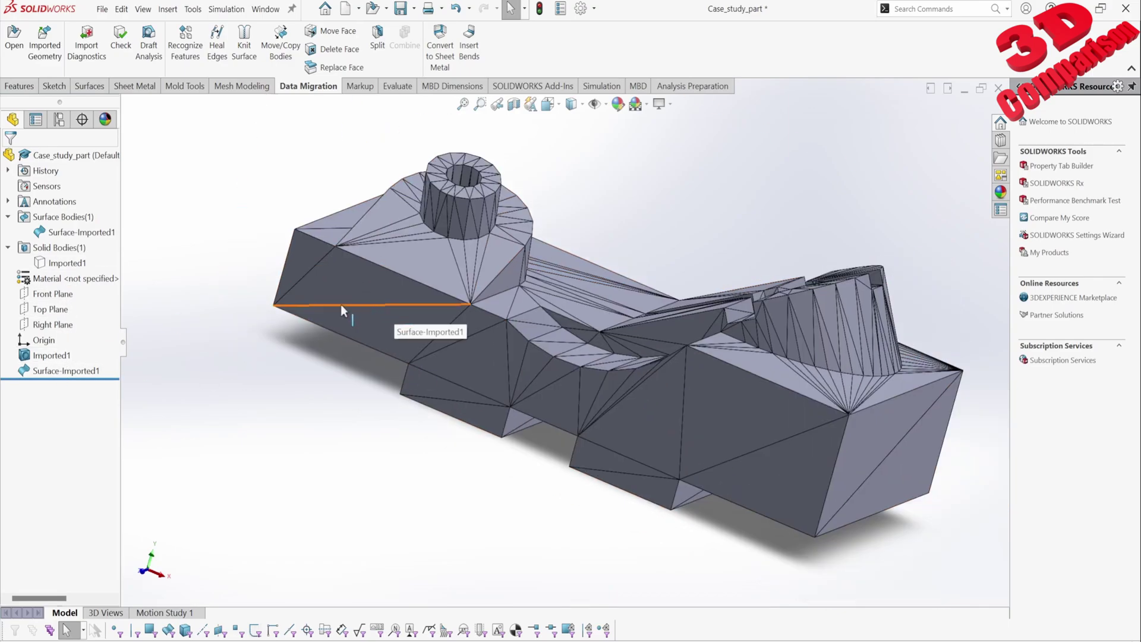
left_click(44, 47)
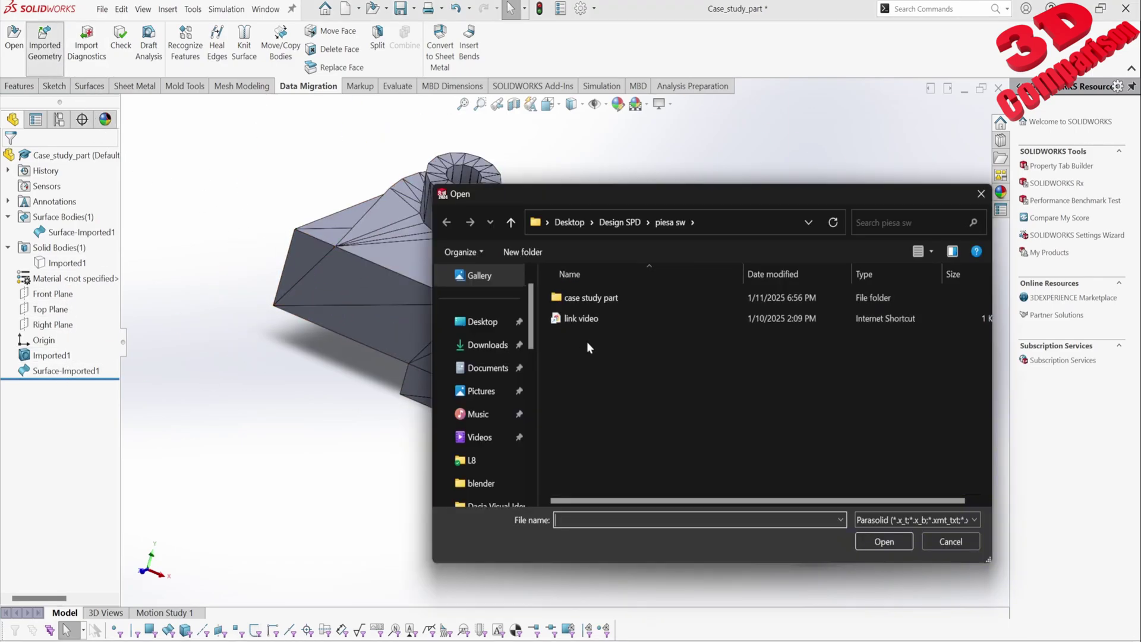
Import Case_study_part.STL as a graphics body, creating Graphic1
left_click(903, 521)
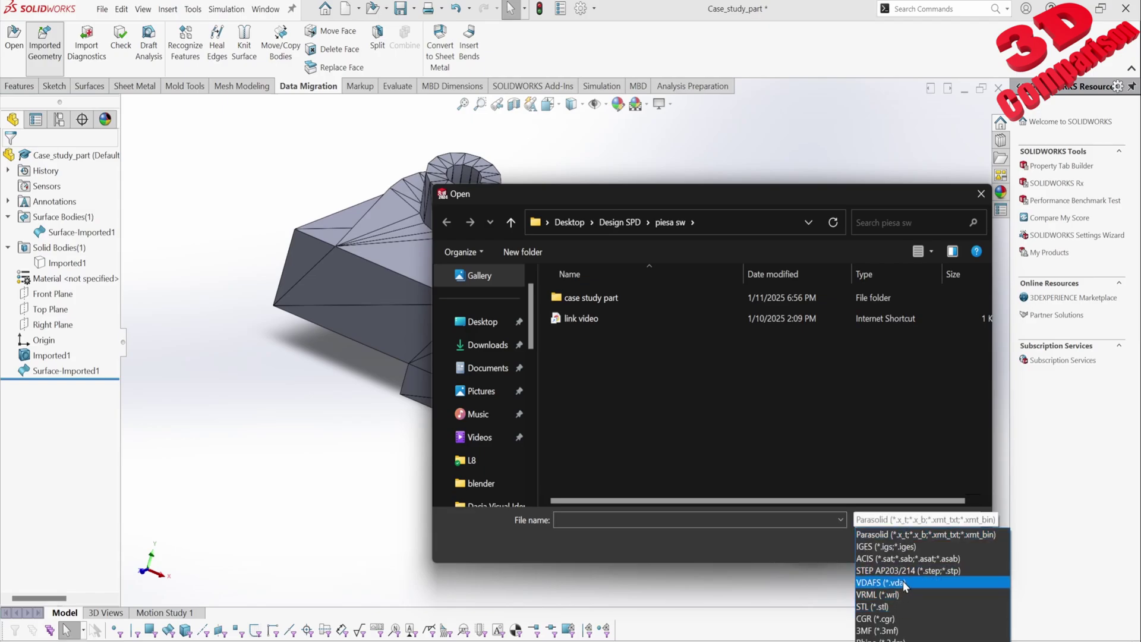
left_click(901, 606)
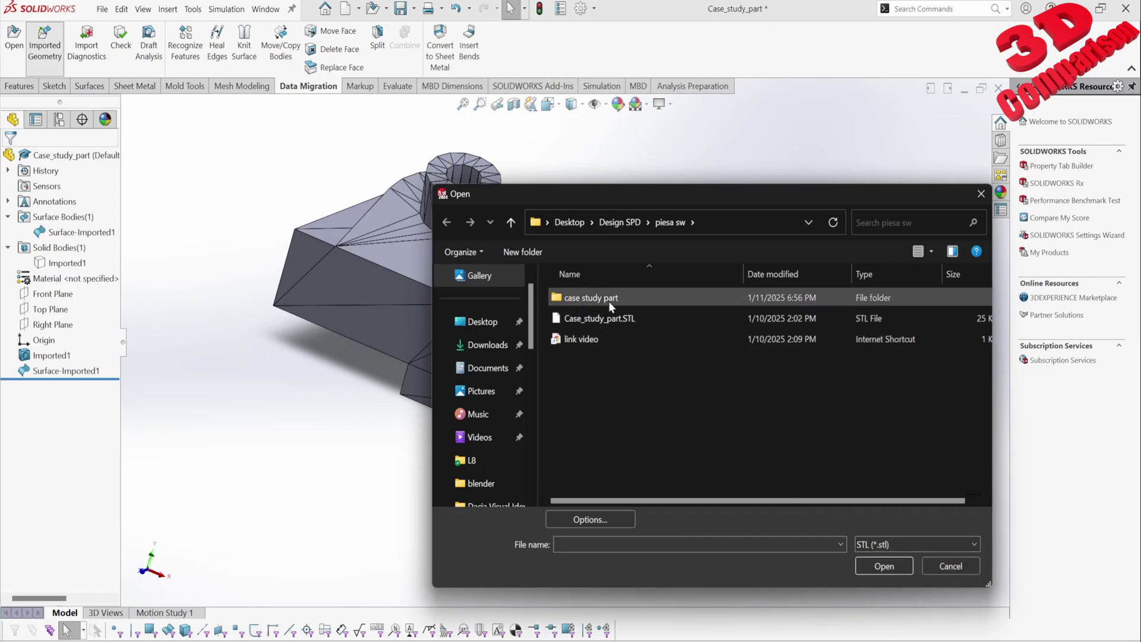
left_click(610, 318)
left_click(590, 519)
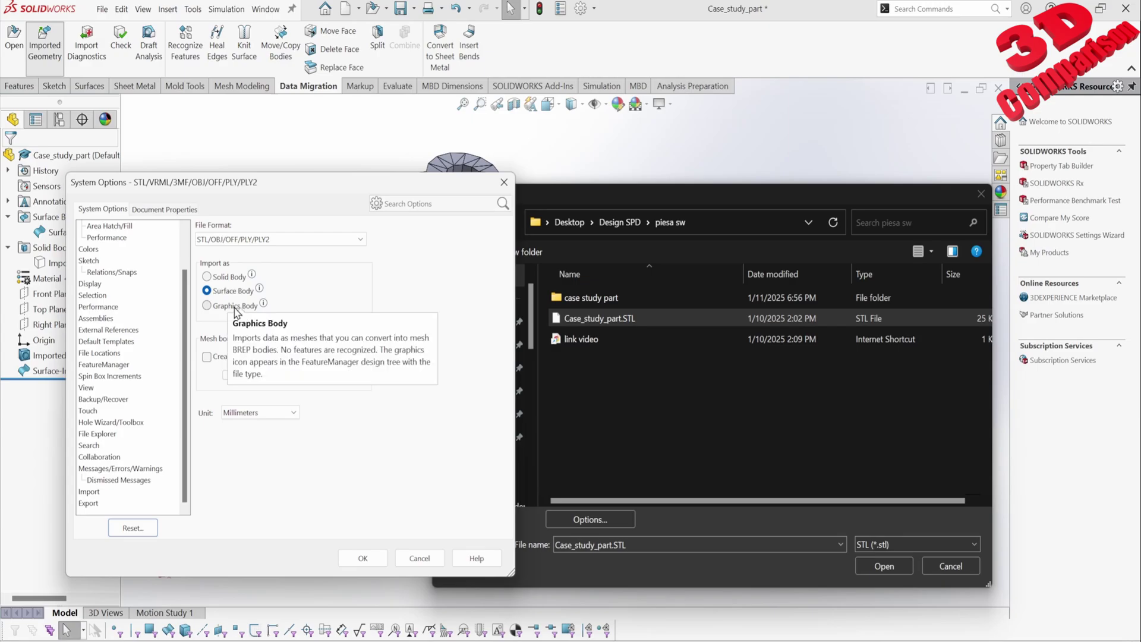
left_click(236, 307)
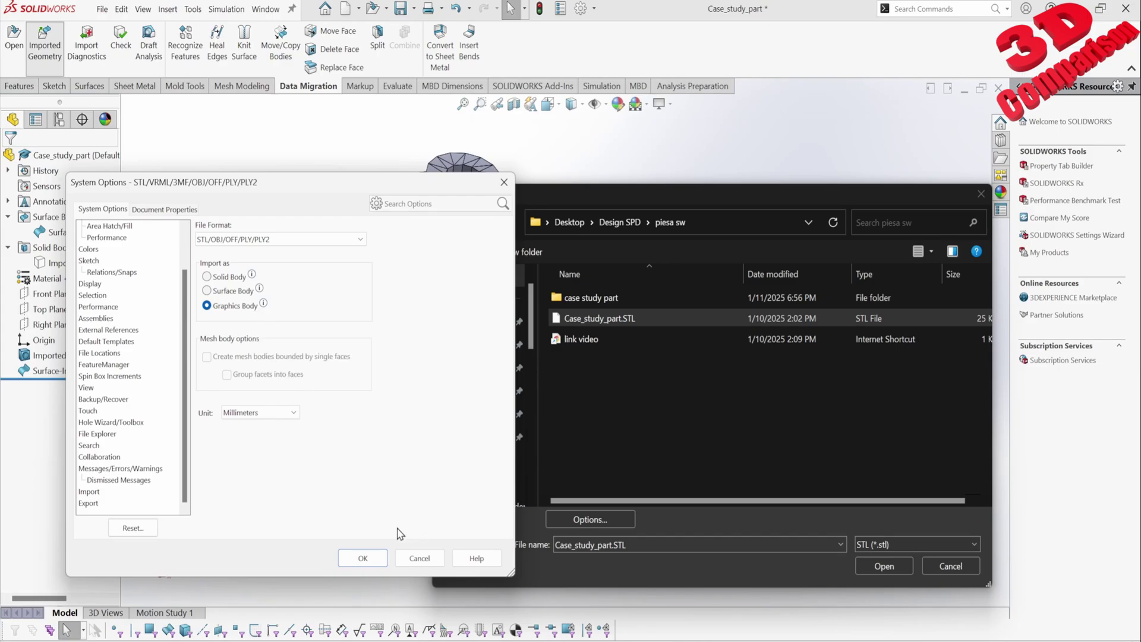
left_click(362, 559)
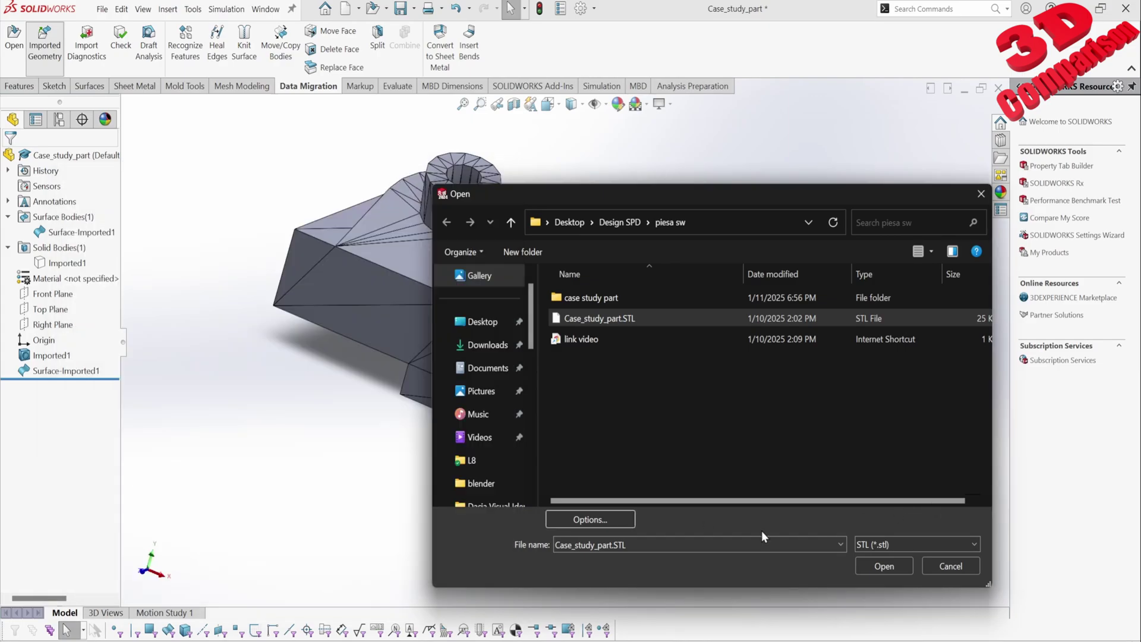
left_click(897, 564)
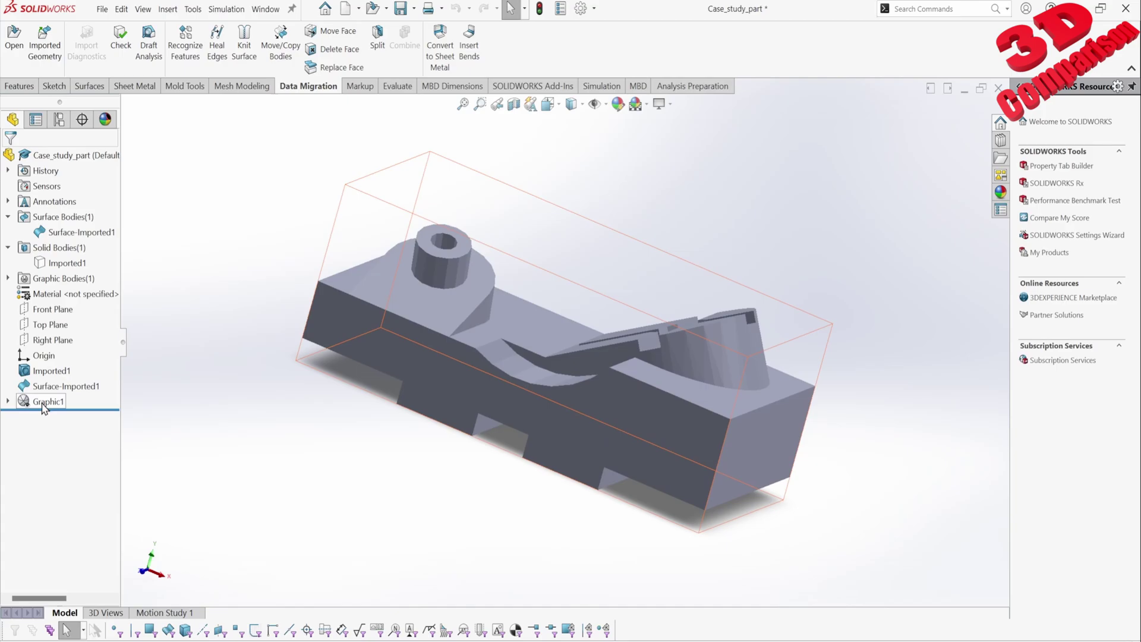
Start a section view of the part, which raises the graphics-mesh warning
left_click(73, 232)
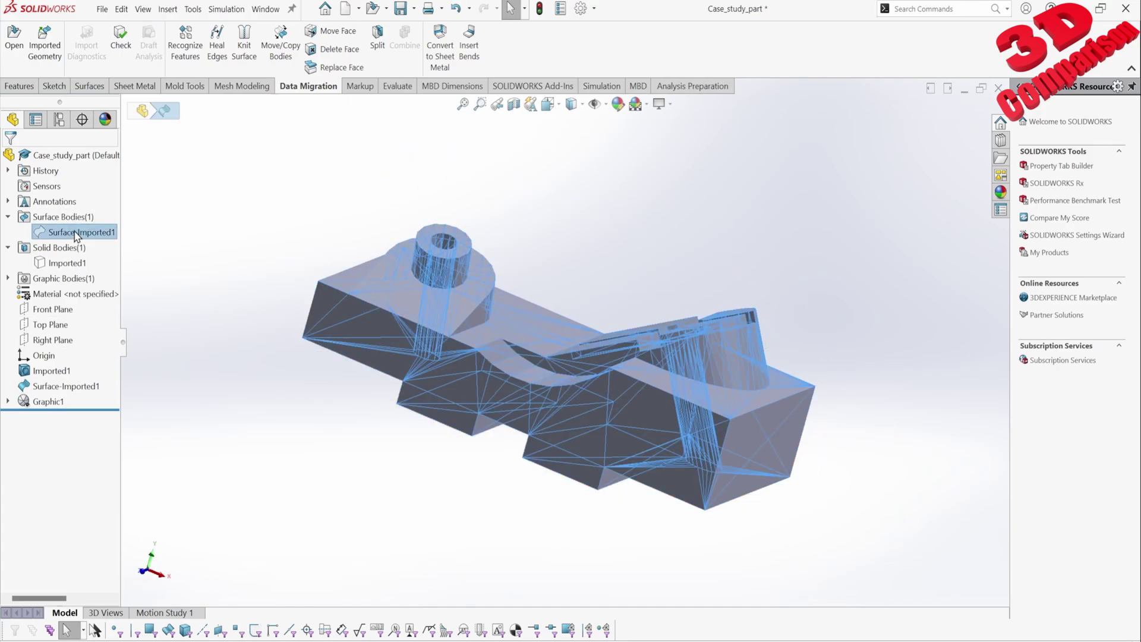
left_click(262, 433)
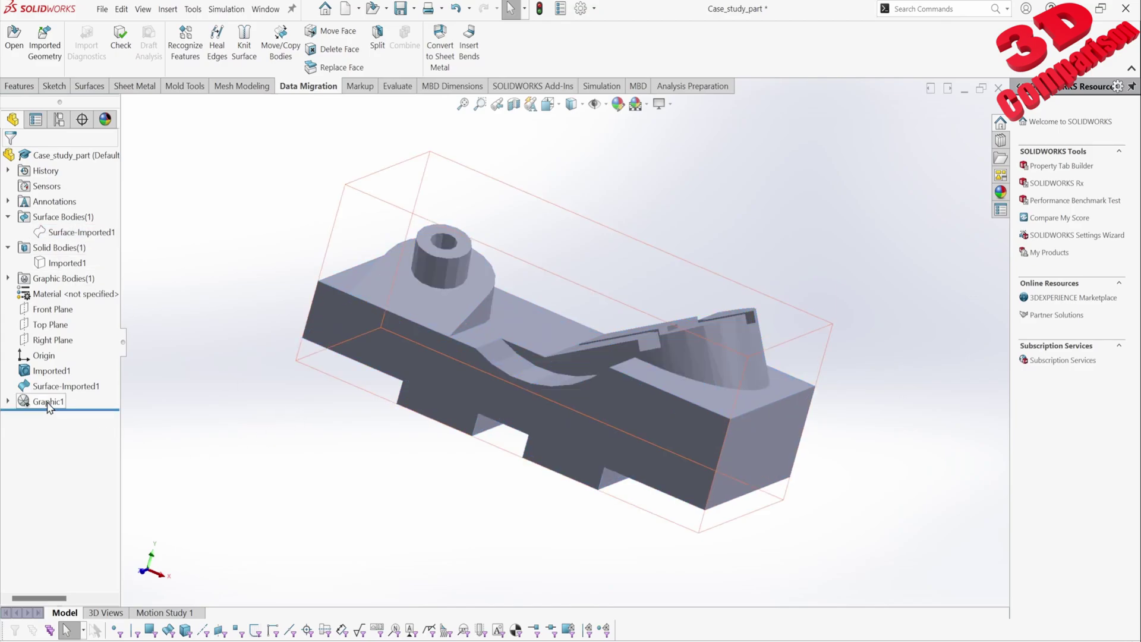
left_click(513, 105)
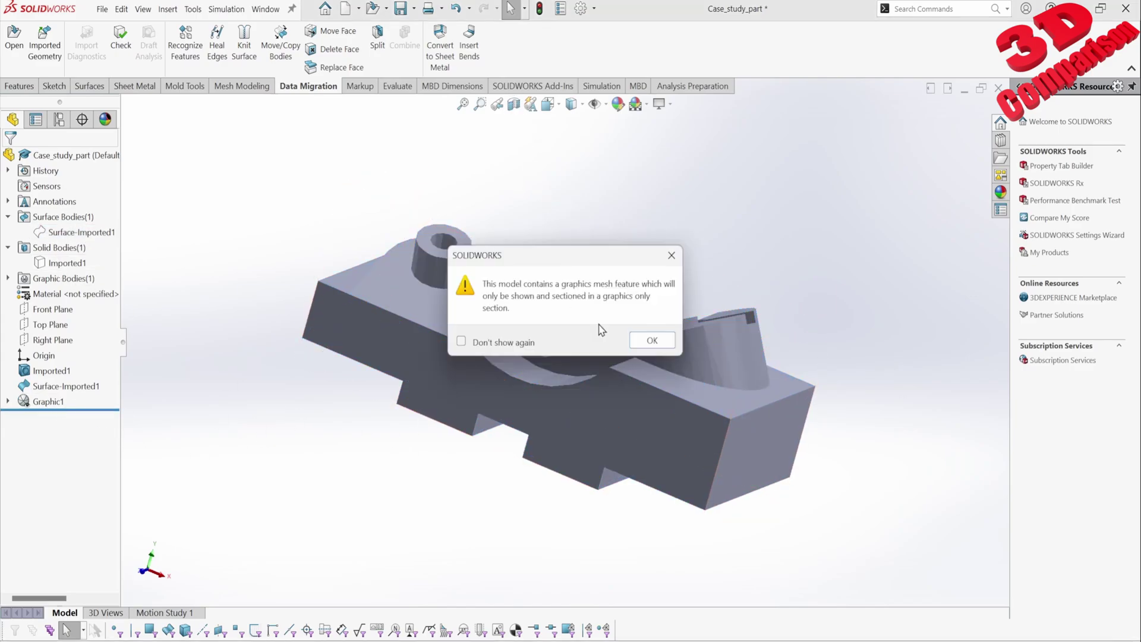
Dismiss the mesh warning, shift the section plane to 55 mm, then close the section view
left_click_drag(569, 256, 300, 402)
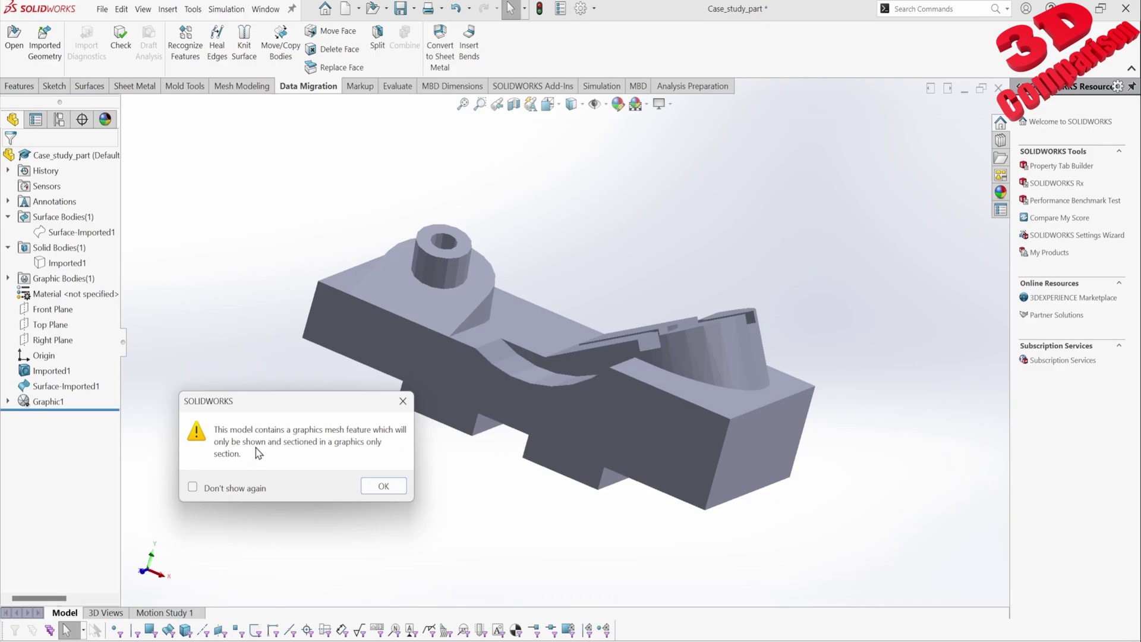
left_click(384, 486)
mouse_move(559, 375)
left_mouse_down()
mouse_move(542, 376)
mouse_move(563, 380)
mouse_move(558, 389)
left_mouse_up()
left_click(9, 158)
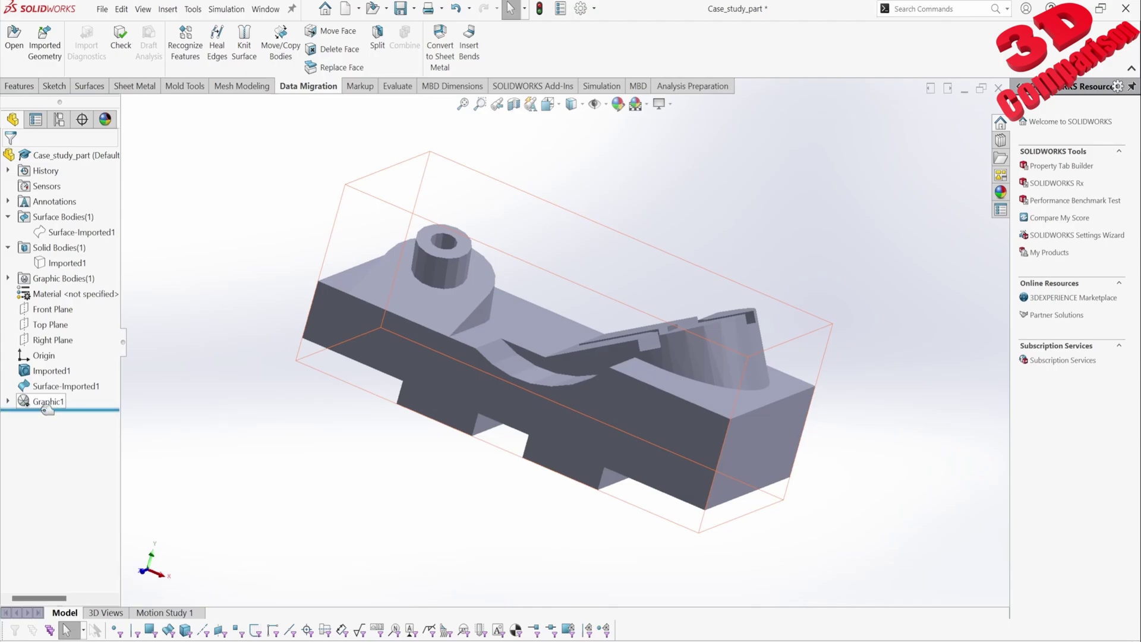
Orbit and zoom onto Graphic1's cylindrical boss to check its faceting, then bring up the piesa sw folder
scroll(553, 341, "down", 5)
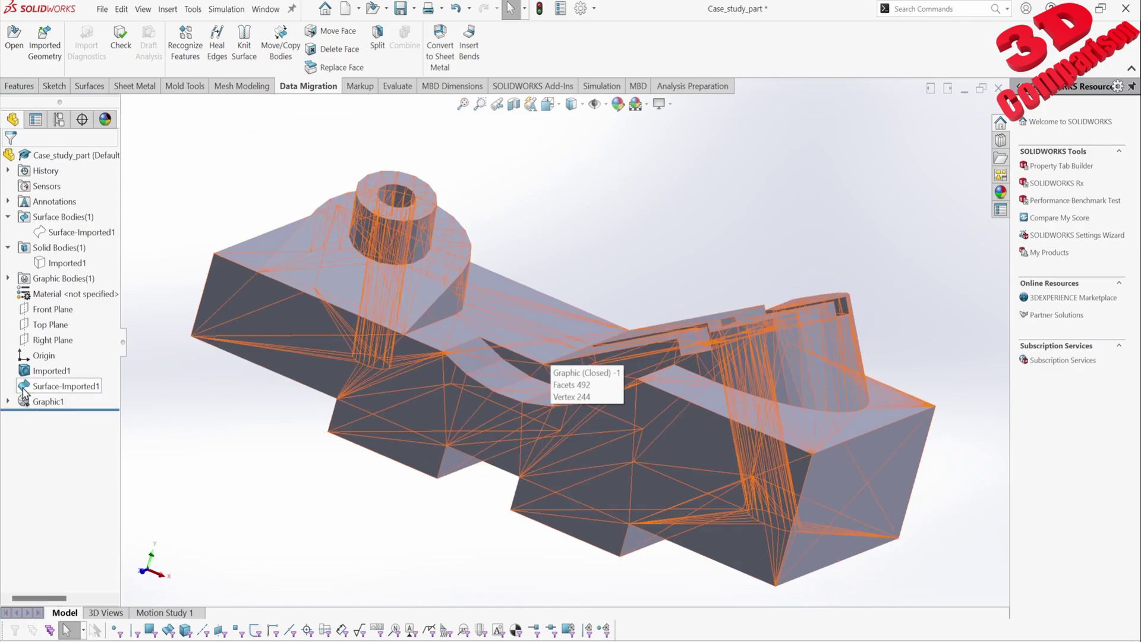
left_click(52, 403)
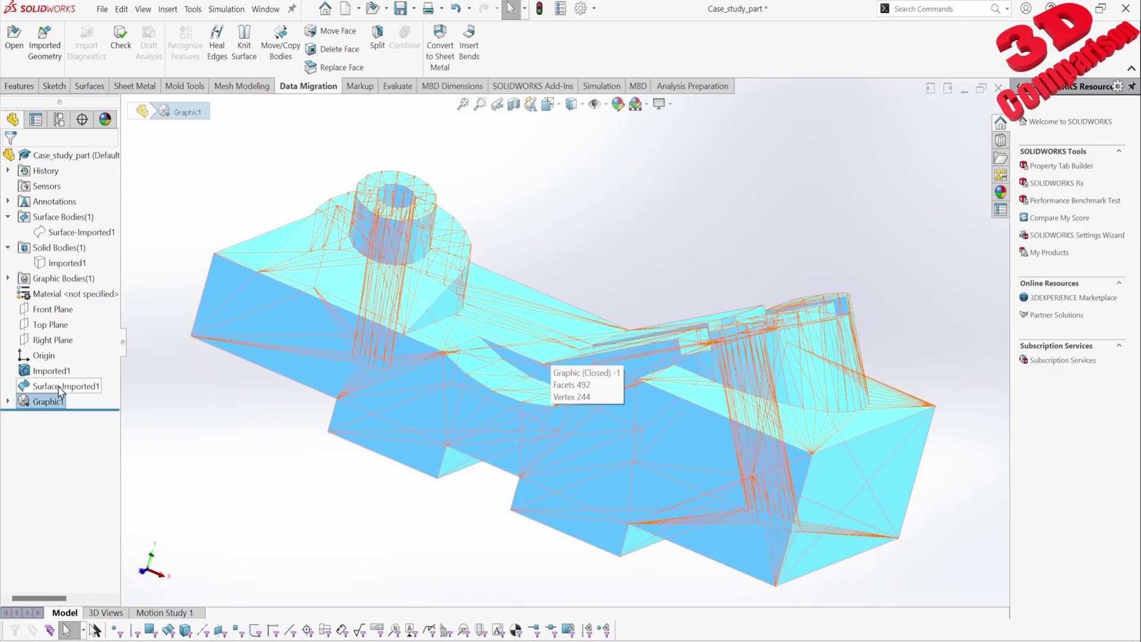
left_click(268, 448)
middle_click_drag(430, 298, 500, 297)
scroll(520, 305, "up", 8)
scroll(519, 304, "down", 3)
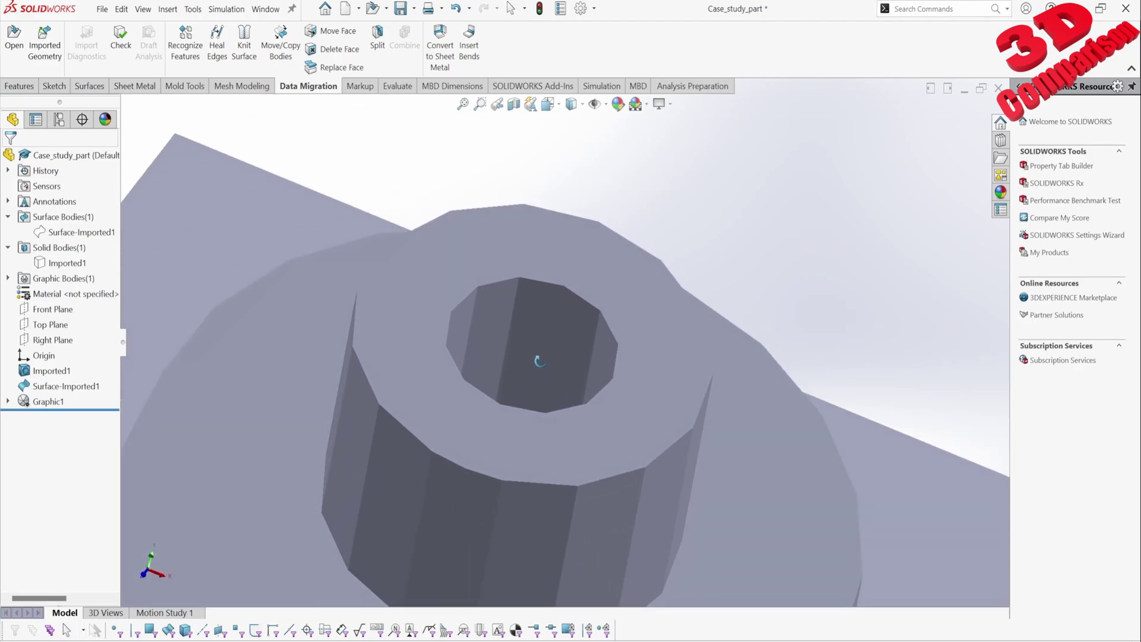
scroll(526, 315, "up", 3)
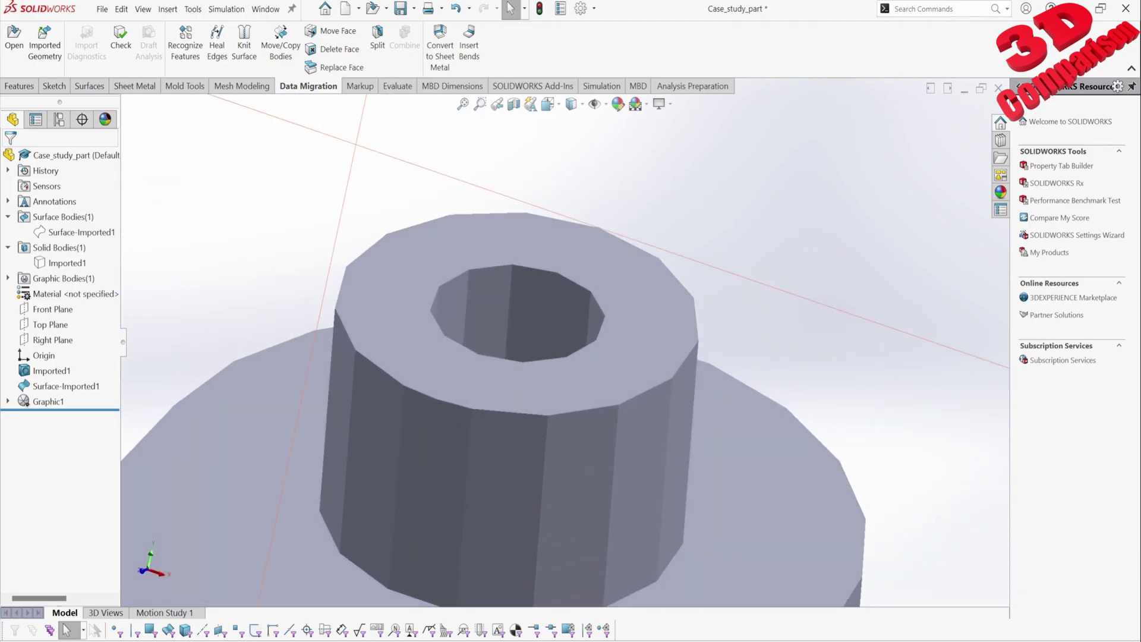
mouse_move(636, 636)
left_click(639, 555)
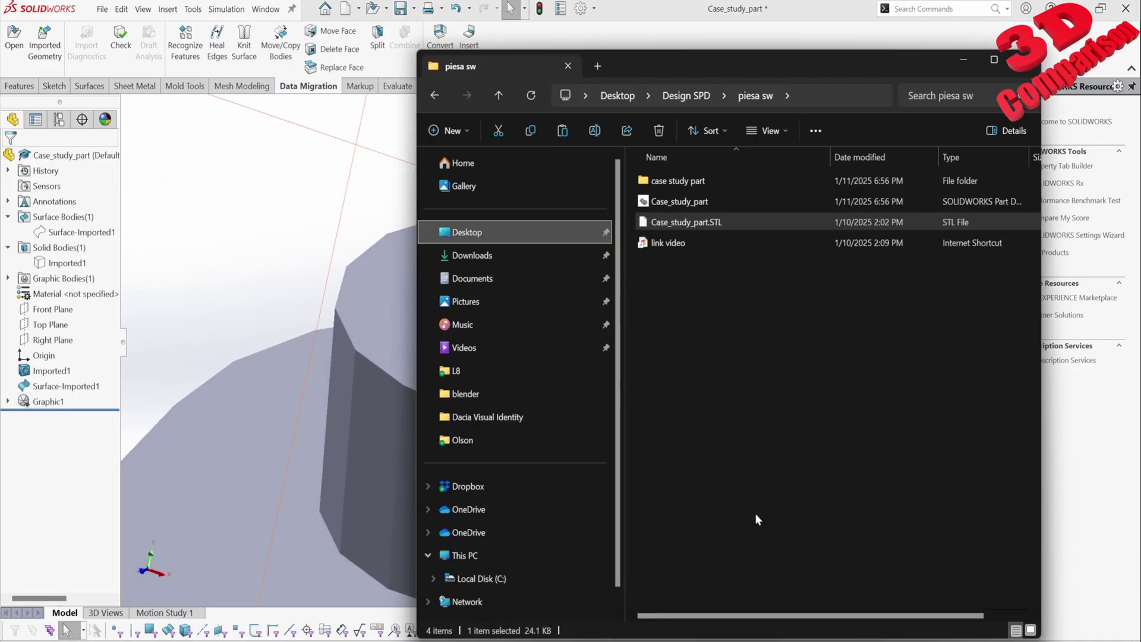
Open the original Case_study_part part file from piesa sw, fit it in view, and open the File menu
double_click(693, 205)
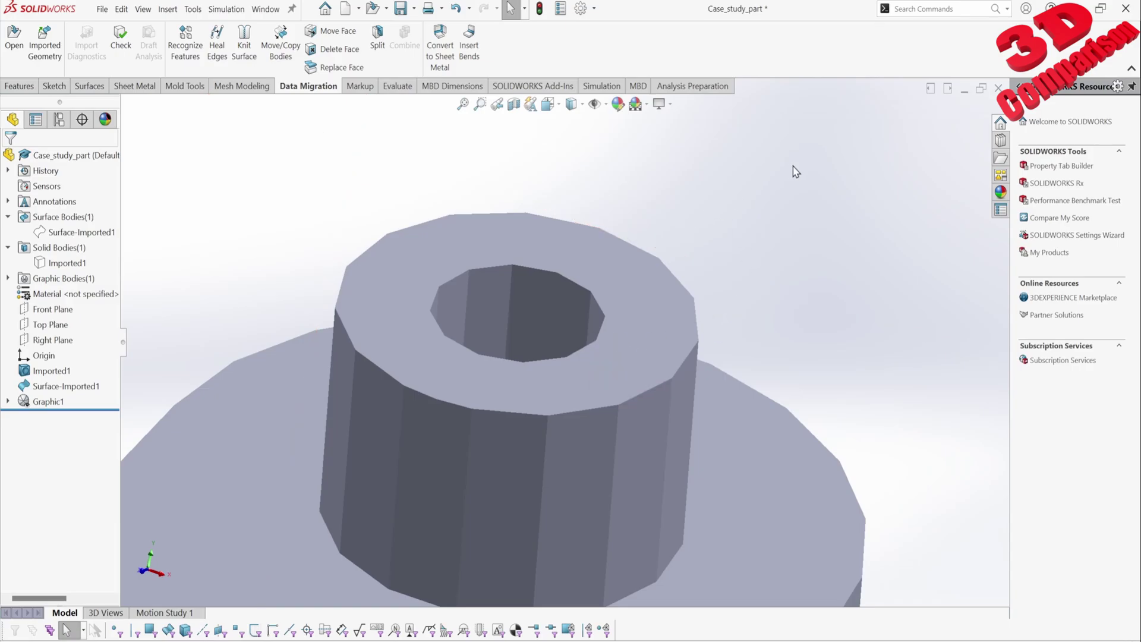
left_click(226, 9)
left_click(725, 214)
left_click(964, 88)
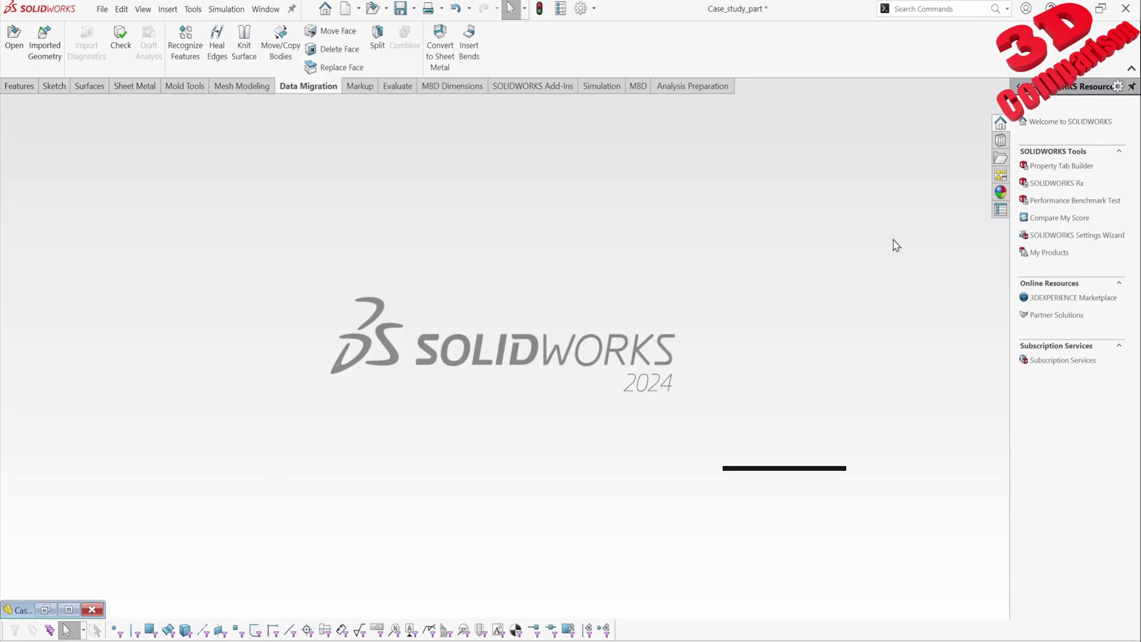
left_click(661, 583)
left_click_drag(701, 204, 319, 288)
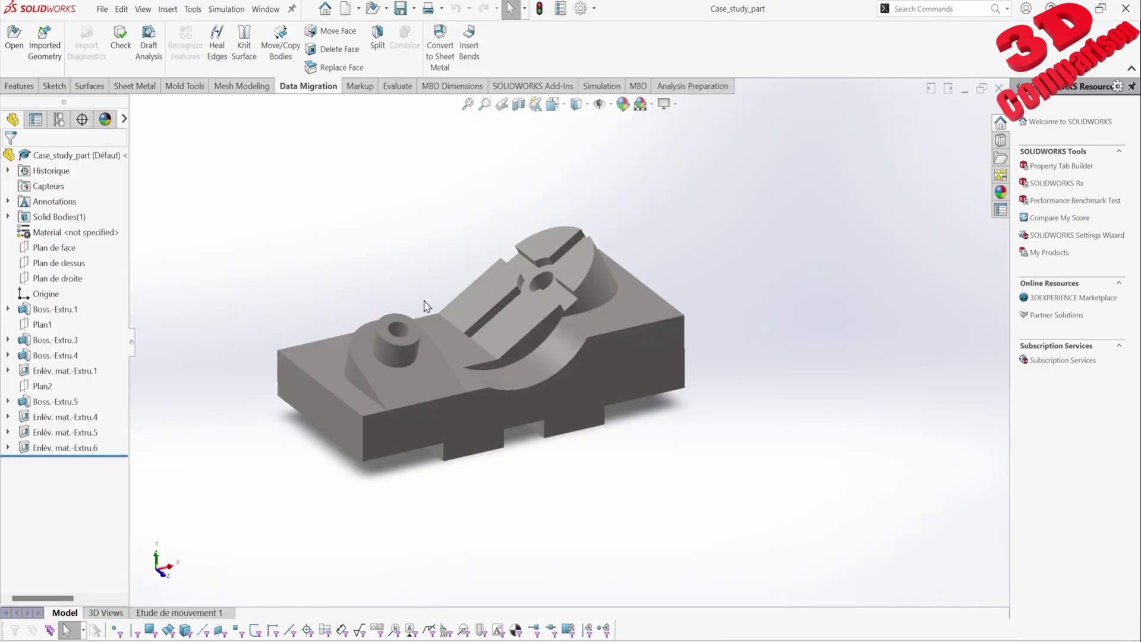
scroll(475, 356, "down", 4)
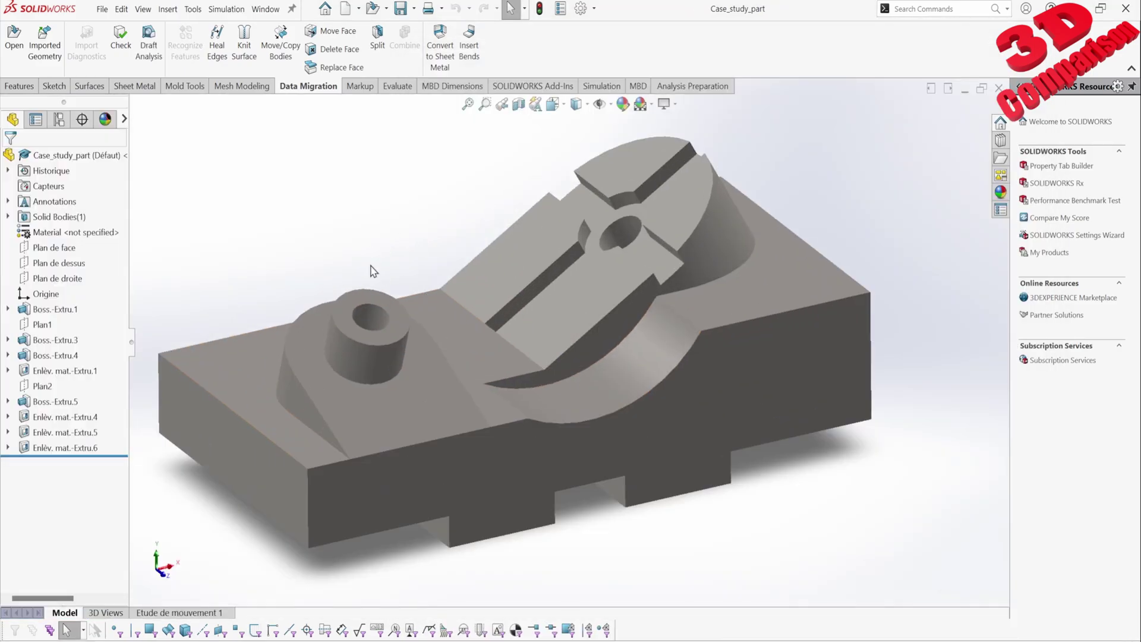
key("f")
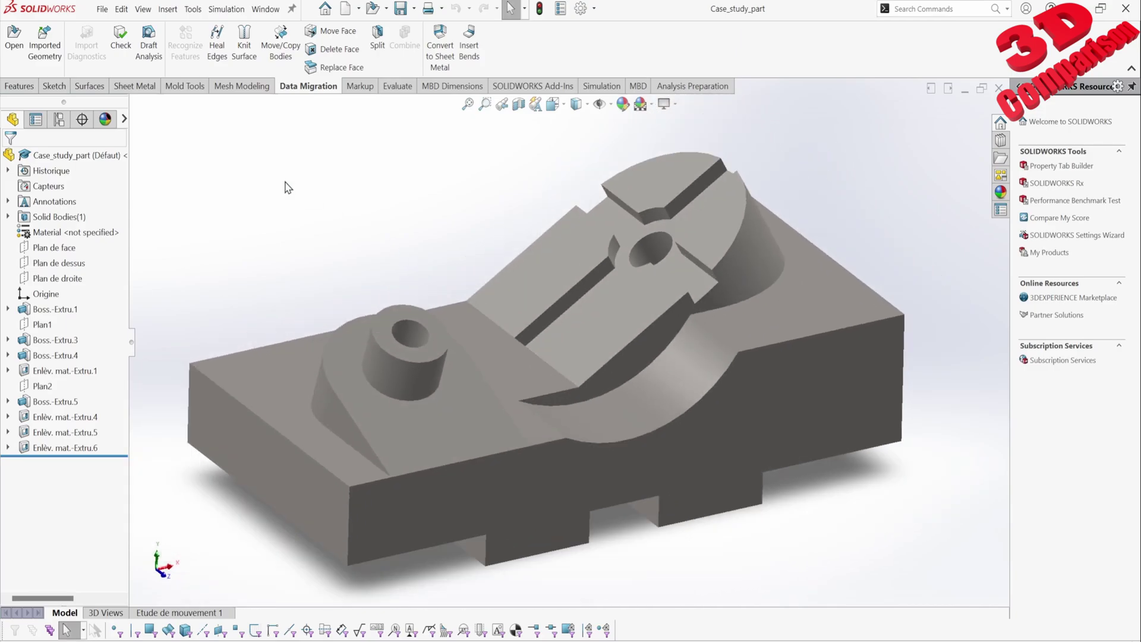
left_click(103, 9)
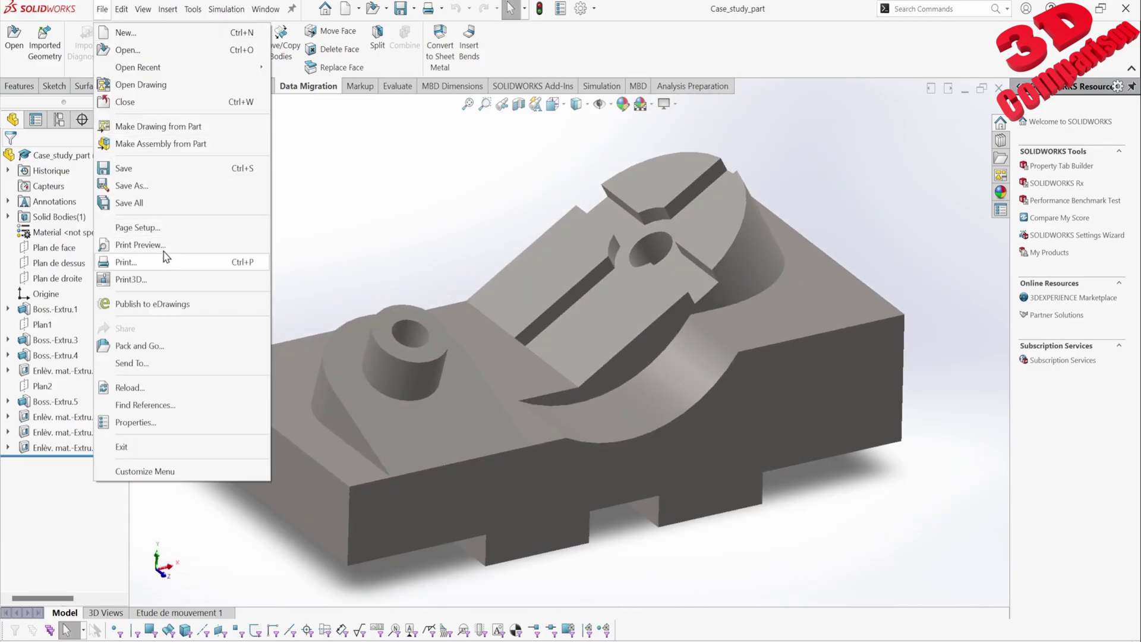
Save the part as STL file 'example' in piesa sw, reaching the 948-triangle confirmation
left_click(132, 186)
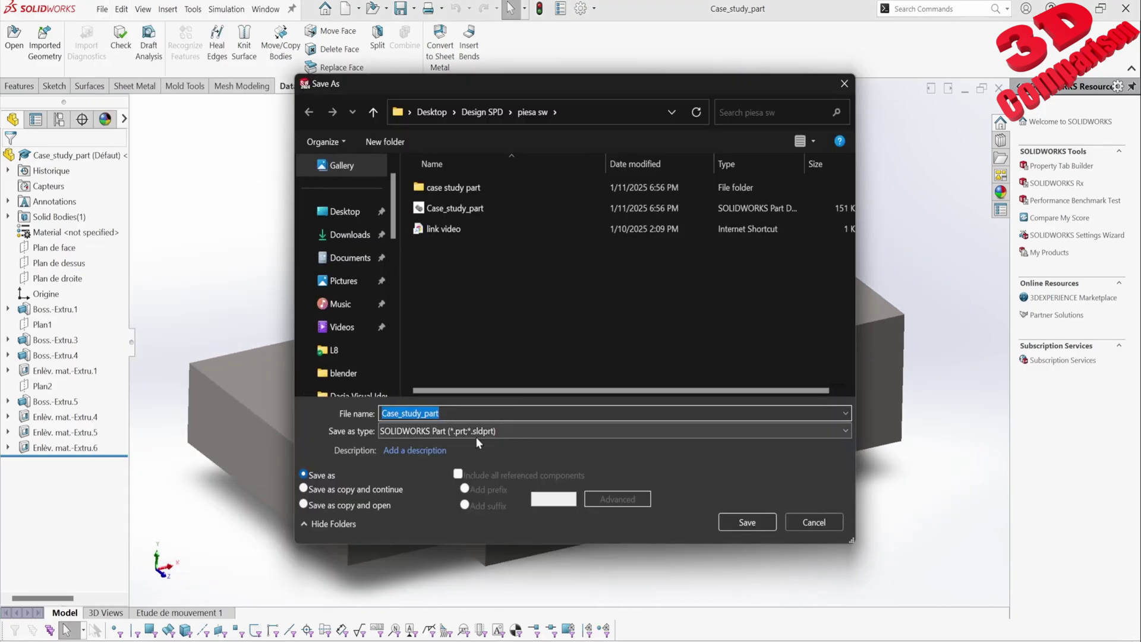
left_click(469, 433)
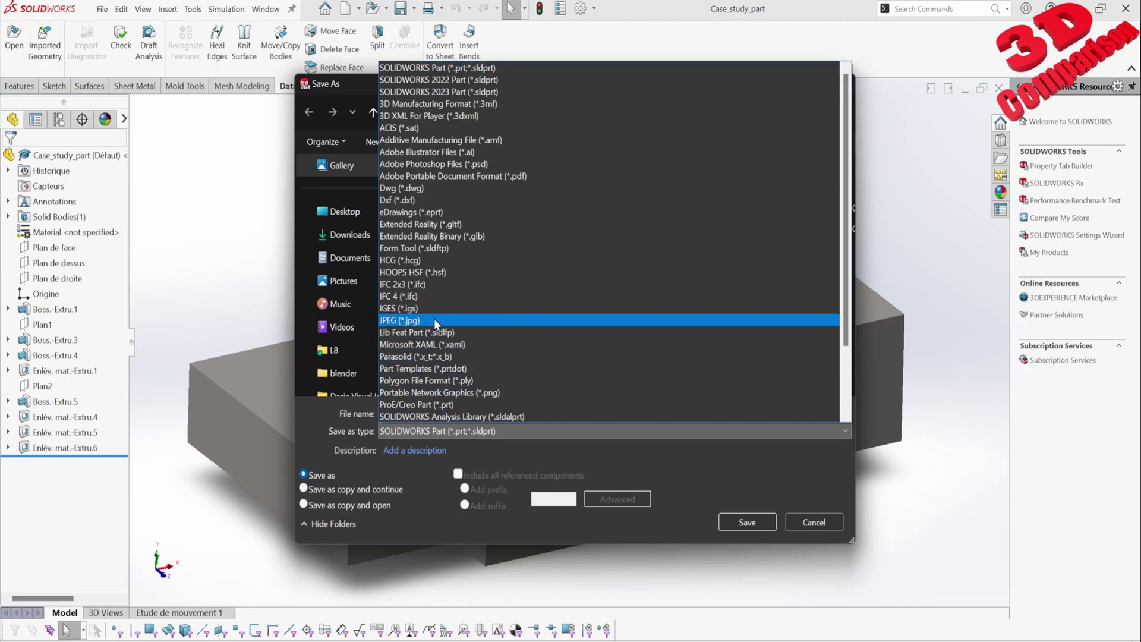
scroll(470, 297, "down", 3)
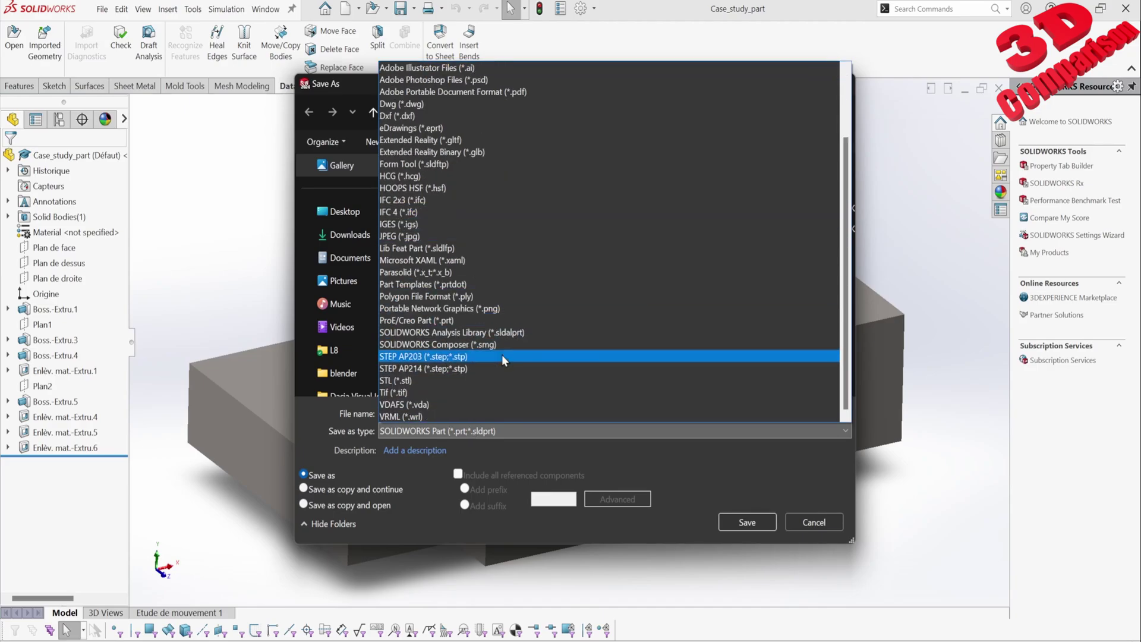
left_click(471, 385)
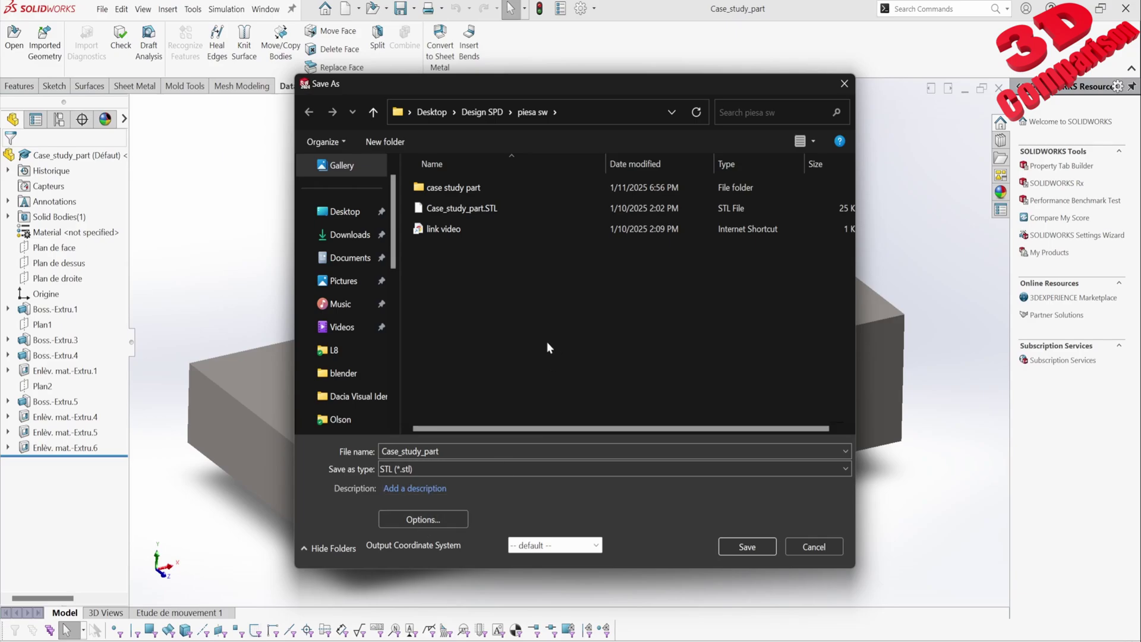
left_click(473, 209)
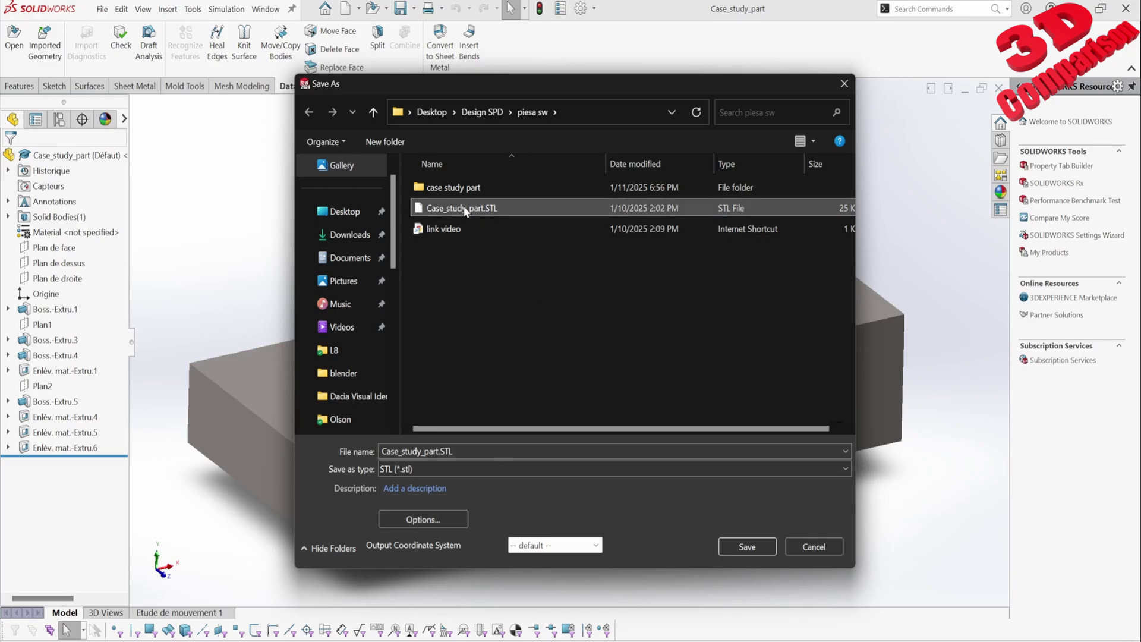
left_click(458, 451)
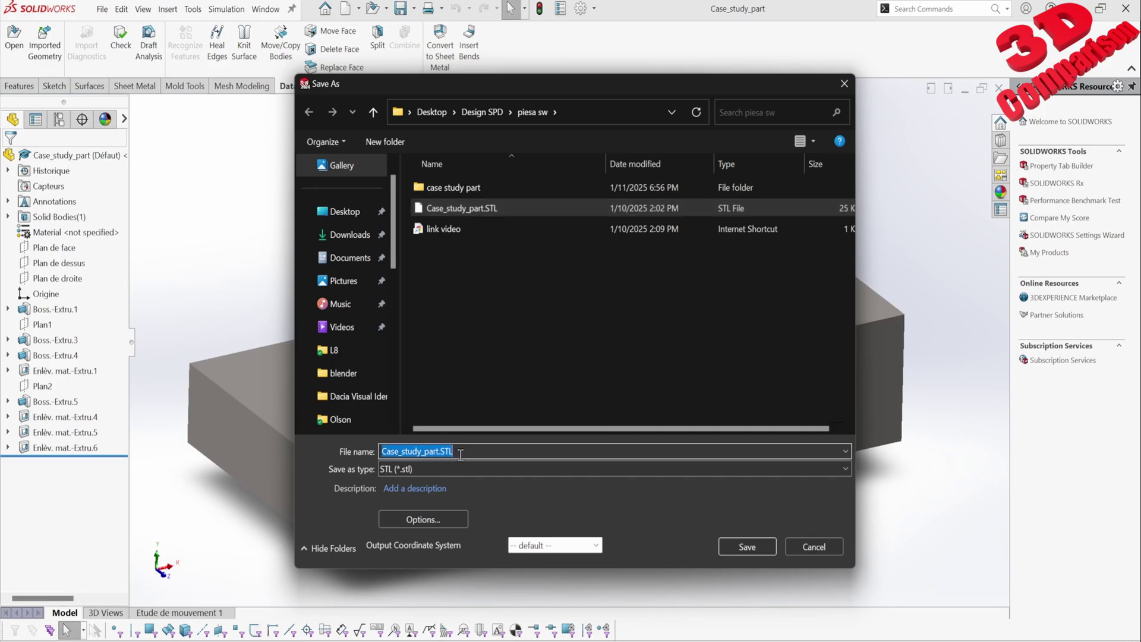
type("exame")
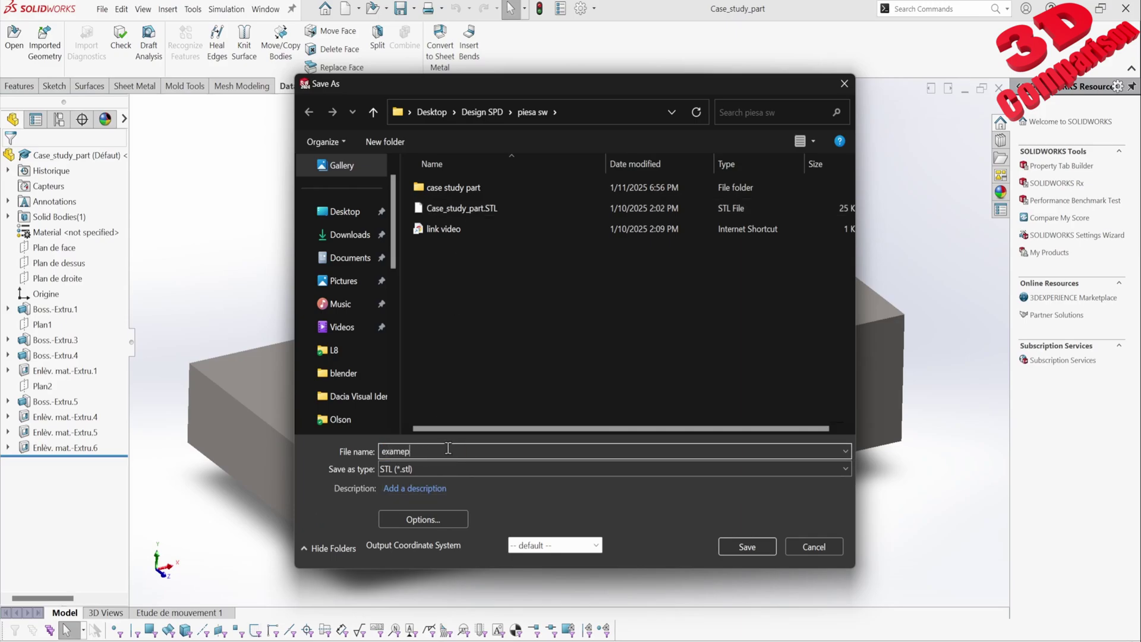
key("BackSpace")
type("pl")
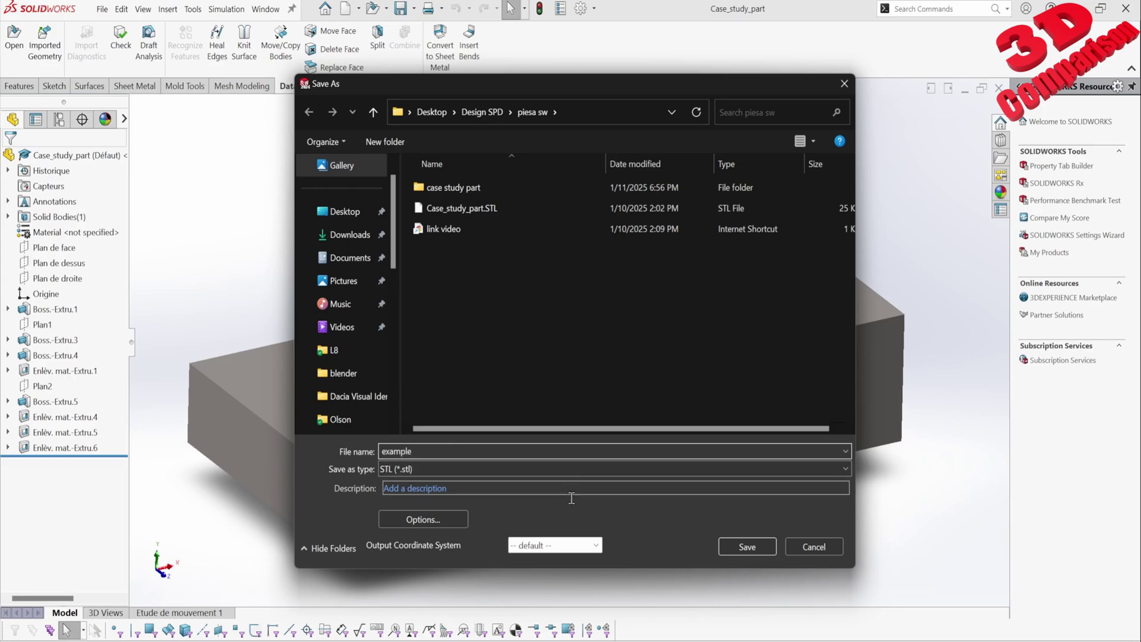
left_click(750, 542)
left_click_drag(561, 240, 288, 134)
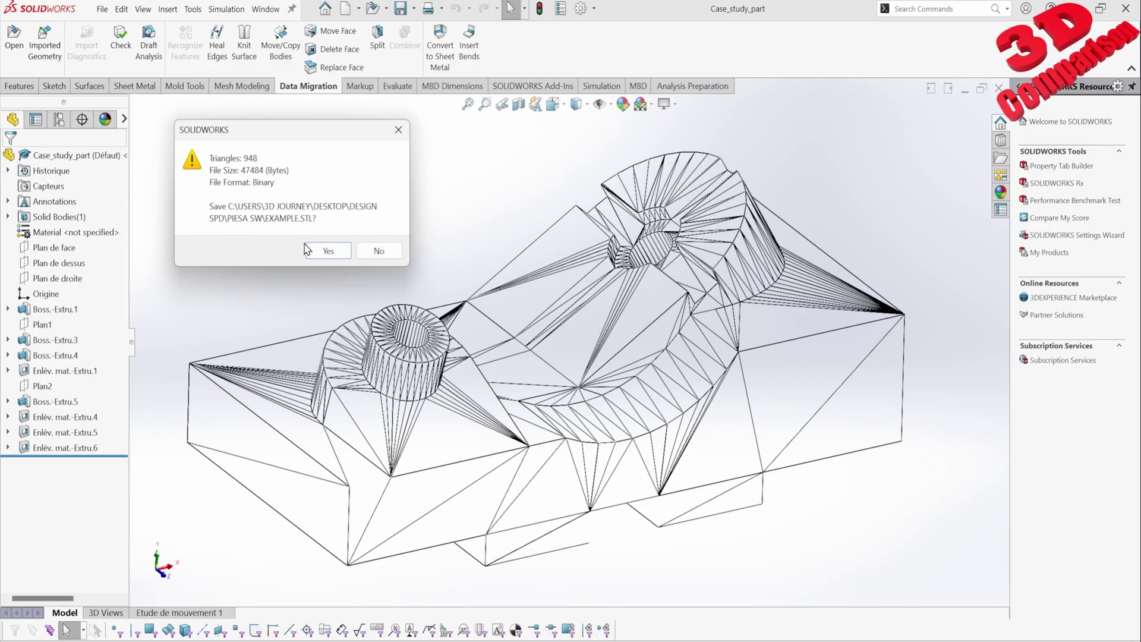
Confirm saving the 948-triangle STL, then drag example.STL from the piesa sw folder into SOLIDWORKS
left_click(323, 251)
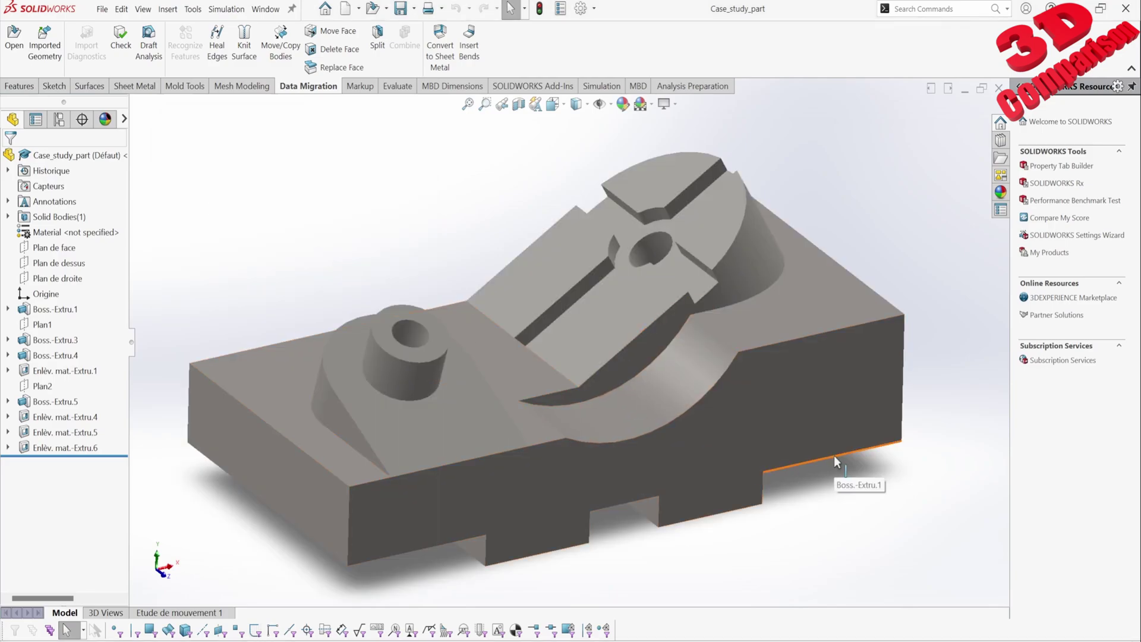
left_click(965, 87)
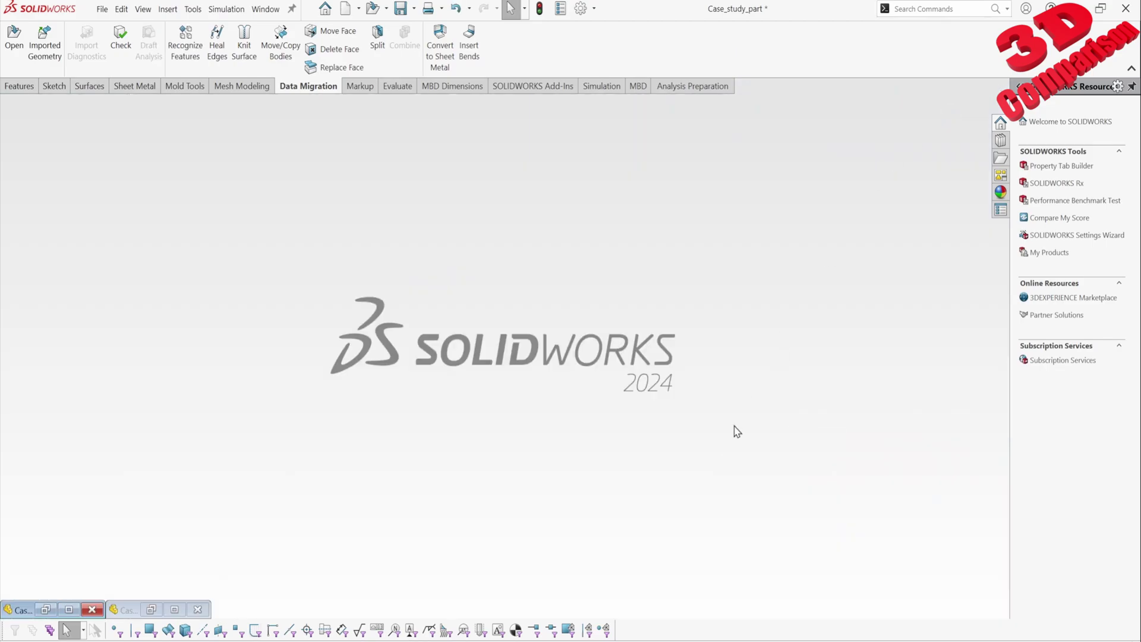
mouse_move(604, 630)
left_click(647, 615)
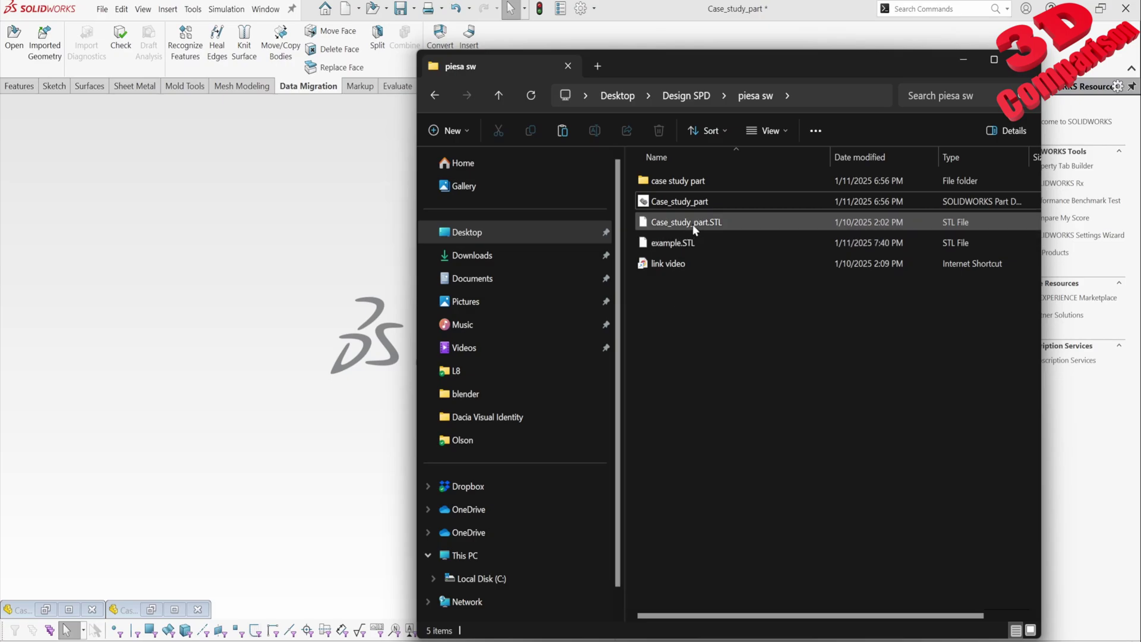
left_click_drag(679, 239, 307, 333)
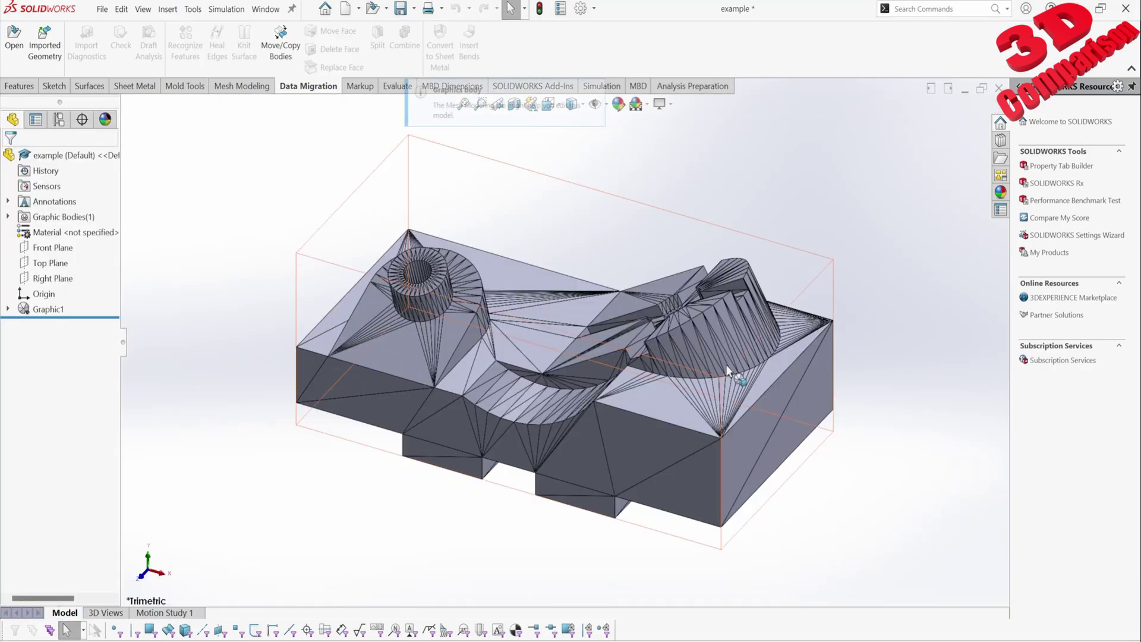
Zoom in and out on the example.STL graphics body to inspect its coarse triangular facets
scroll(459, 271, "down", 10)
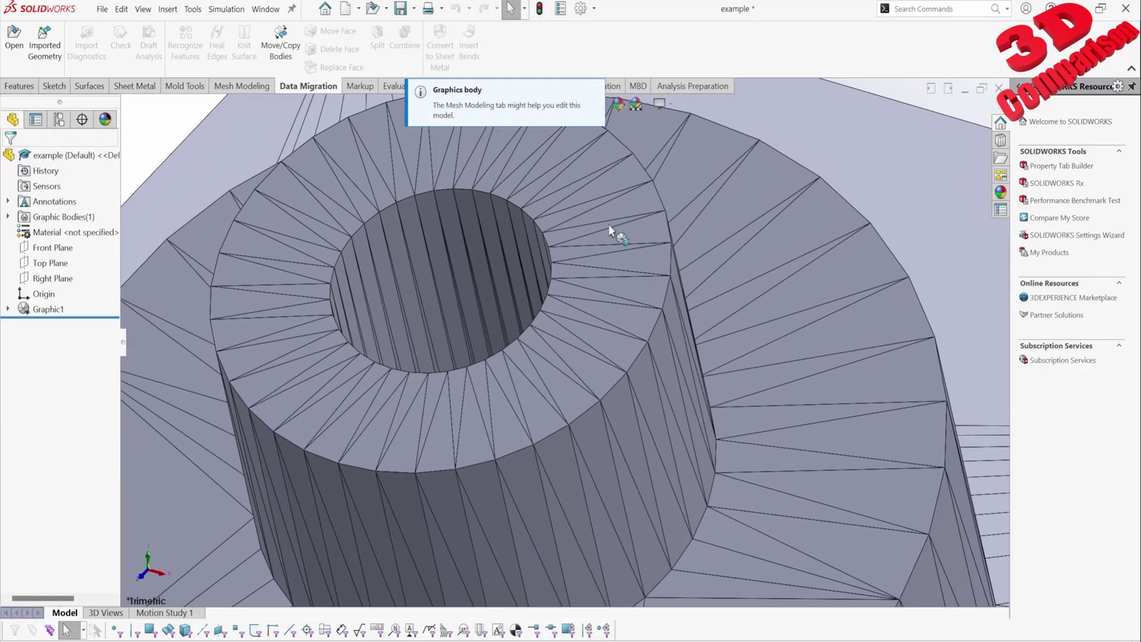
scroll(540, 355, "up", 10)
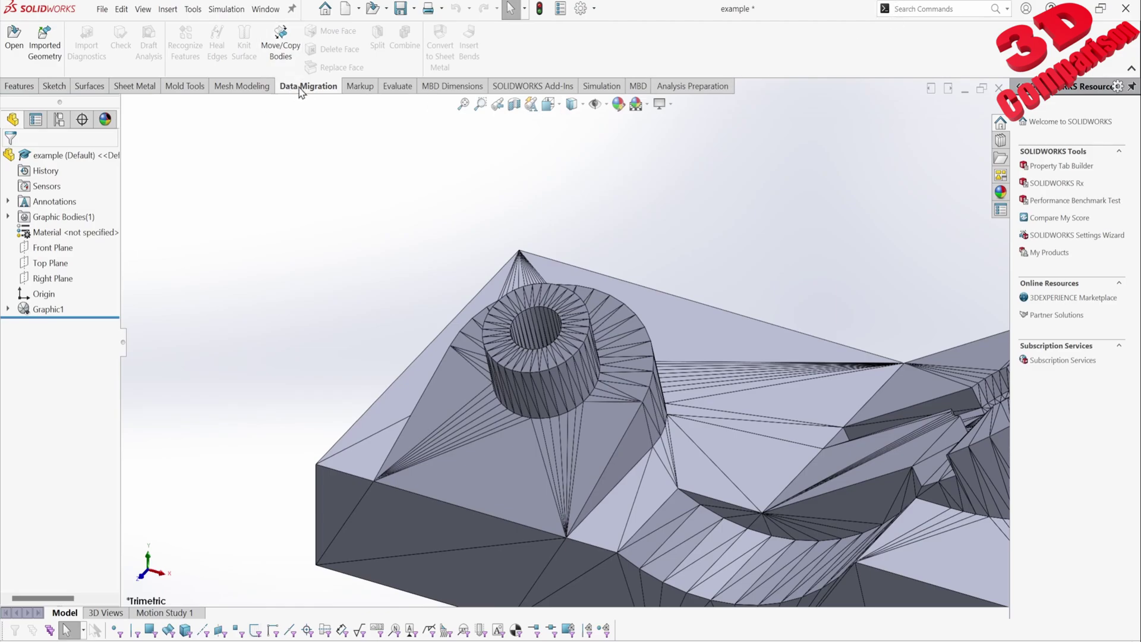
left_click(193, 9)
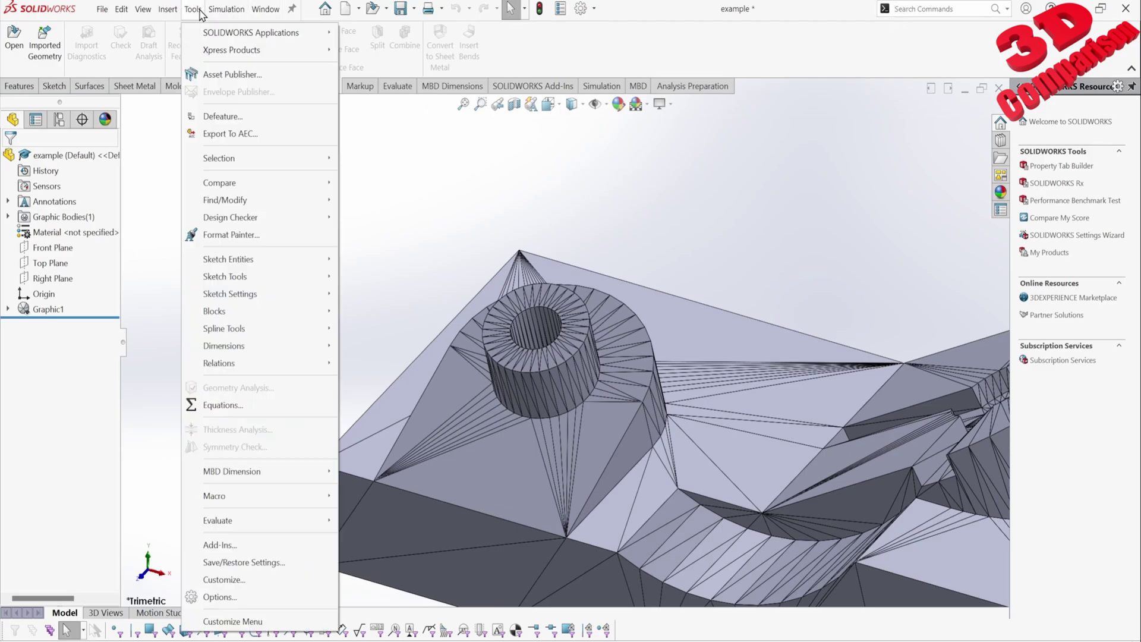
Set the Import STL/VRML/3MF option to Solid Body, then close the example part without saving
left_click(248, 601)
left_click(436, 205)
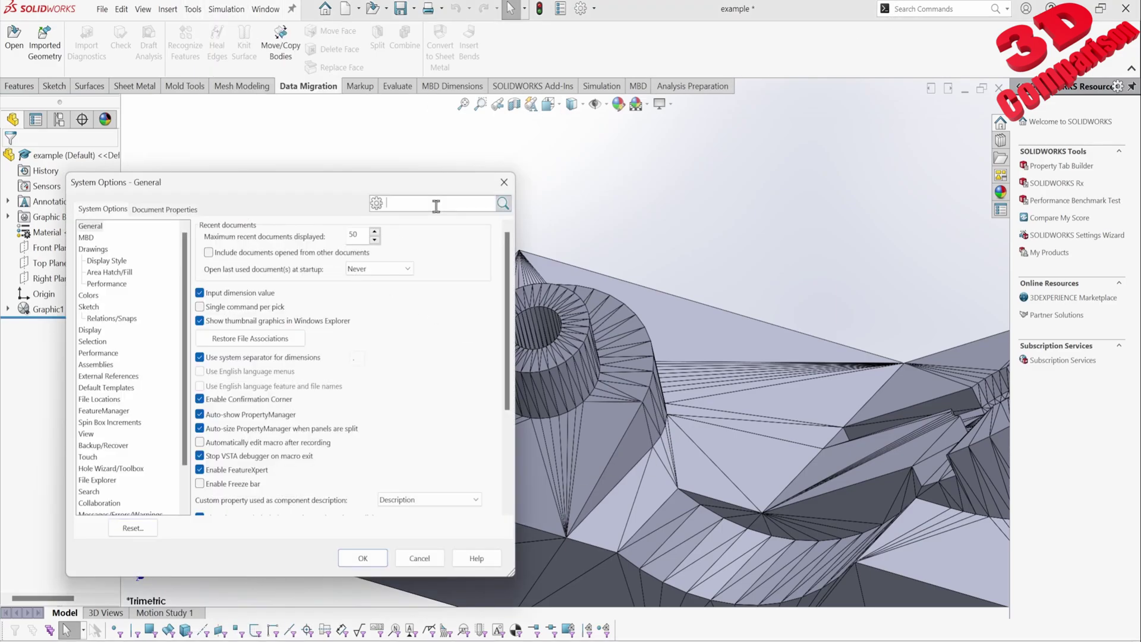
type("stl")
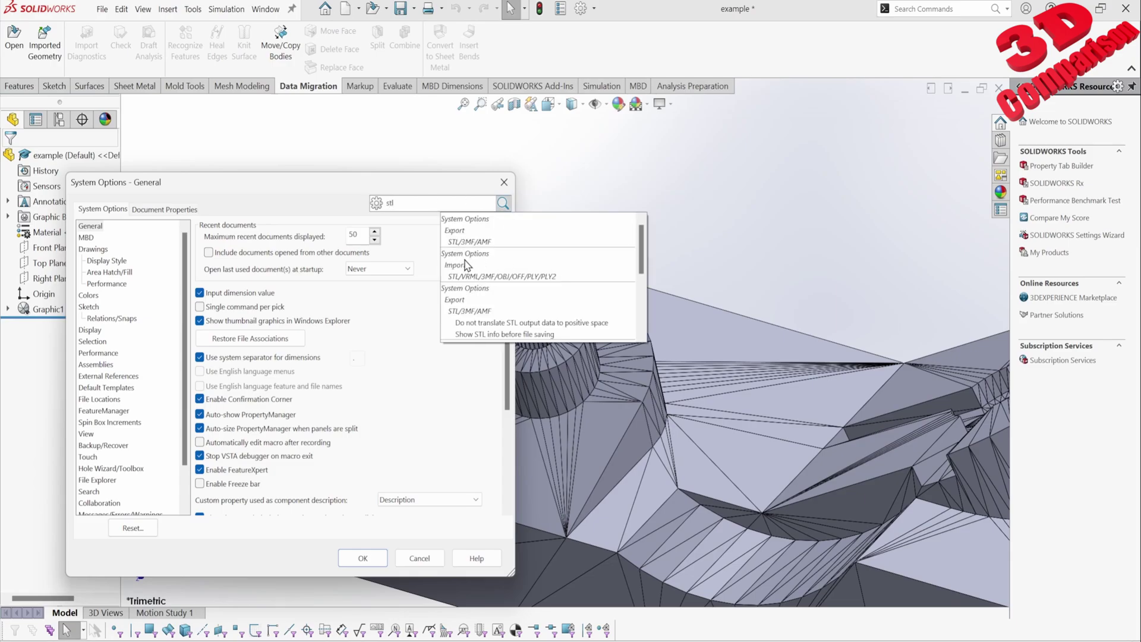
left_click(468, 277)
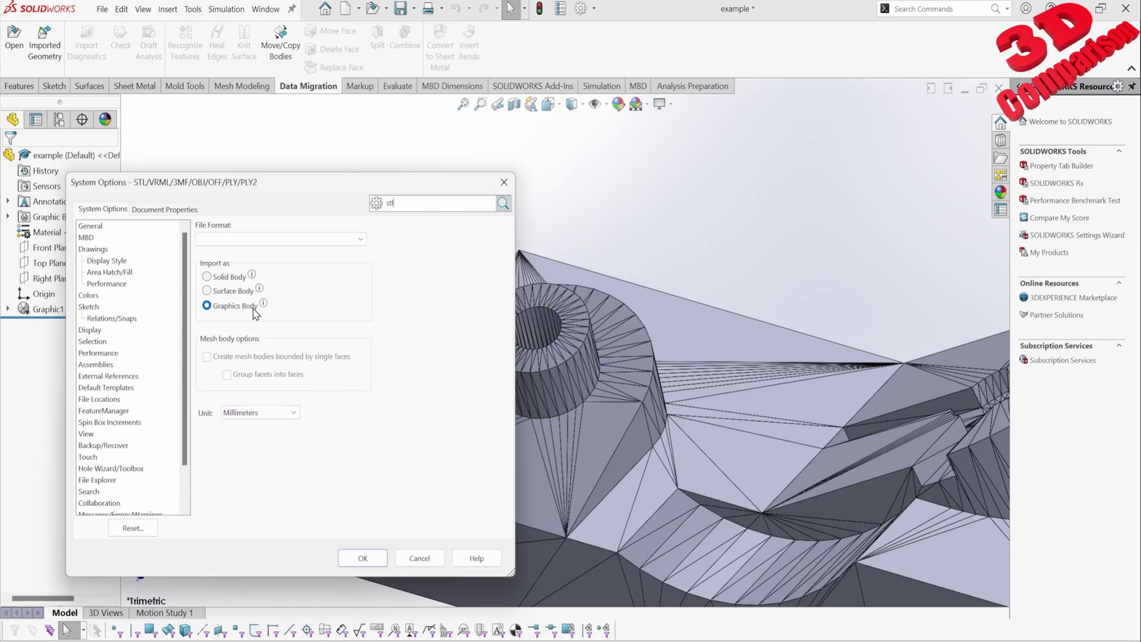
left_click(229, 278)
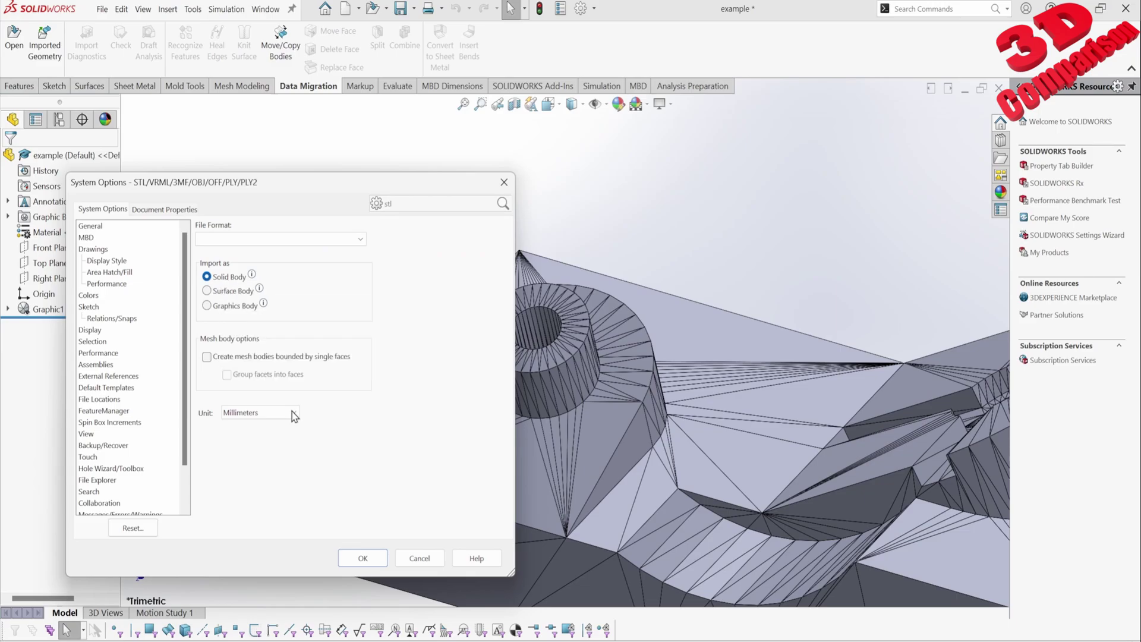
left_click(363, 560)
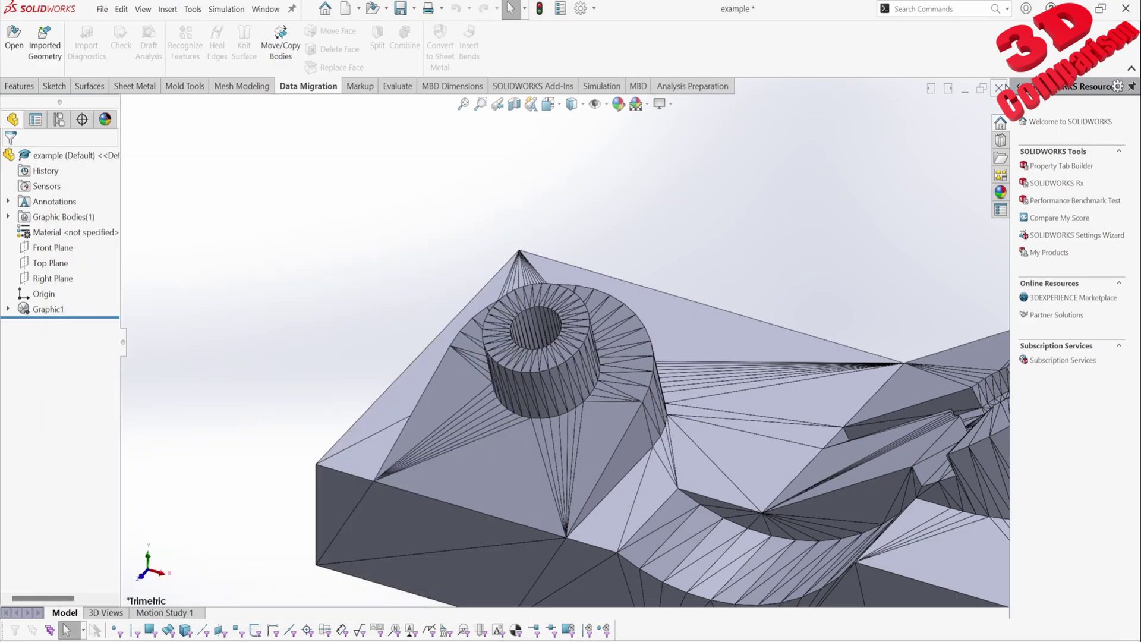
left_click(555, 354)
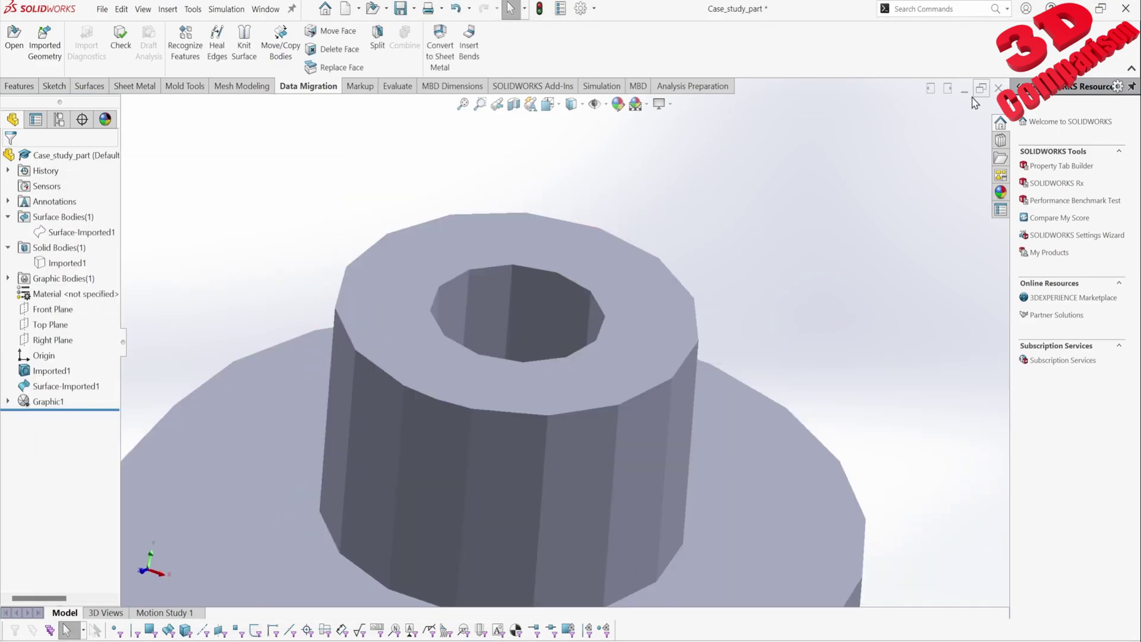
Reopen example.STL from the piesa sw folder as a new part
left_click(964, 88)
mouse_move(616, 639)
left_click(616, 594)
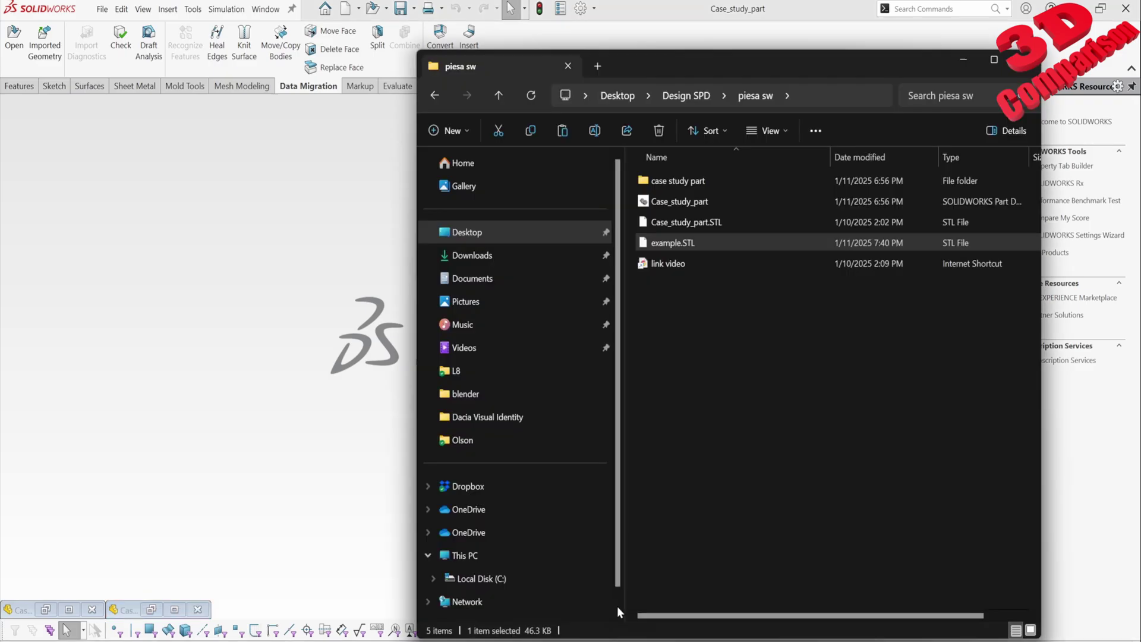
left_click_drag(677, 243, 313, 305)
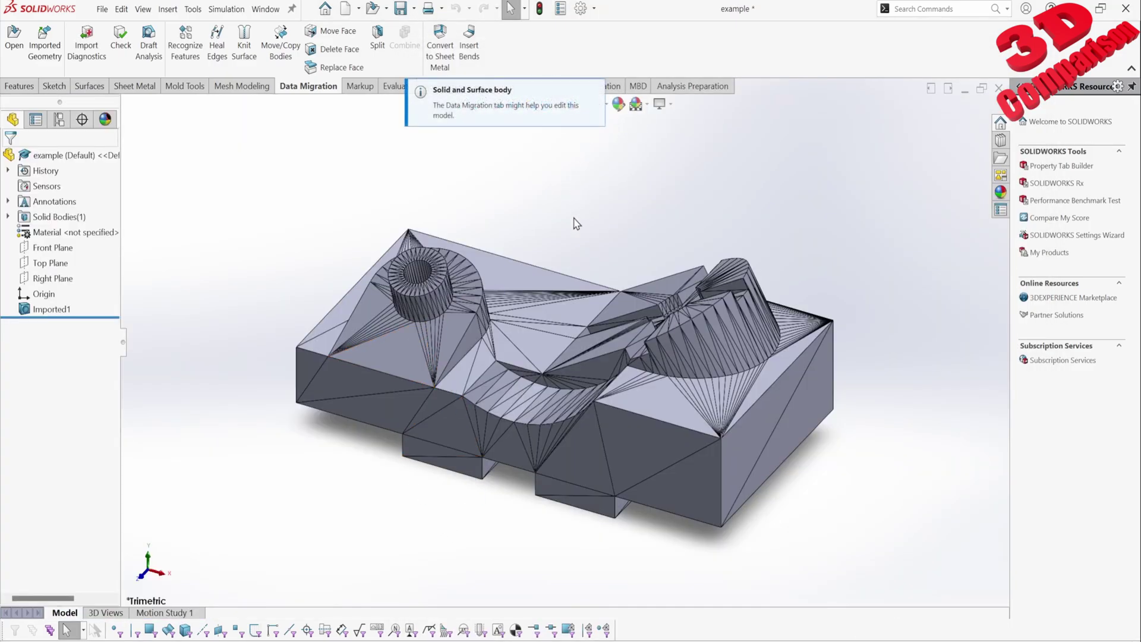
Set the display style to Shaded without mesh edges and zoom in
scroll(577, 214, "down", 3)
left_click(599, 86)
left_click(571, 106)
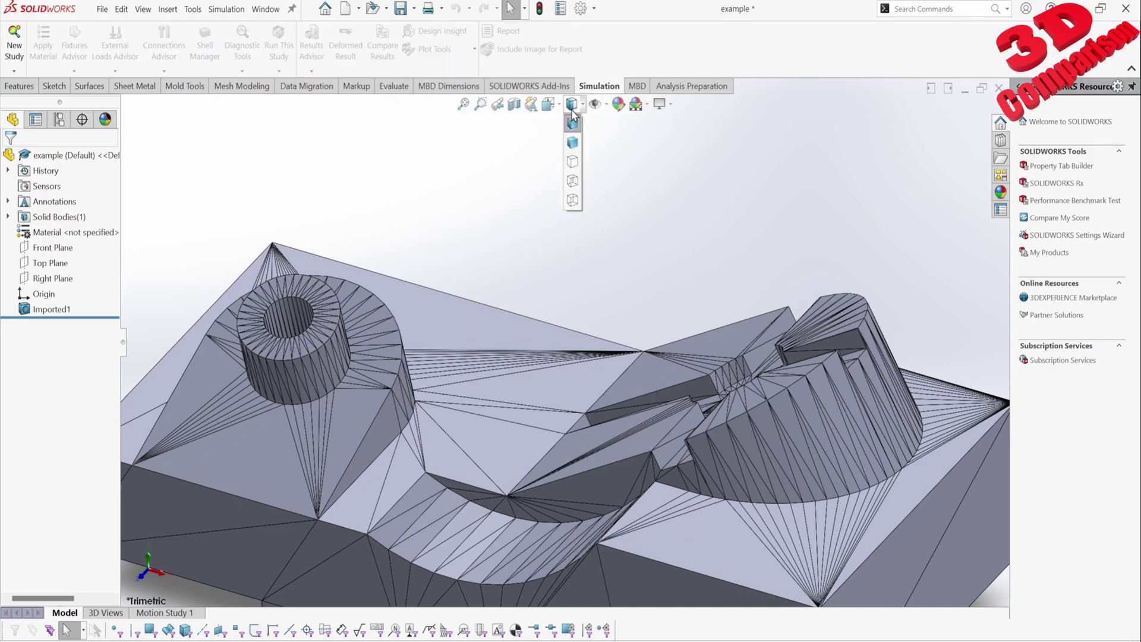
left_click(573, 143)
scroll(374, 387, "down", 6)
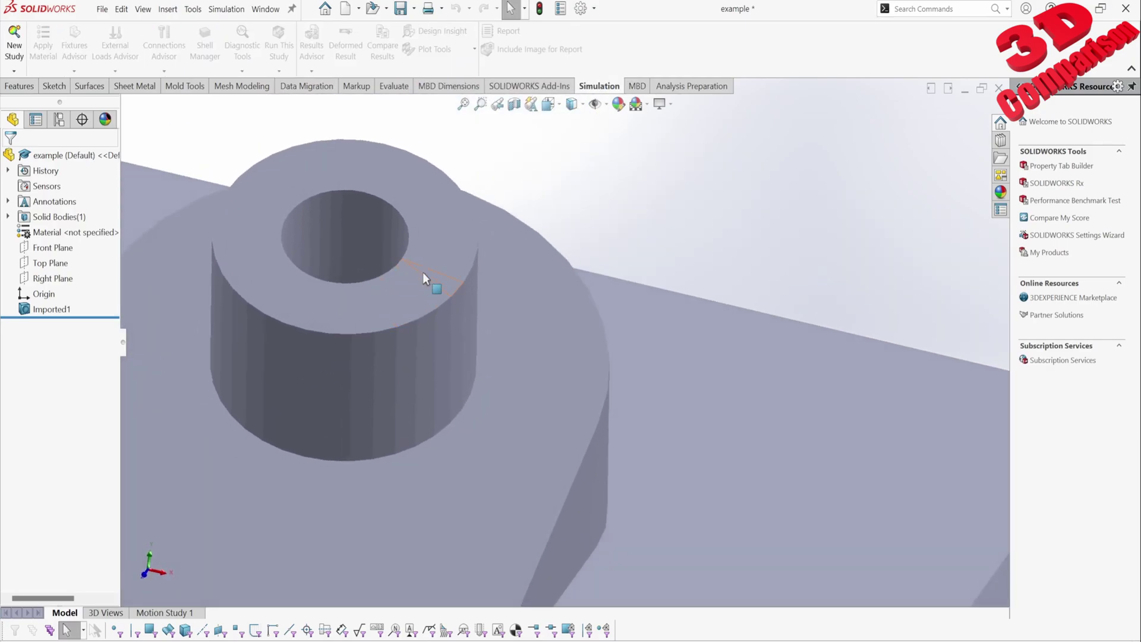
Start a sketch on the boss's top face and switch the display to Shaded With Edges
left_click(422, 272)
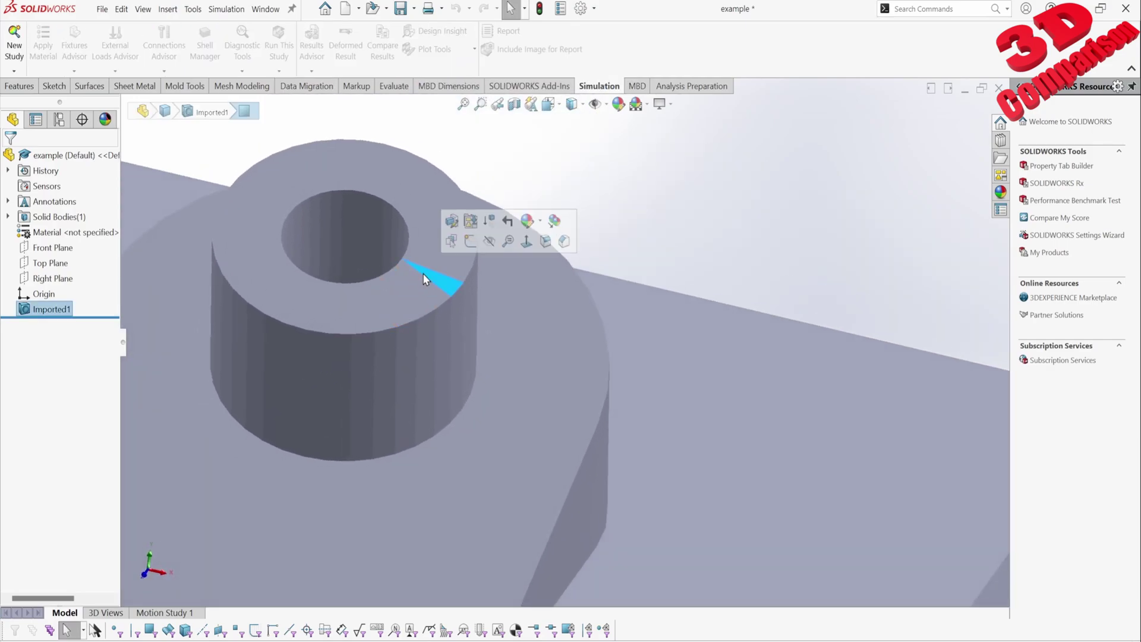
left_click(54, 86)
left_click(18, 37)
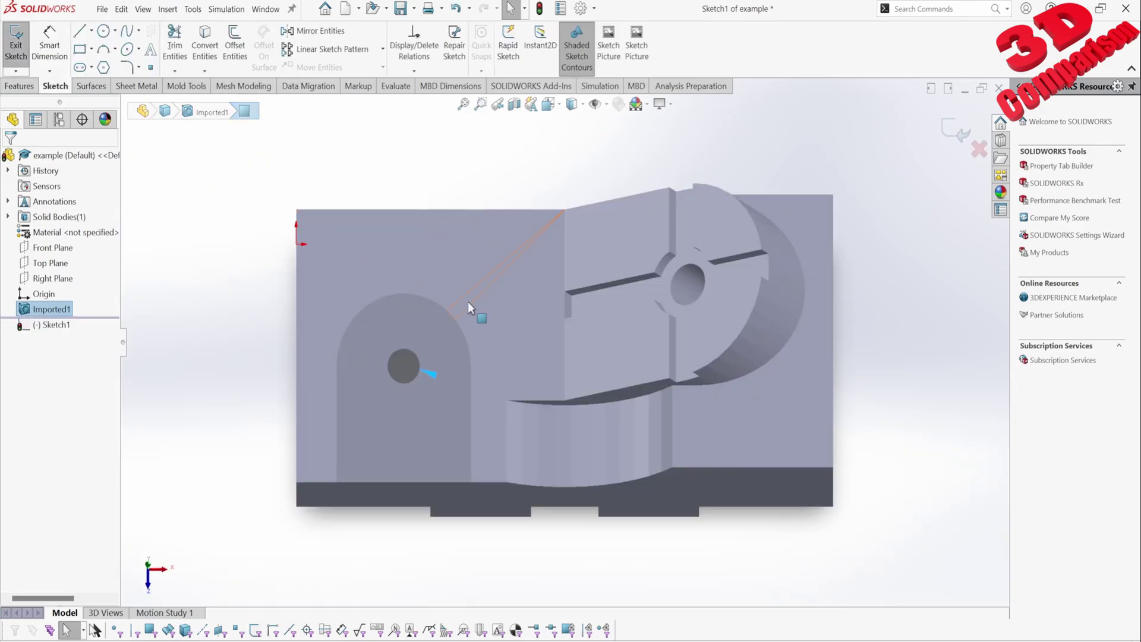
left_click(576, 107)
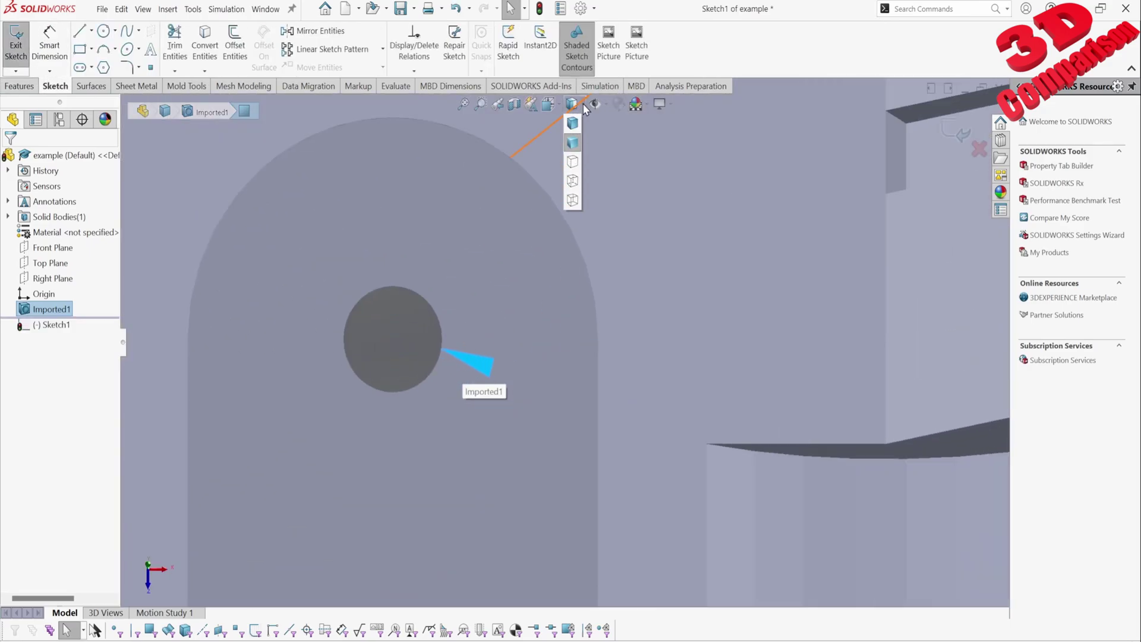
left_click(574, 128)
scroll(484, 366, "down", 2)
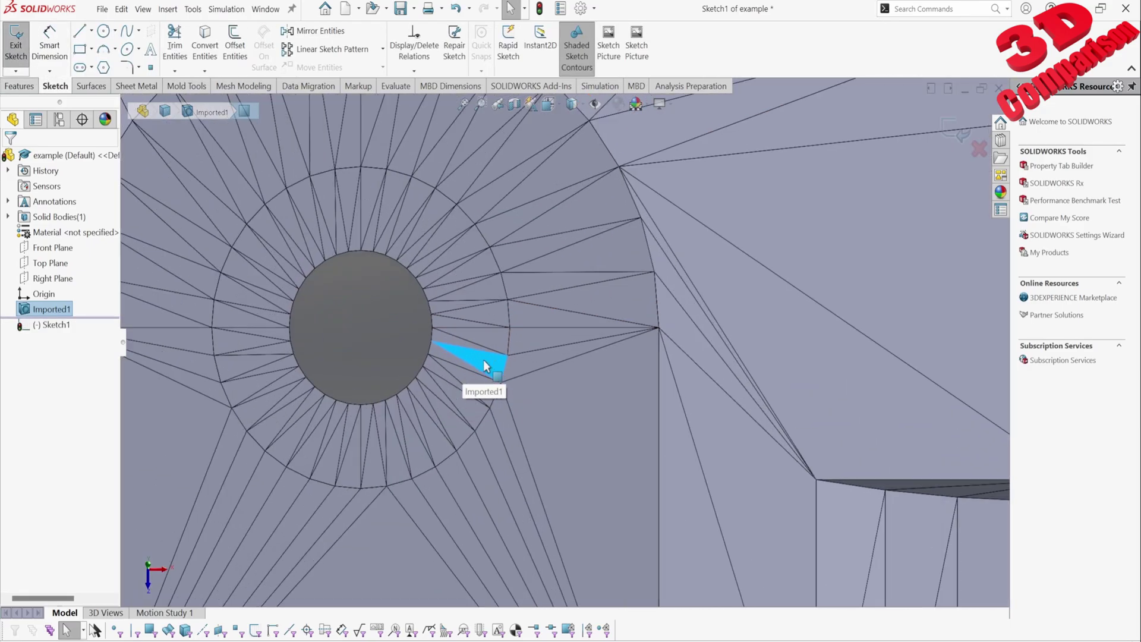
Sketch a 5.797-diameter circle centred on a mesh vertex beside the boss hole
left_click(103, 31)
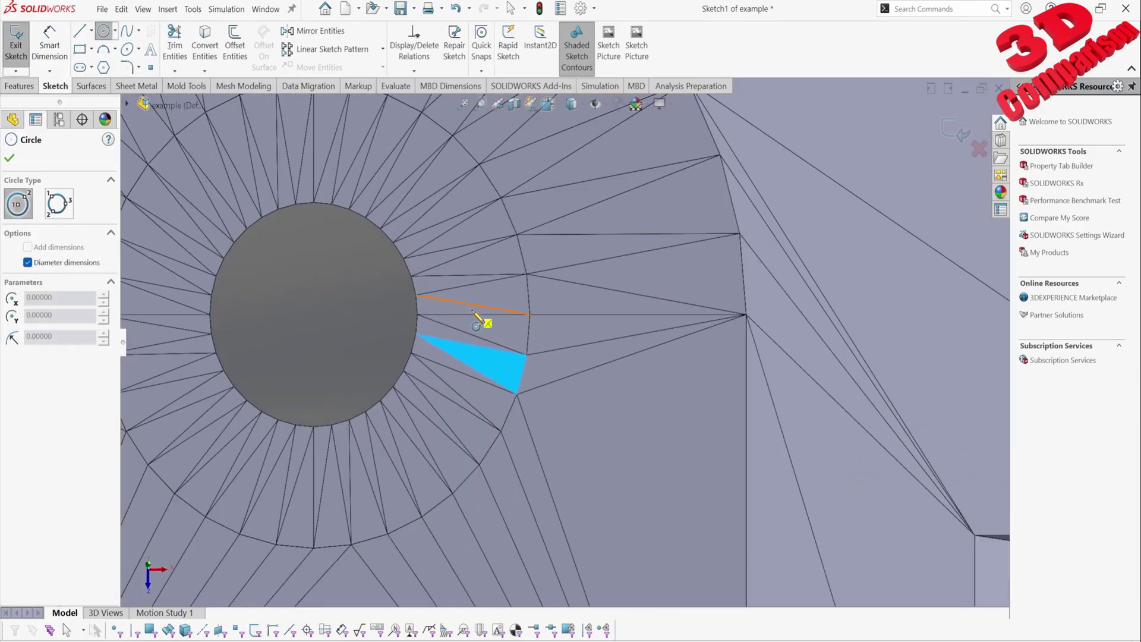
left_click(530, 314)
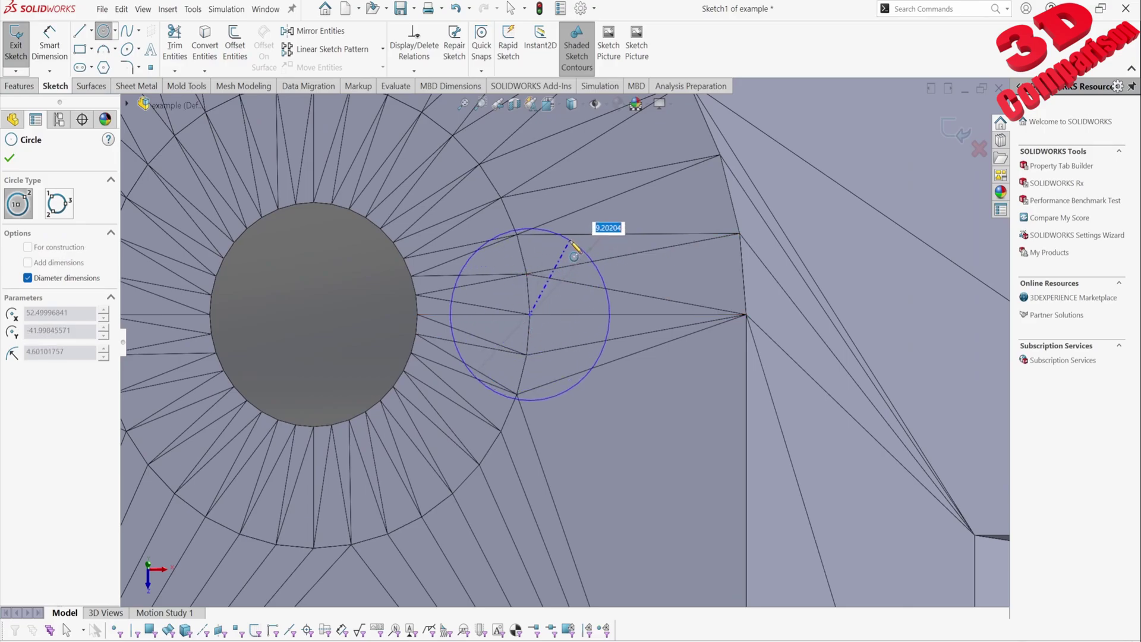
left_click(585, 227)
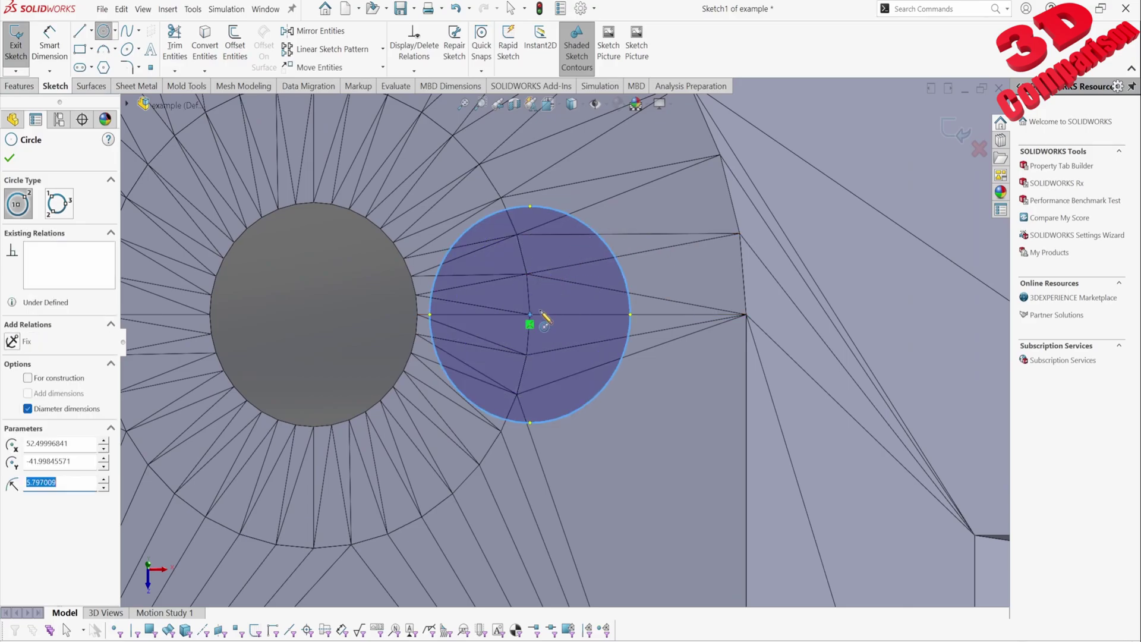
middle_click_drag(624, 376, 509, 233)
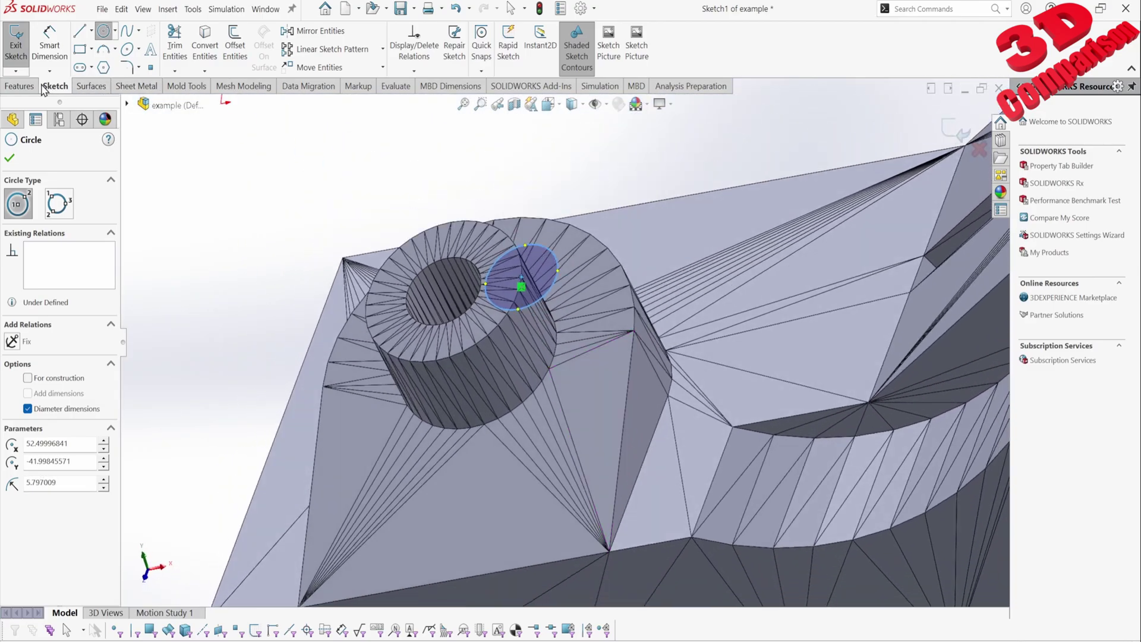
left_click(19, 85)
Extrude-cut the circle Up To Surface, ending at a large underside face
left_click(188, 51)
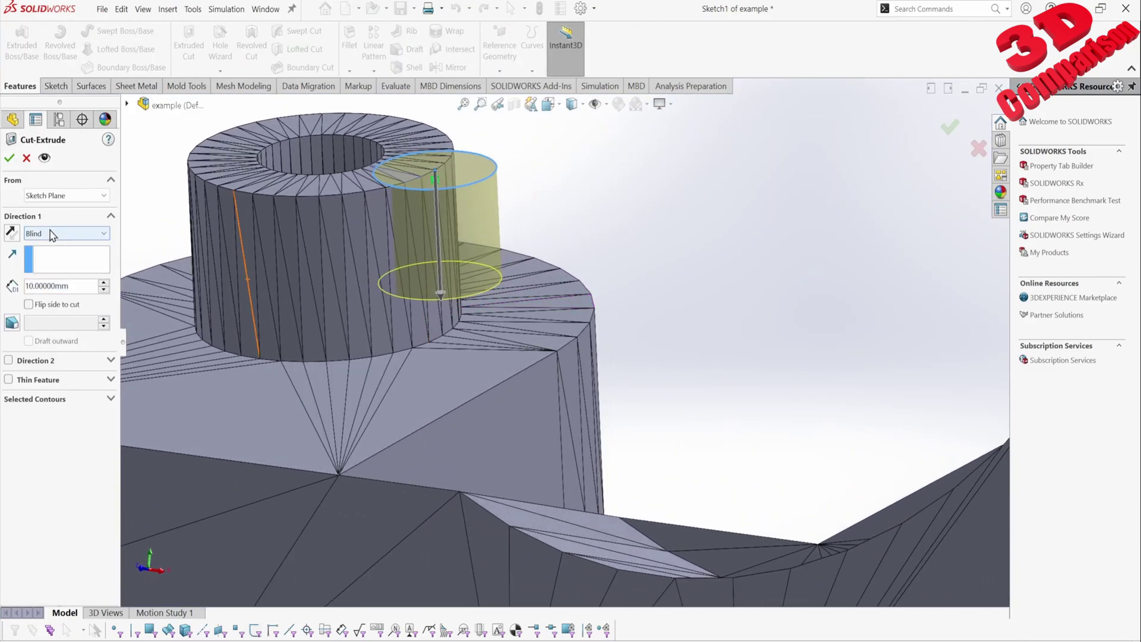
left_click(53, 234)
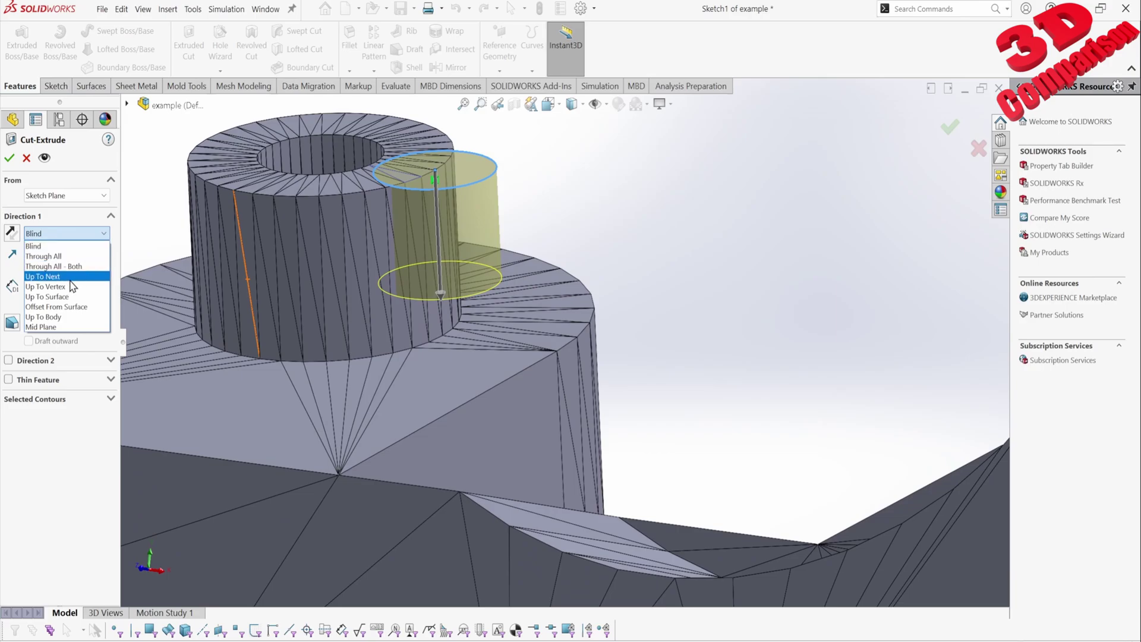
left_click(47, 277)
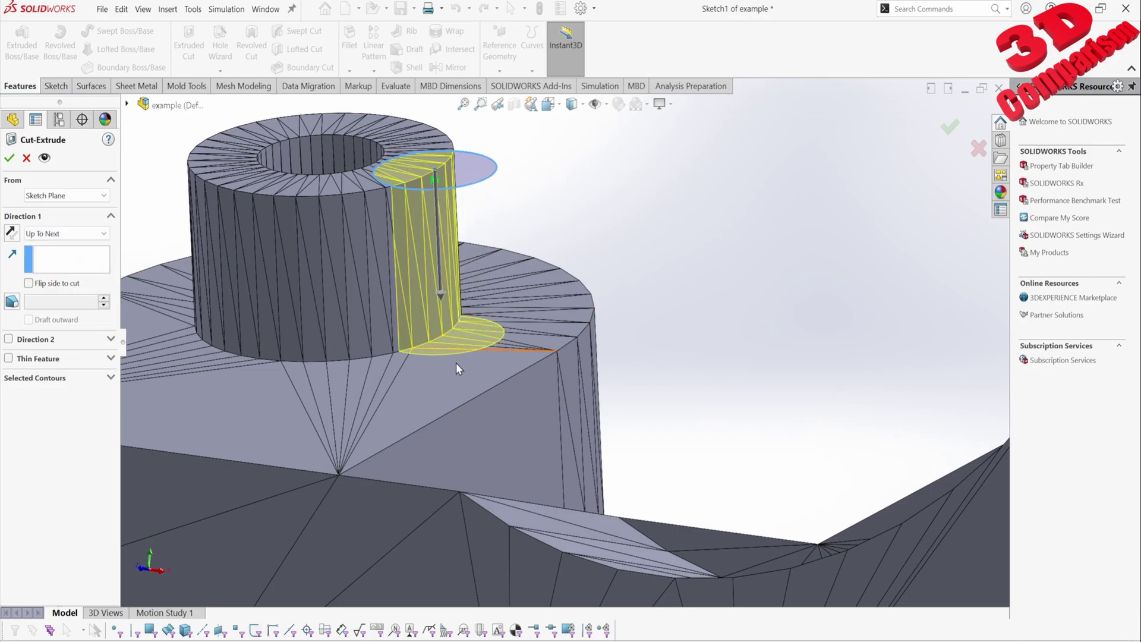
left_click(66, 233)
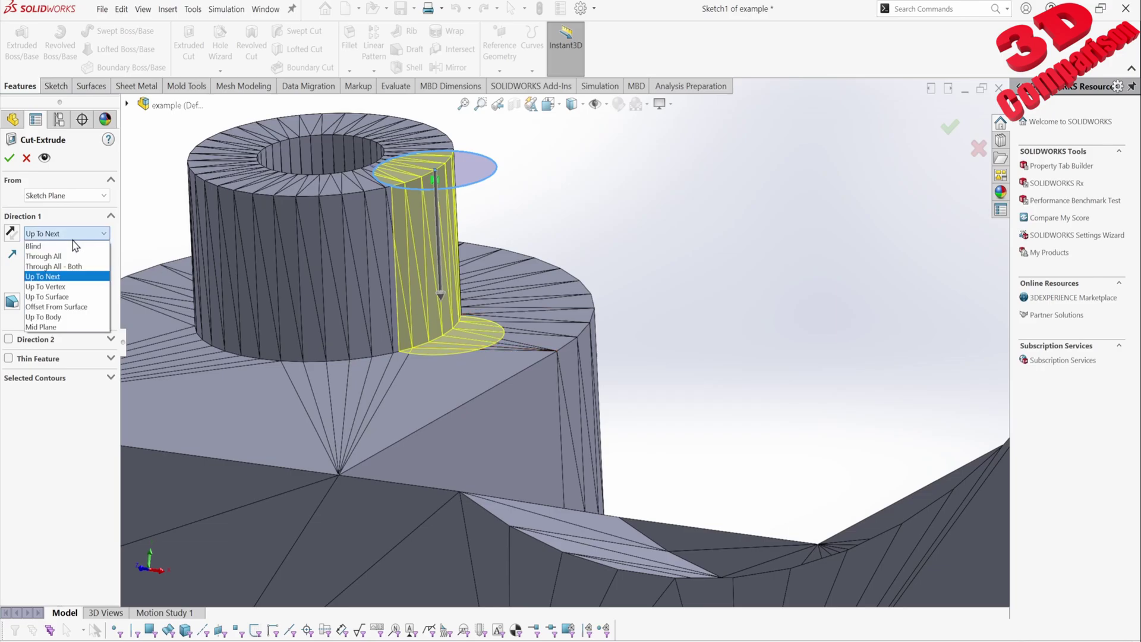
left_click(67, 297)
left_click(450, 377)
scroll(523, 392, "up", 4)
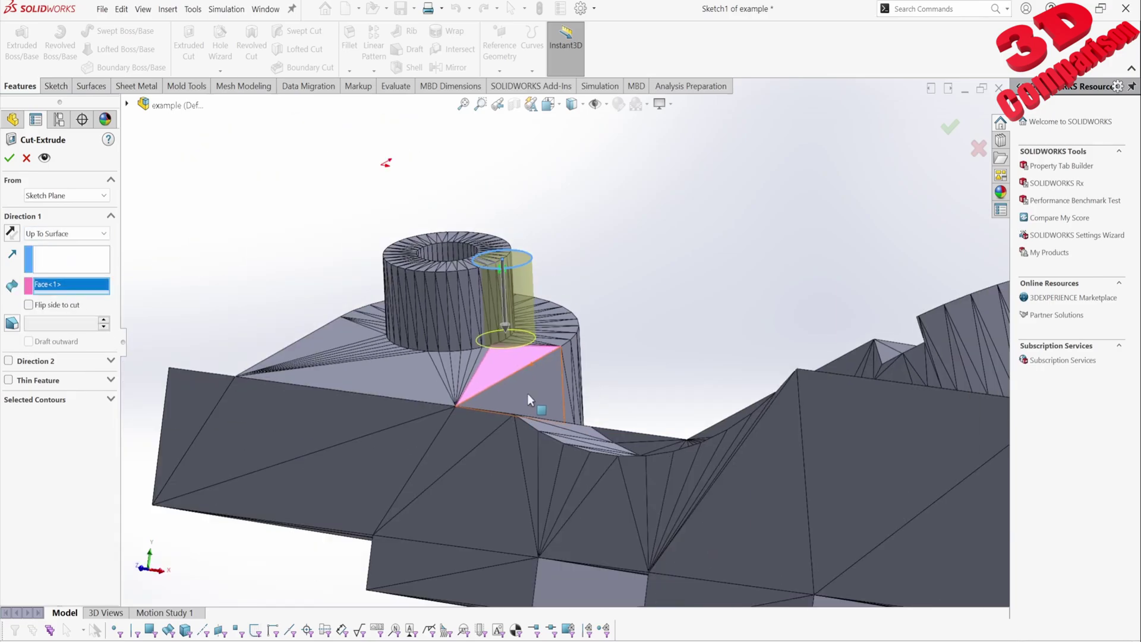
middle_click_drag(496, 438, 497, 484)
left_click(497, 485)
middle_click_drag(476, 445, 498, 483)
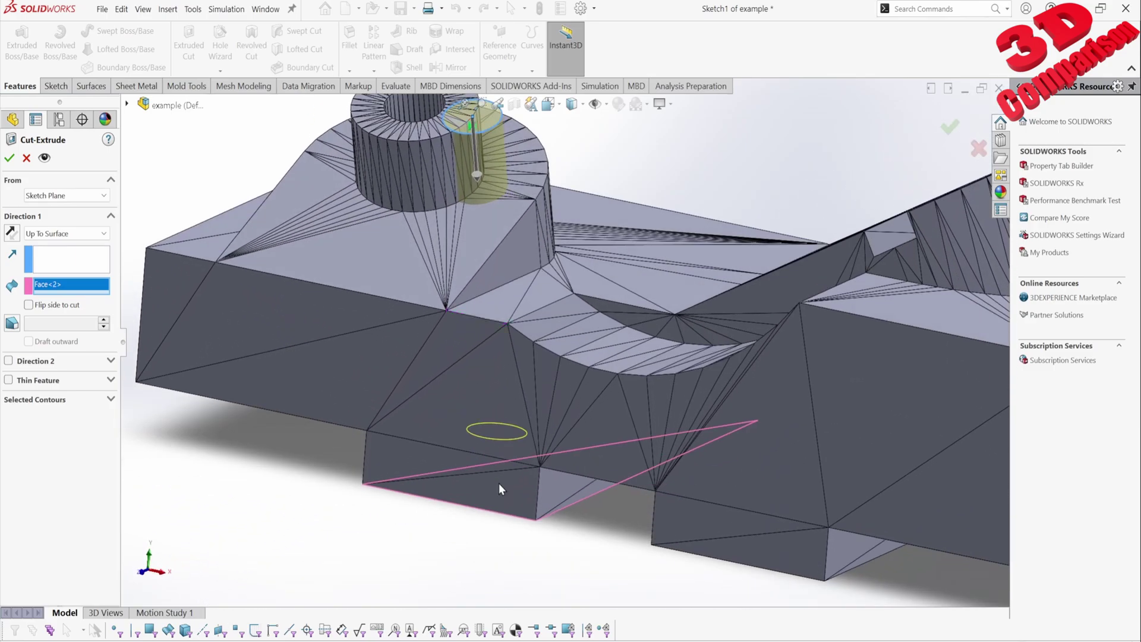
left_click(10, 158)
Inspect the cut hole with a section view passing through it
middle_click_drag(528, 238, 515, 266)
scroll(523, 232, "up", 4)
scroll(595, 369, "down", 4)
middle_click_drag(622, 377, 619, 209)
left_click(514, 104)
left_click_drag(696, 356, 597, 462)
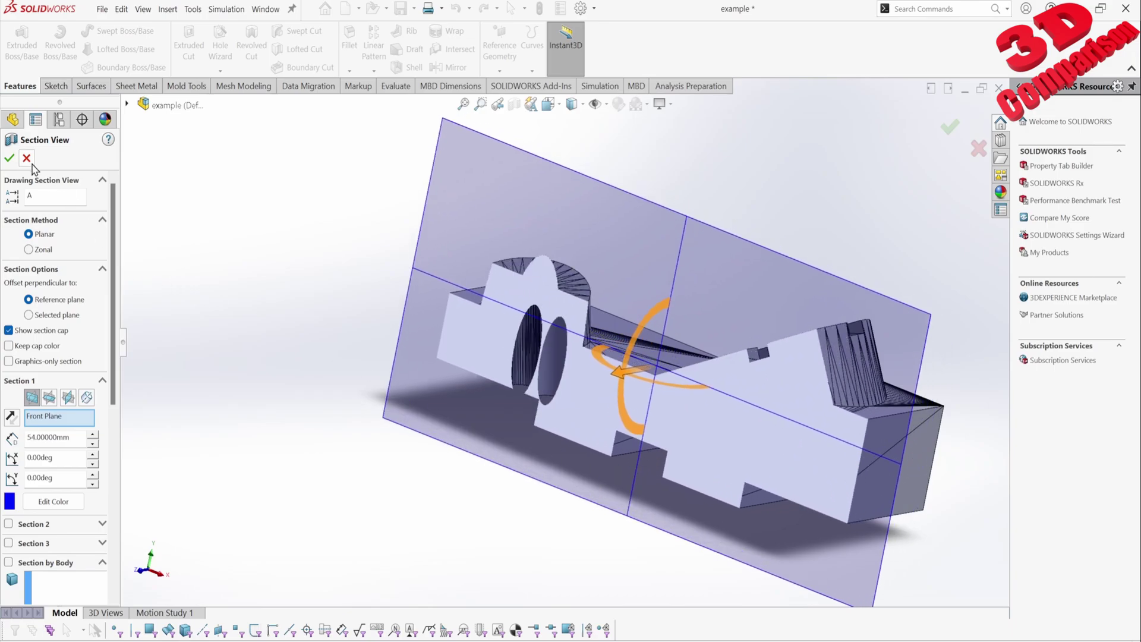
left_click(10, 158)
Close the mesh part without saving
middle_click_drag(601, 290, 572, 297)
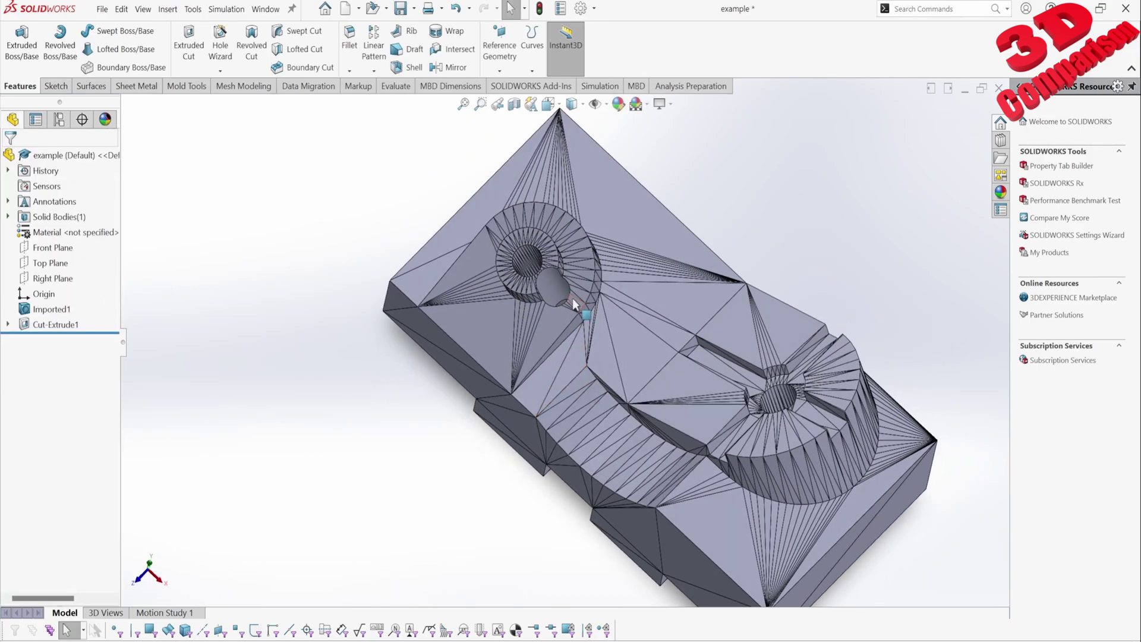
scroll(573, 297, "down", 8)
scroll(586, 344, "up", 10)
middle_click_drag(570, 395, 619, 410)
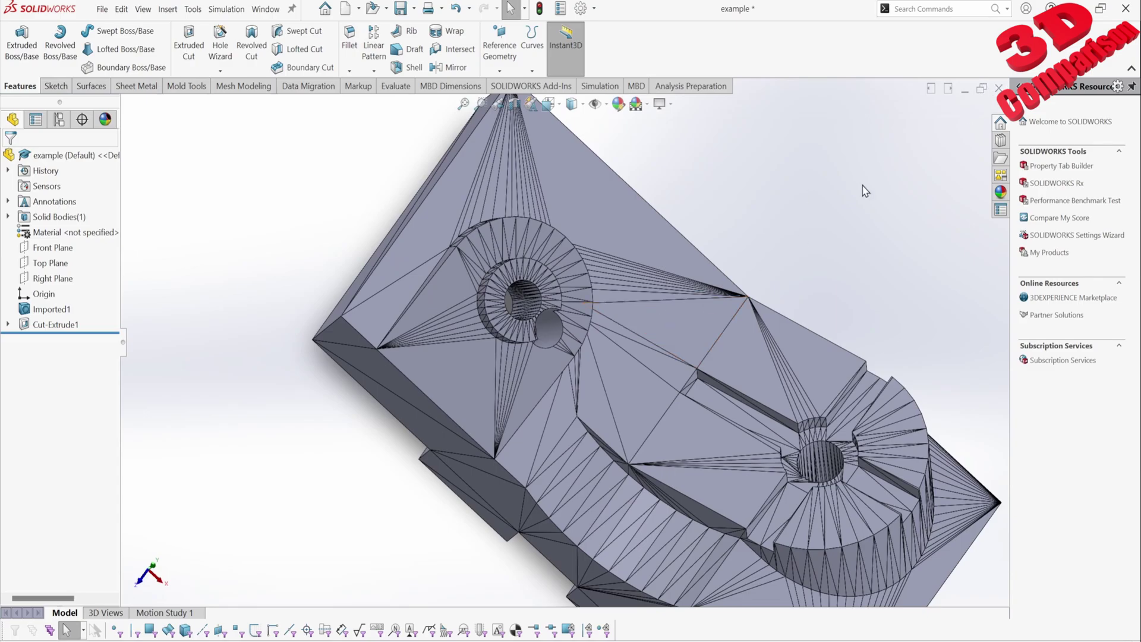
left_click(548, 352)
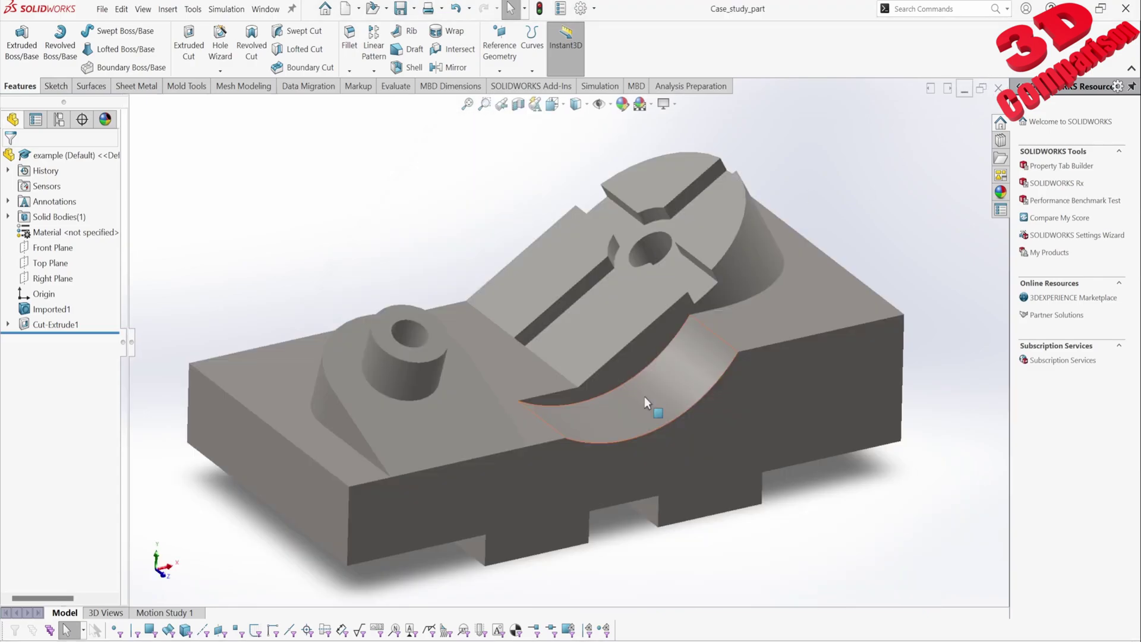
Start Save As for the part with STL chosen as the file type
left_click(101, 9)
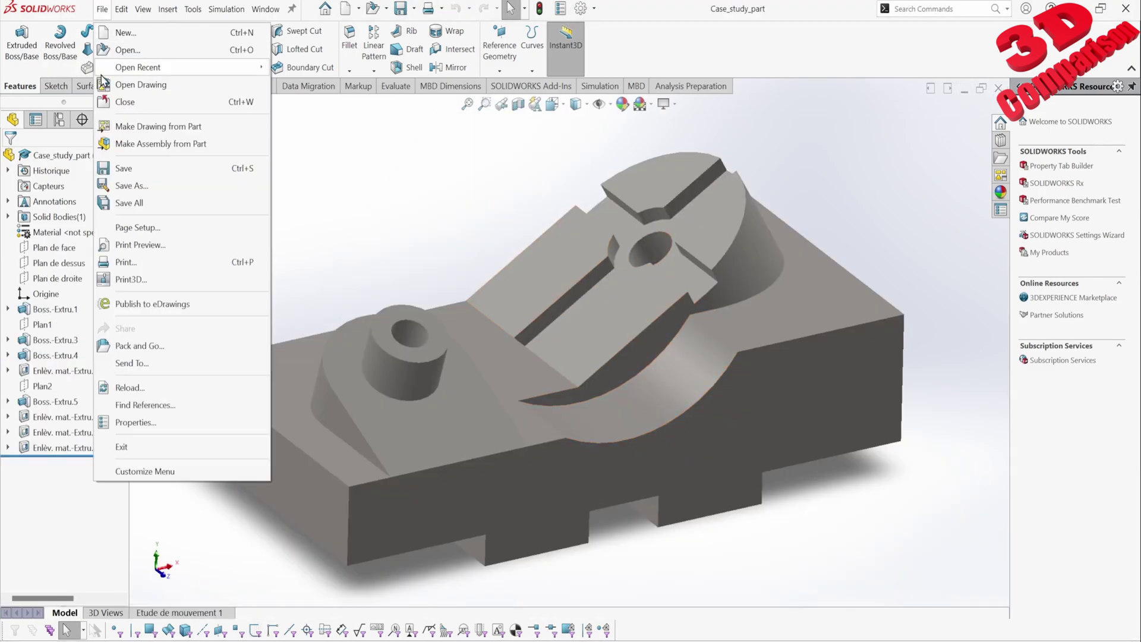
left_click(152, 189)
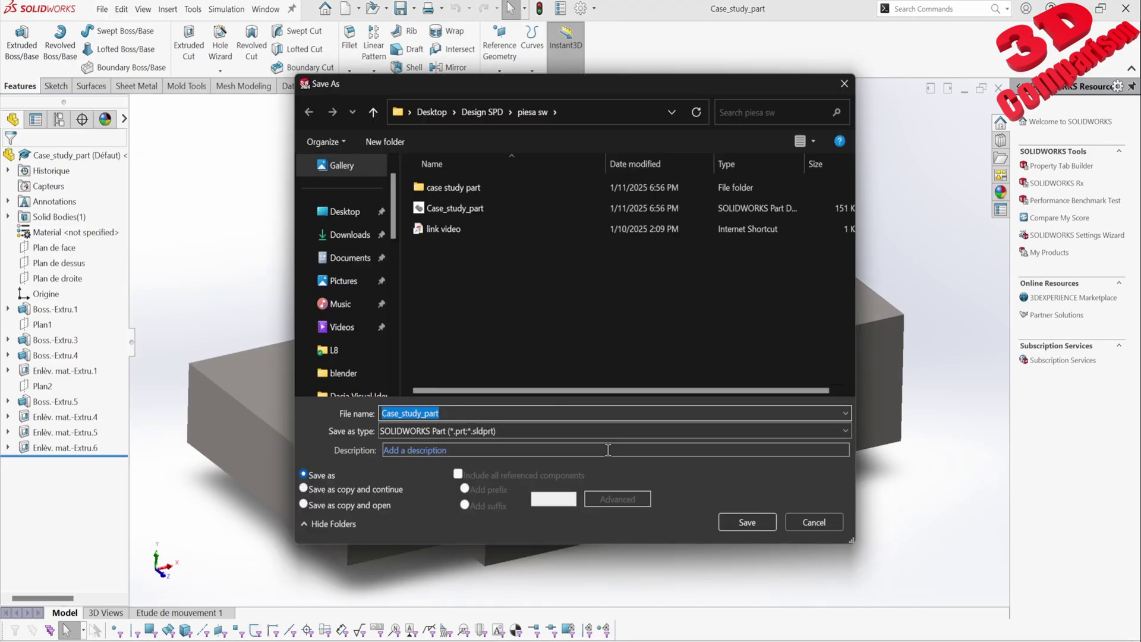
left_click(540, 432)
scroll(479, 369, "down", 2)
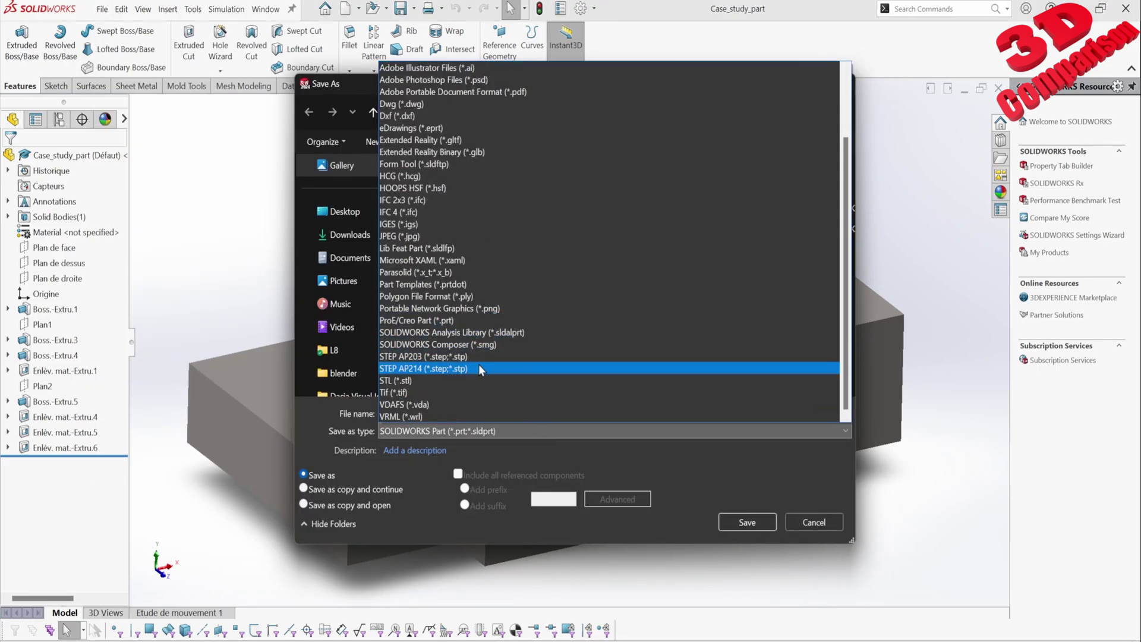
left_click(425, 381)
Set the STL export options to Custom resolution with a 0.02 deviation tolerance
left_click(460, 512)
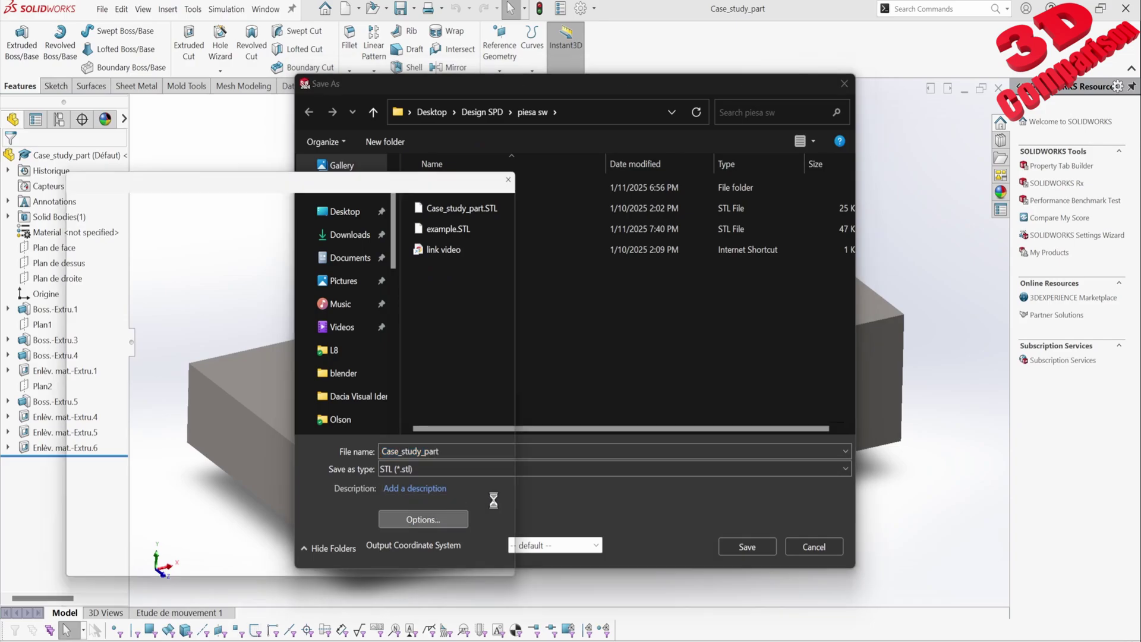
left_click_drag(307, 194, 720, 203)
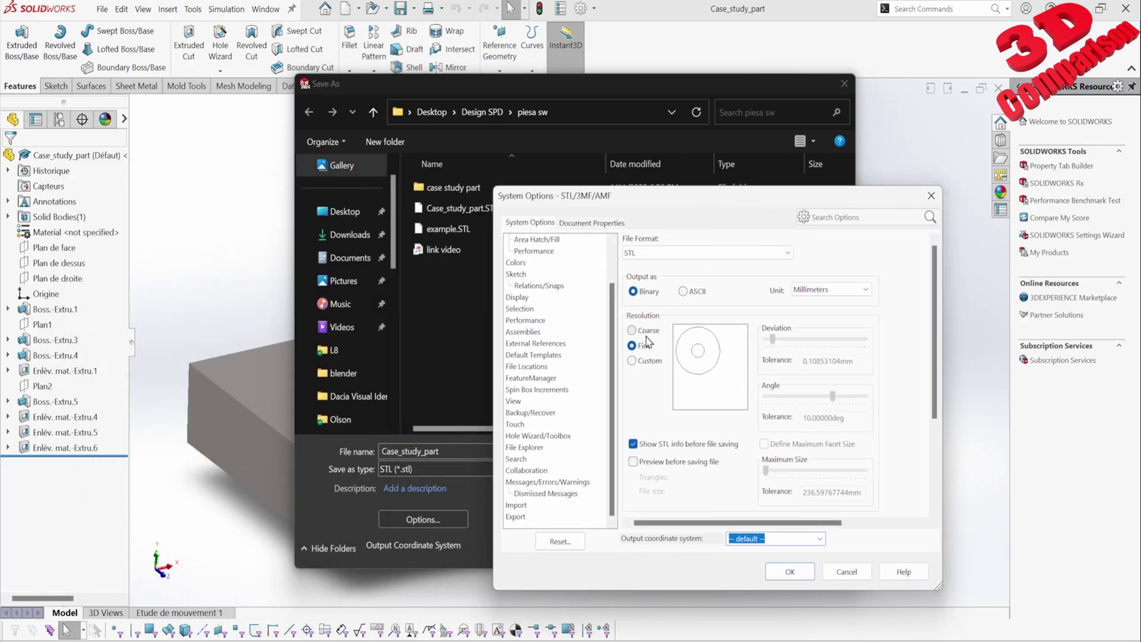
left_click(647, 334)
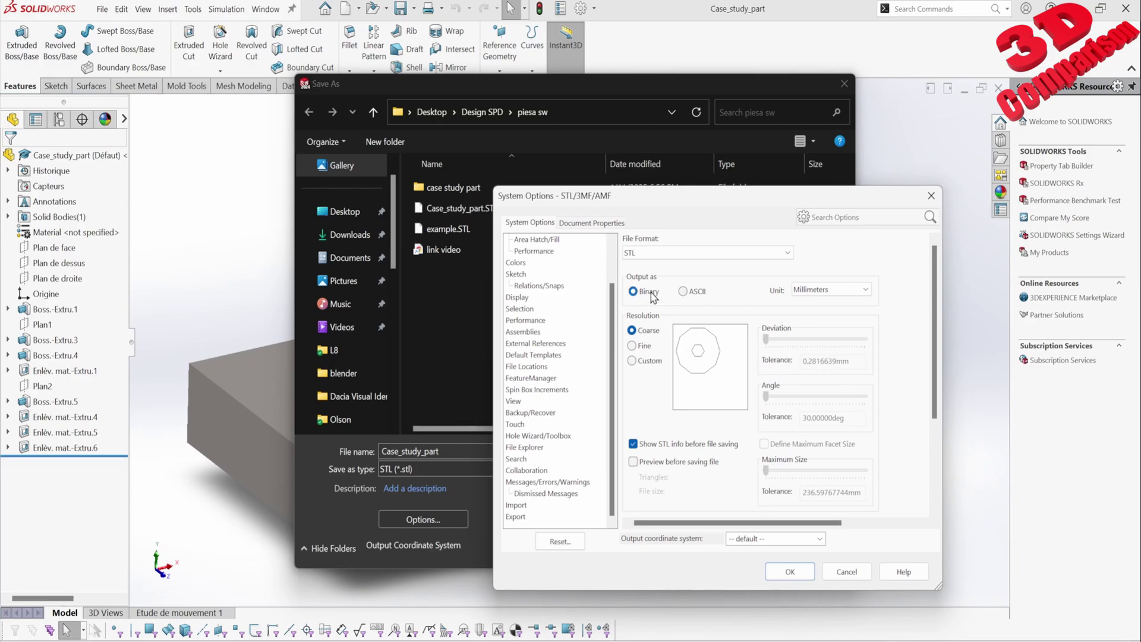
left_click(632, 361)
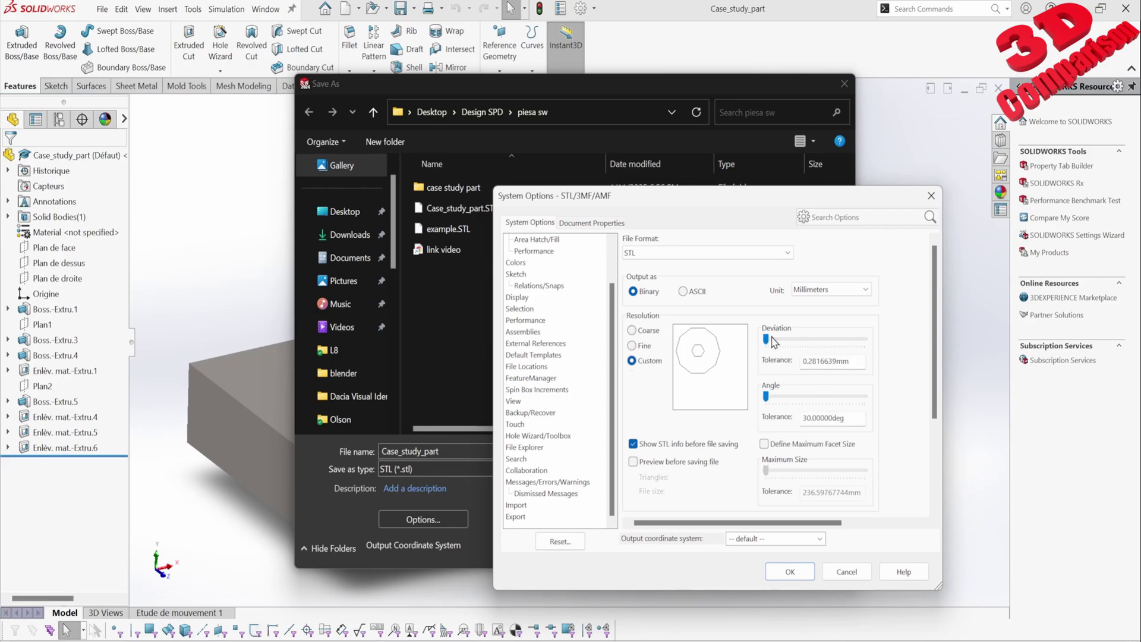
left_click_drag(855, 362, 680, 361)
type("0.02")
key("Tab")
left_click(790, 572)
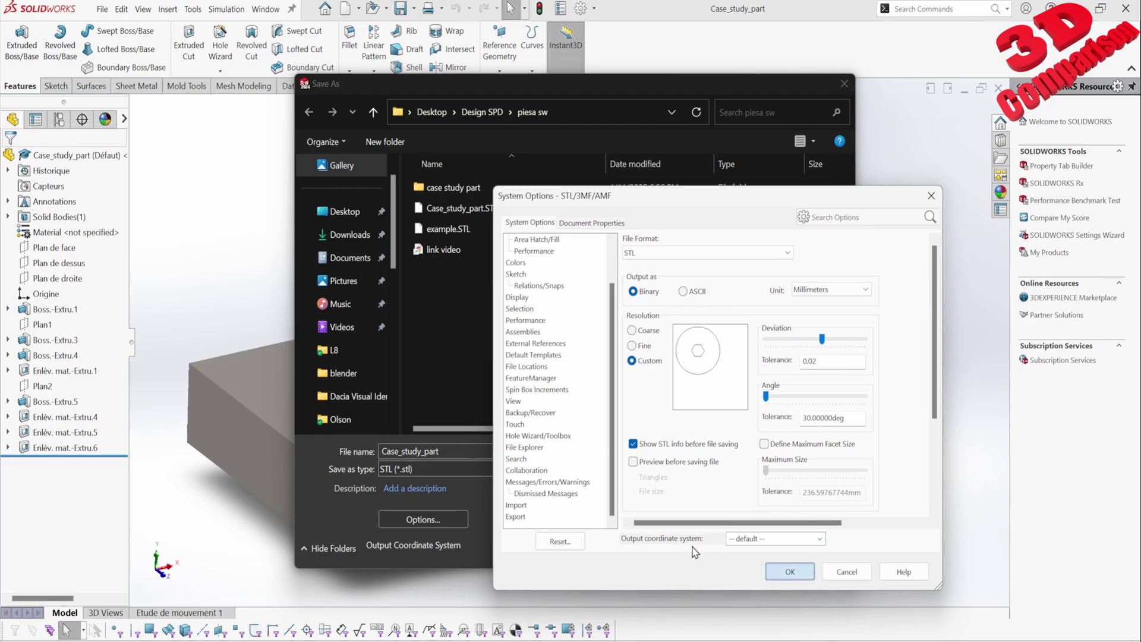
double_click(452, 450)
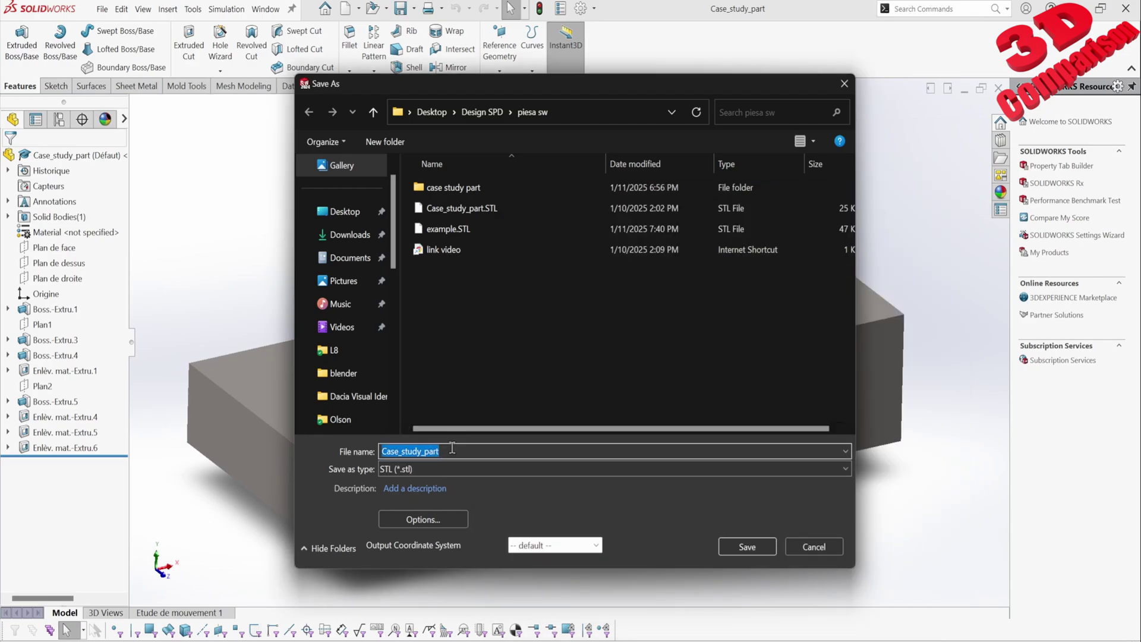
Save the part as example1.STL and confirm the STL info prompt
type("ee")
key("BackSpace")
type("xample1")
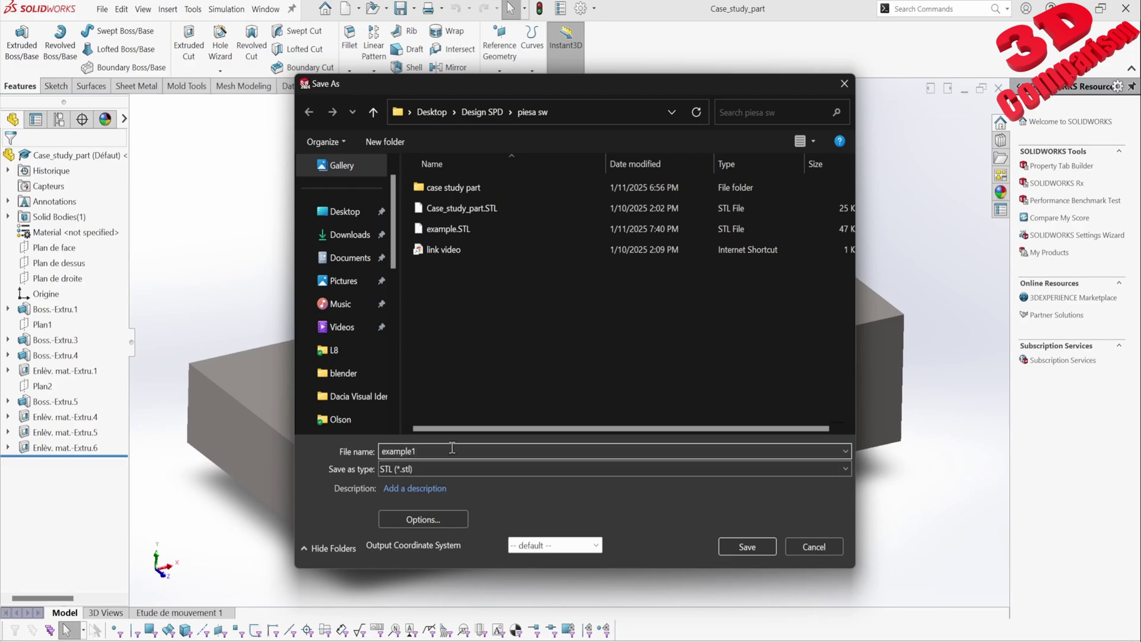
left_click(746, 547)
left_click_drag(548, 250, 328, 152)
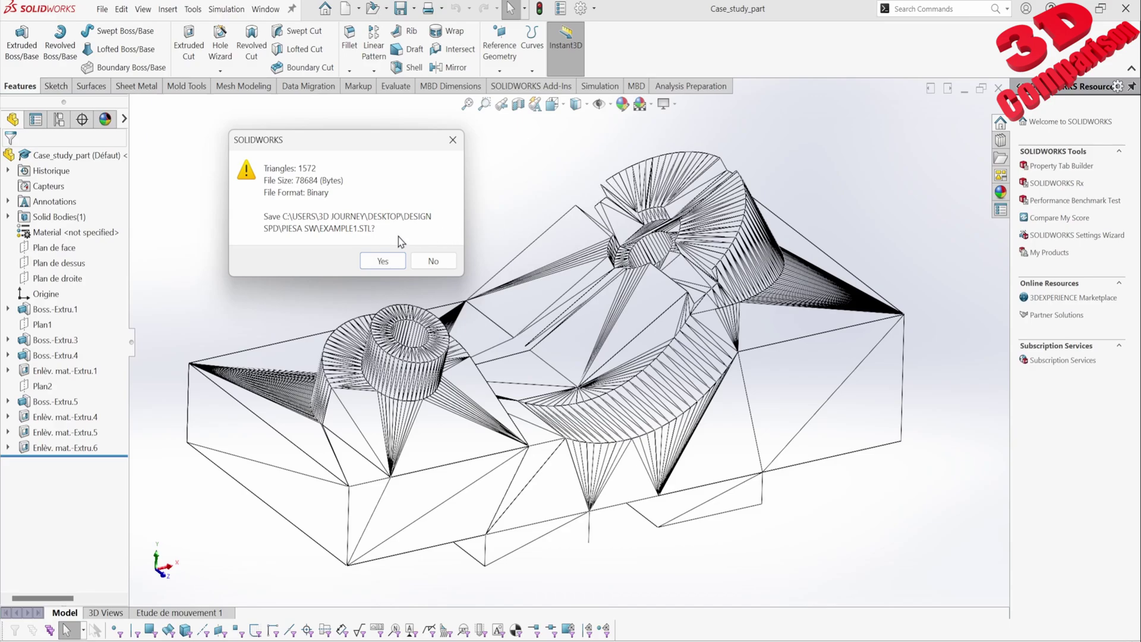
left_click(376, 262)
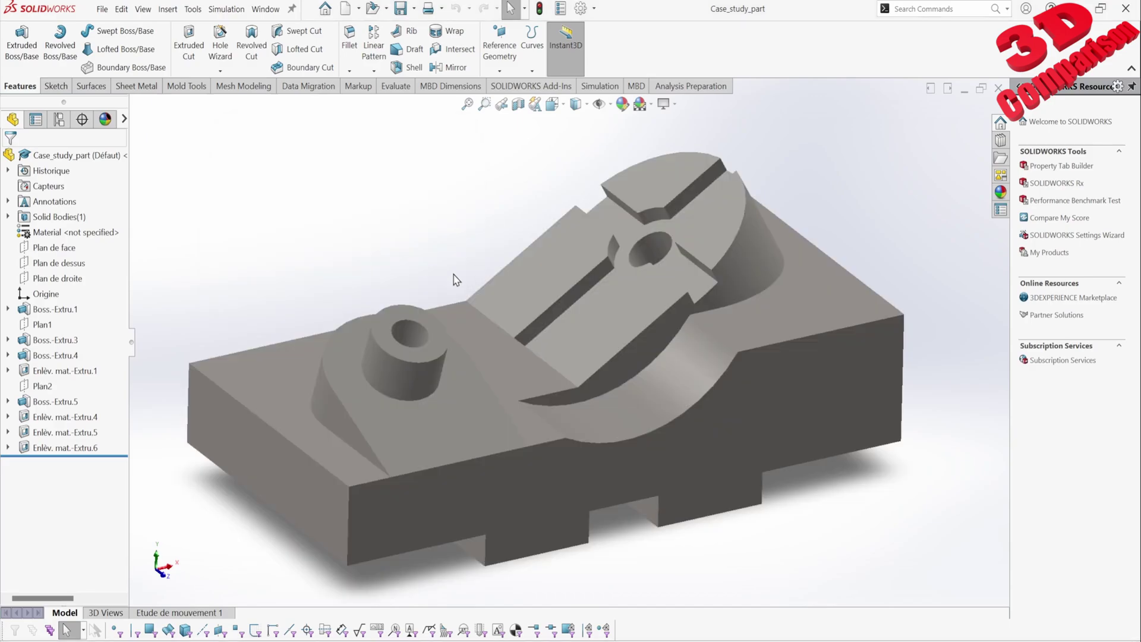
left_click(964, 90)
Import example1.STL from the piesa sw folder into SOLIDWORKS
mouse_move(616, 635)
left_click(629, 611)
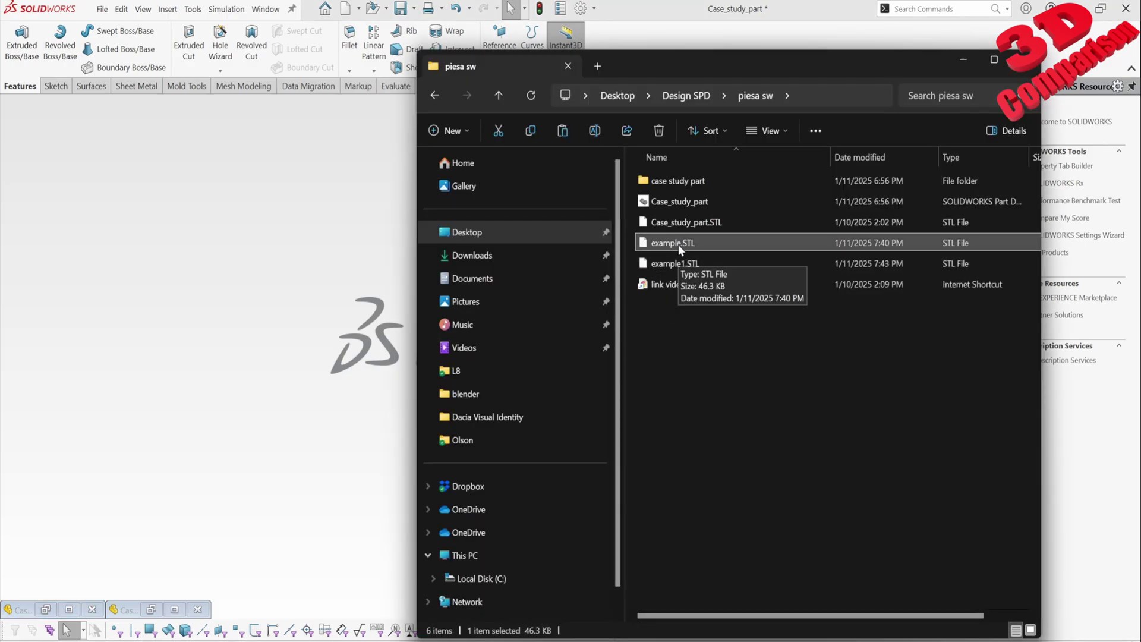
left_click_drag(679, 257, 382, 335)
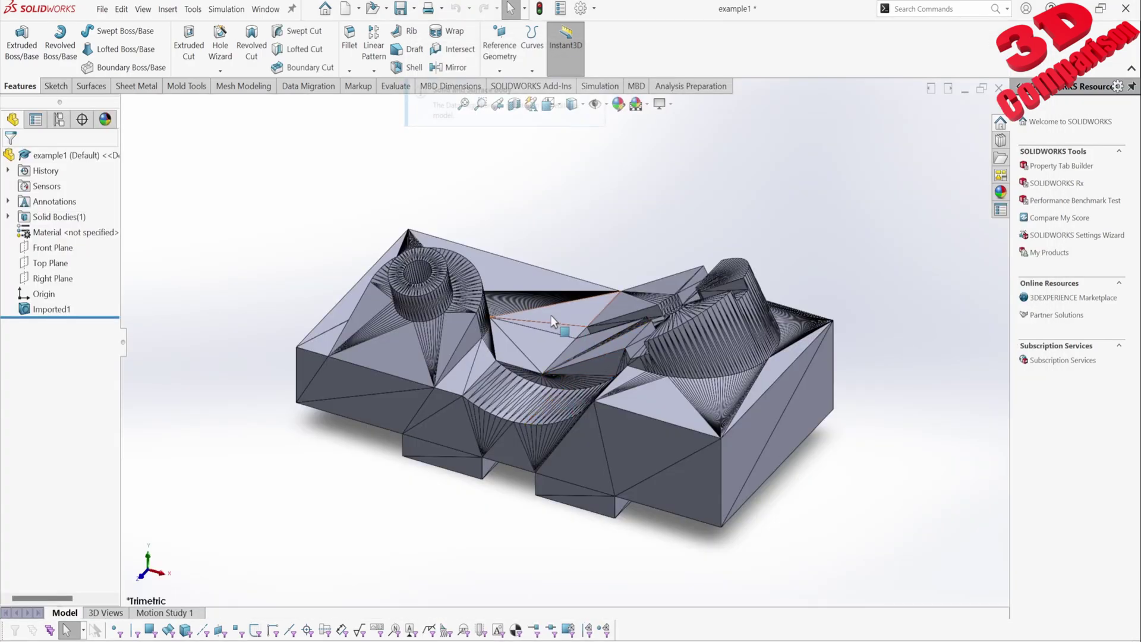
middle_click_drag(673, 293, 725, 251)
scroll(693, 253, "down", 5)
scroll(693, 253, "down", 2)
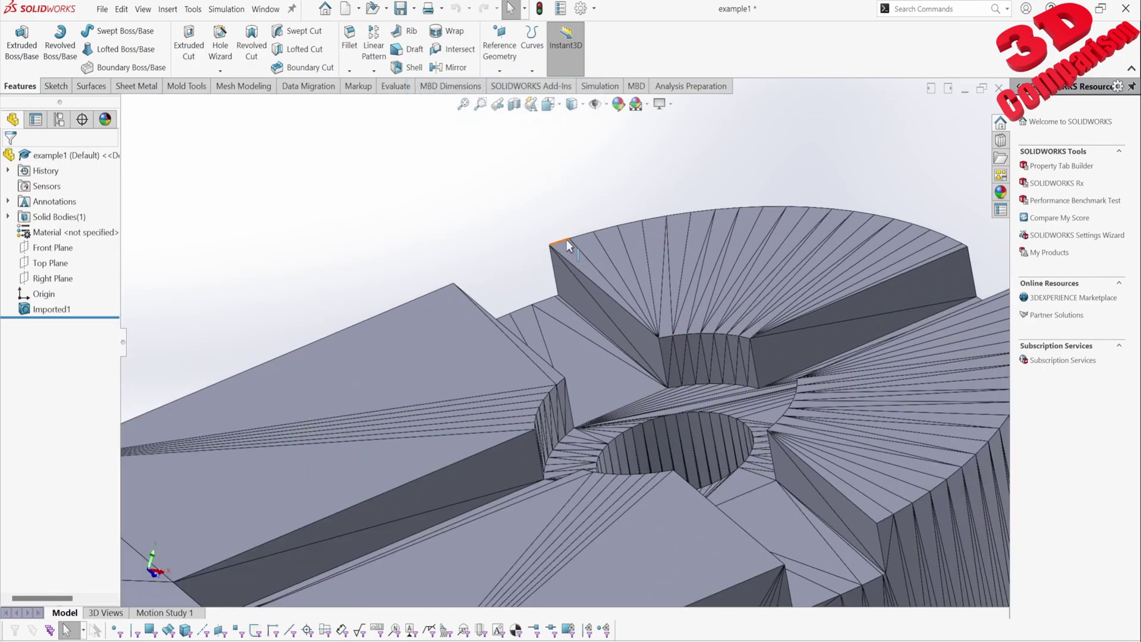
Show example1 Shaded without mesh edges and turn it to a near-front view
left_click(571, 104)
left_click(577, 143)
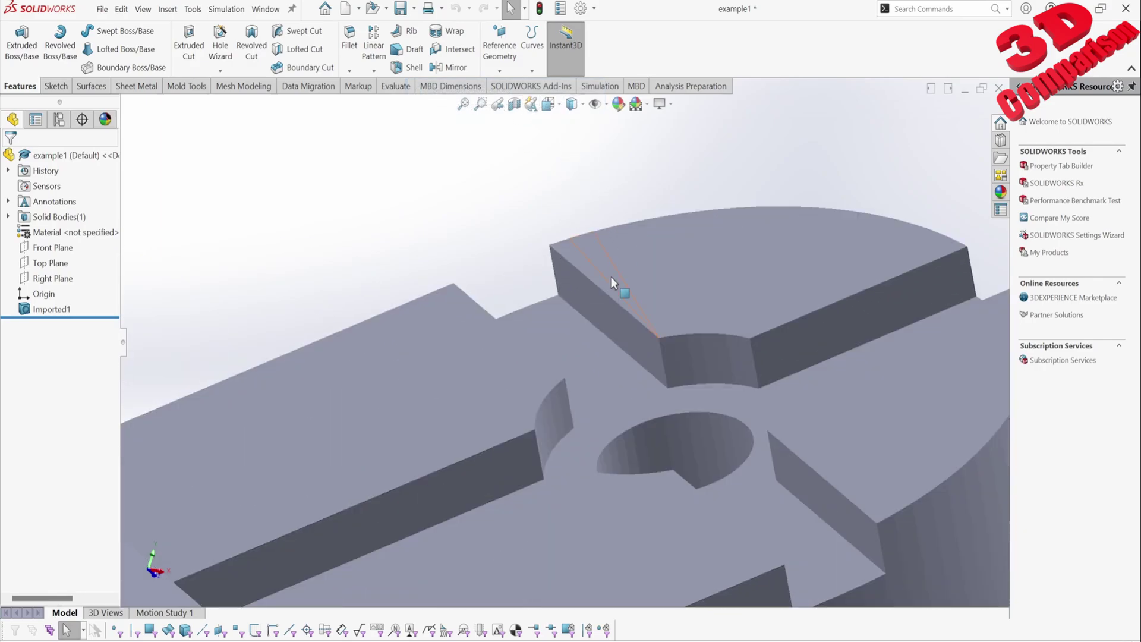
scroll(531, 400, "up", 10)
mouse_move(512, 428)
middle_mouse_down()
mouse_move(486, 450)
mouse_move(575, 375)
mouse_move(548, 220)
mouse_move(683, 217)
middle_mouse_up()
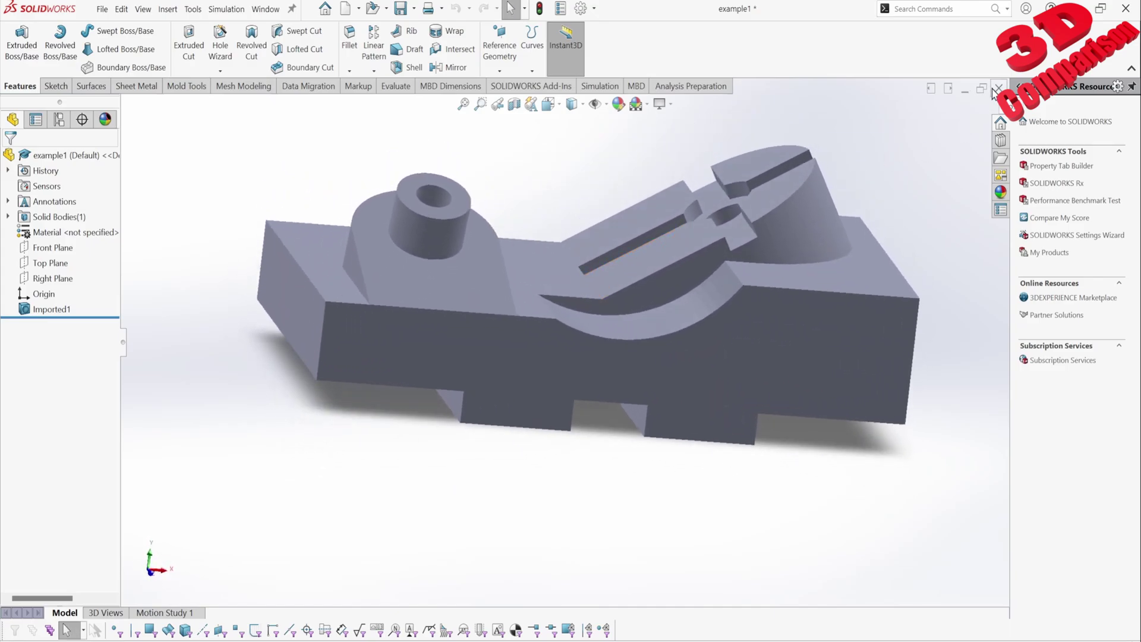
scroll(451, 208, "down", 5)
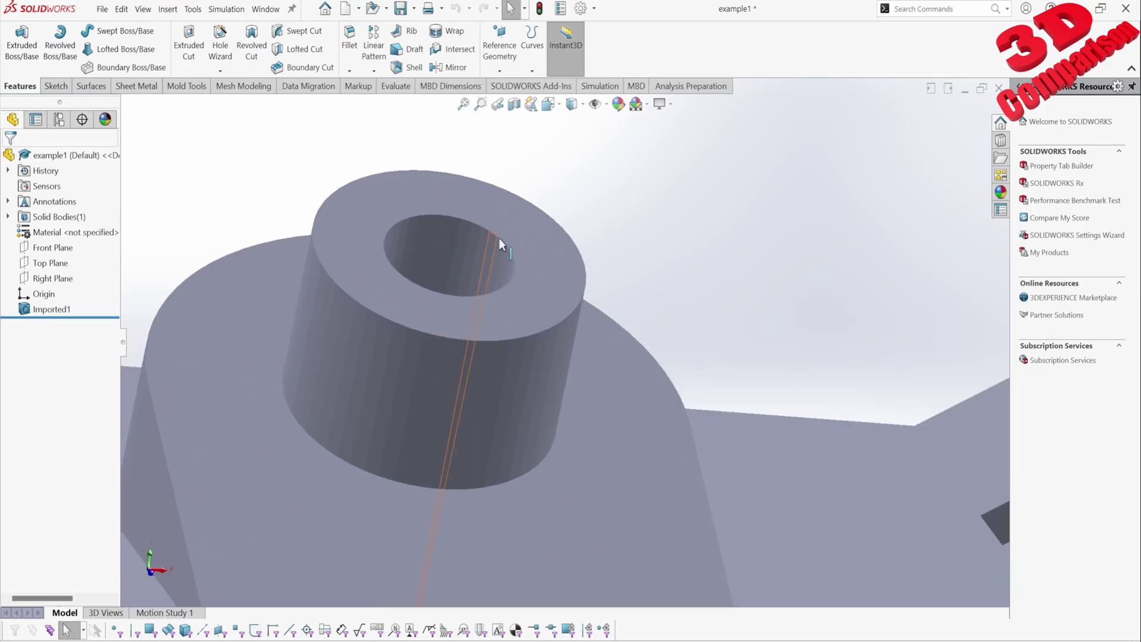
scroll(493, 236, "up", 5)
Close the example1 part, answering the save prompt
left_click(998, 88)
left_click(554, 354)
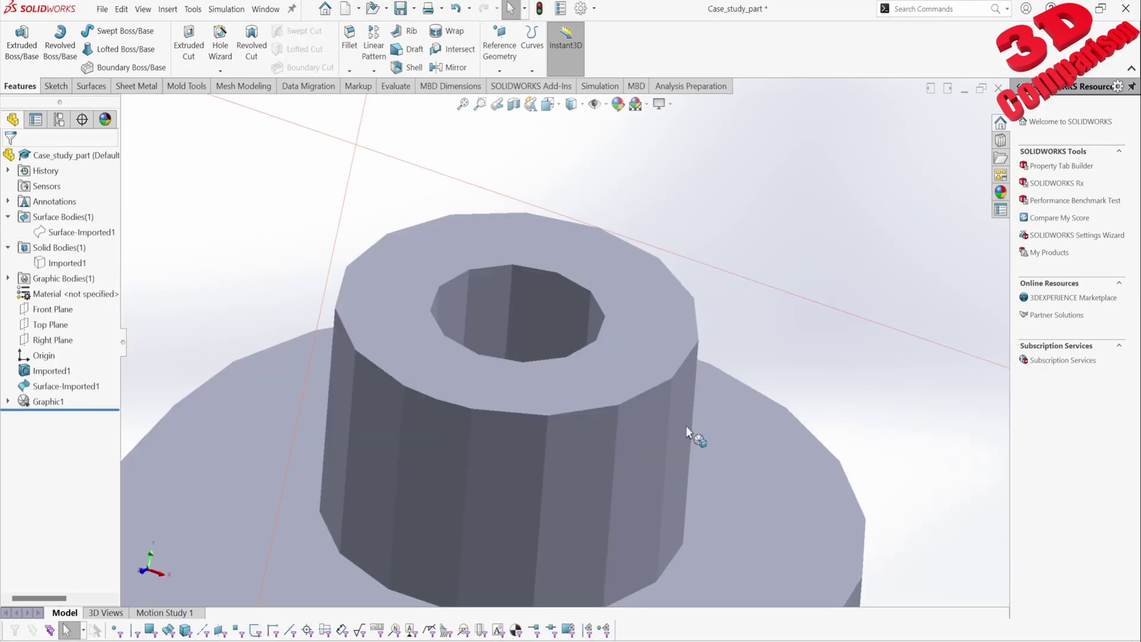
scroll(685, 425, "up", 5)
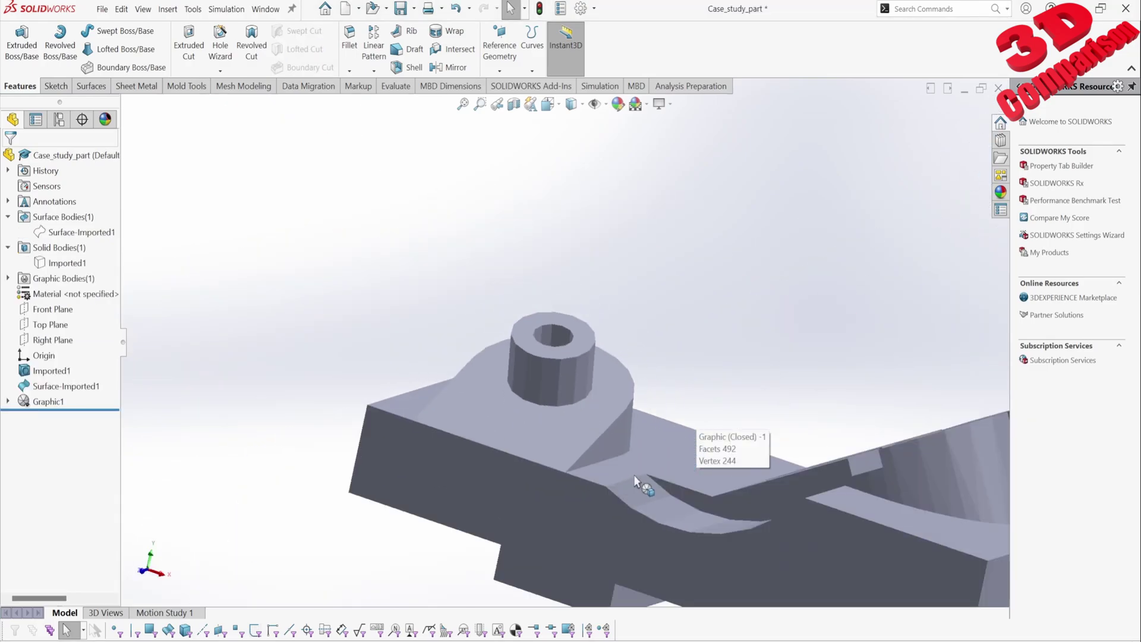
scroll(705, 508, "up", 3)
middle_click_drag(704, 507, 871, 278)
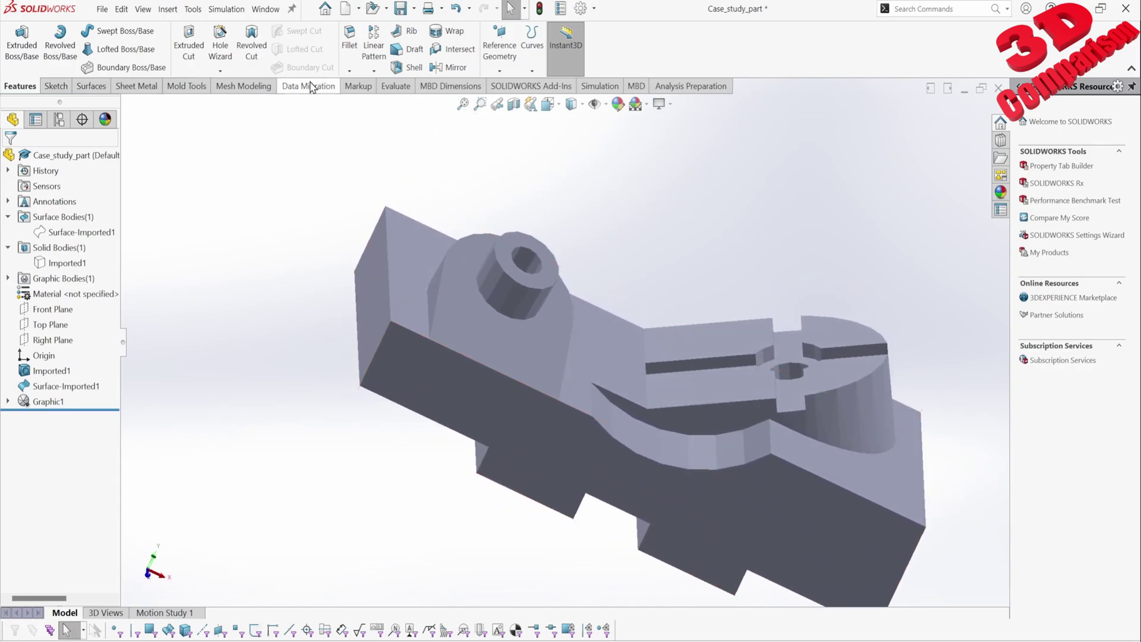
Switch to the other Case_study_part window, then bring up the Artec outlet web page
left_click(265, 9)
left_click(399, 177)
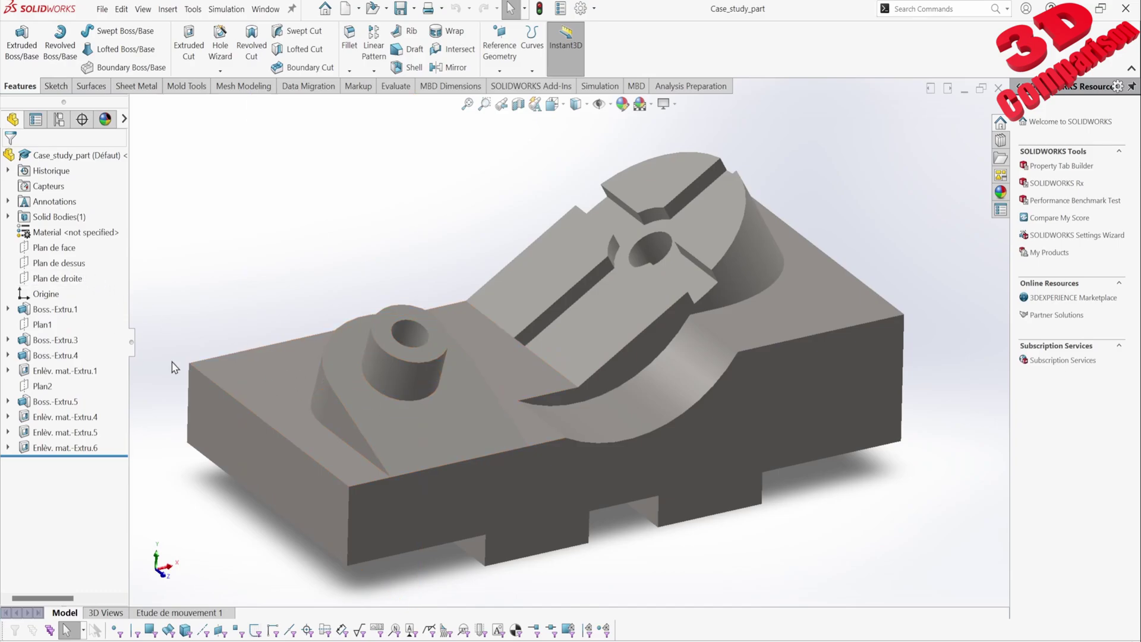
mouse_move(676, 635)
left_click(660, 589)
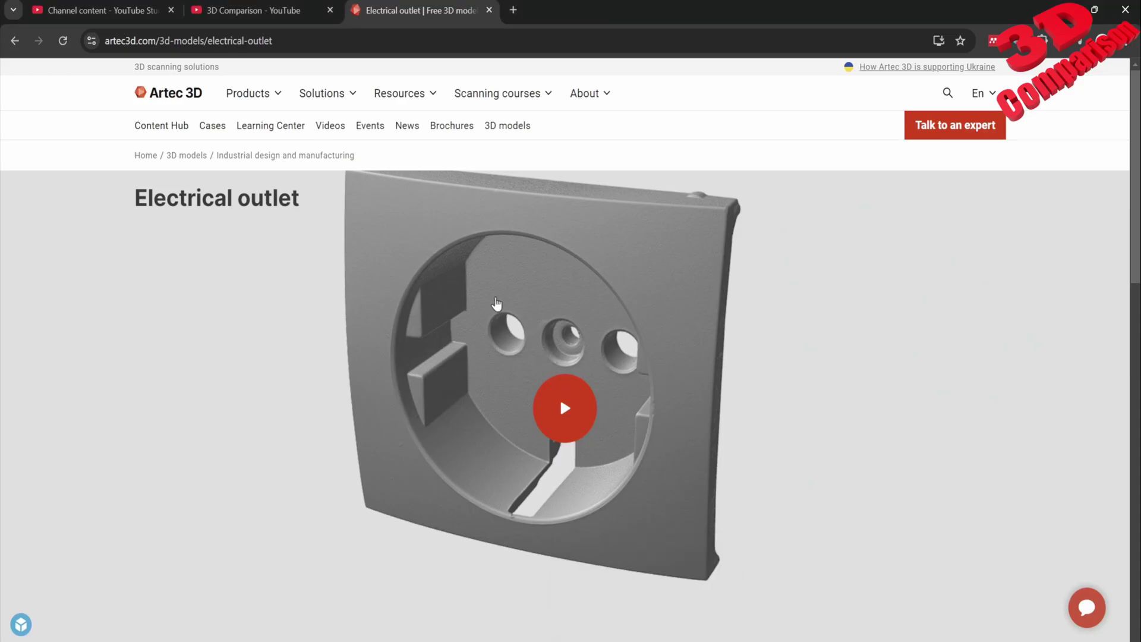
Load the interactive Electrical outlet model, then rotate and zoom it in the viewer
left_click(565, 413)
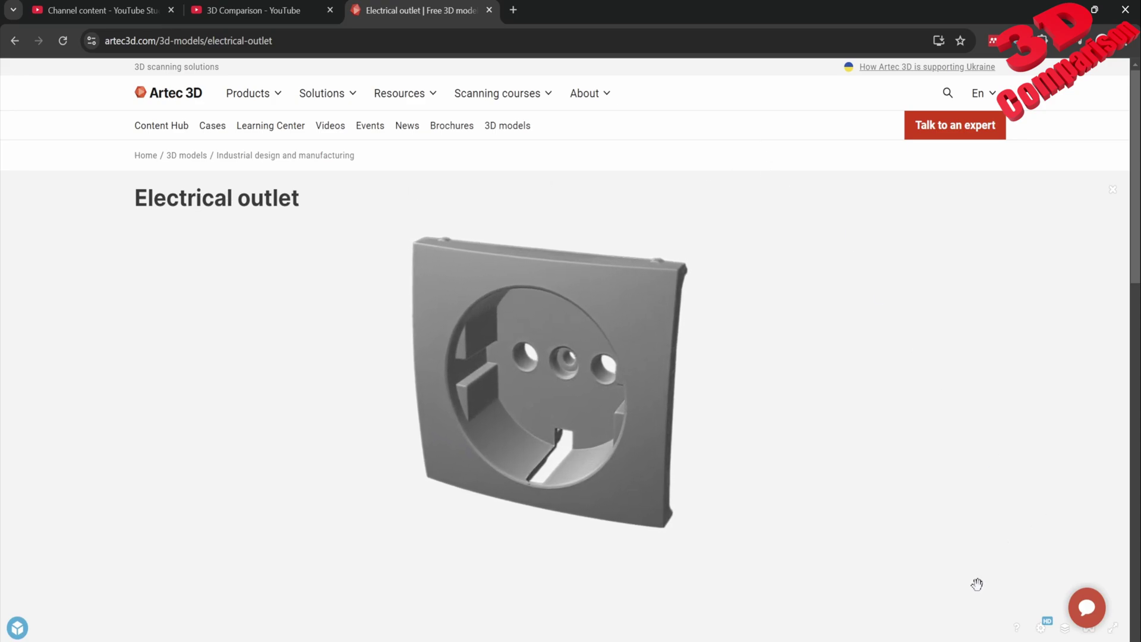
left_click_drag(665, 451, 635, 370)
scroll(635, 370, "up", 5)
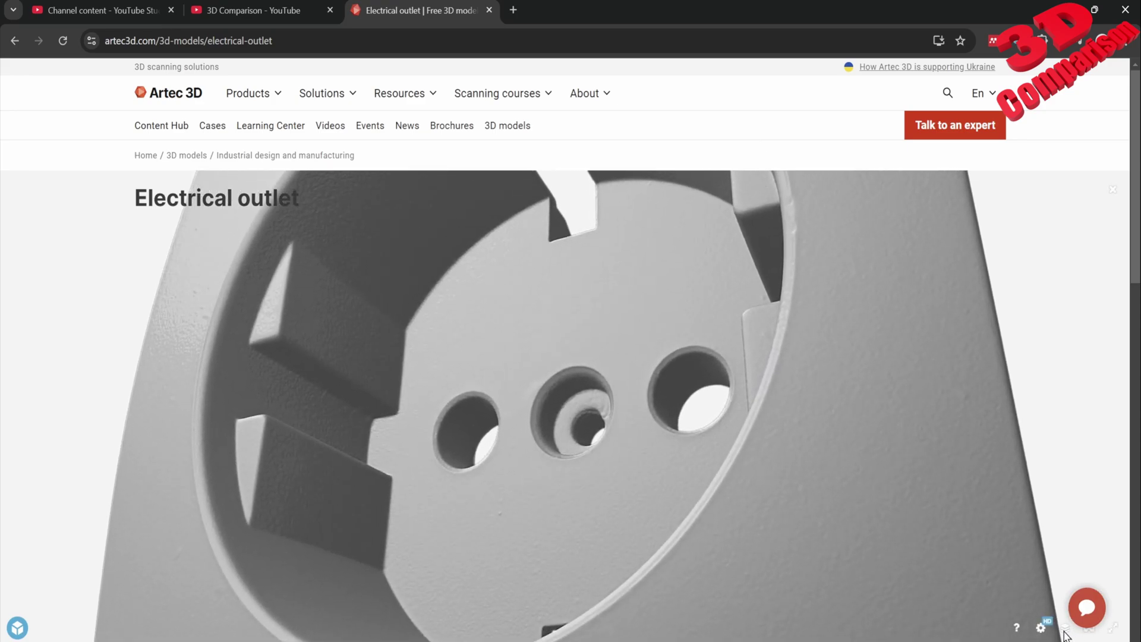
left_click_drag(1059, 442, 651, 456)
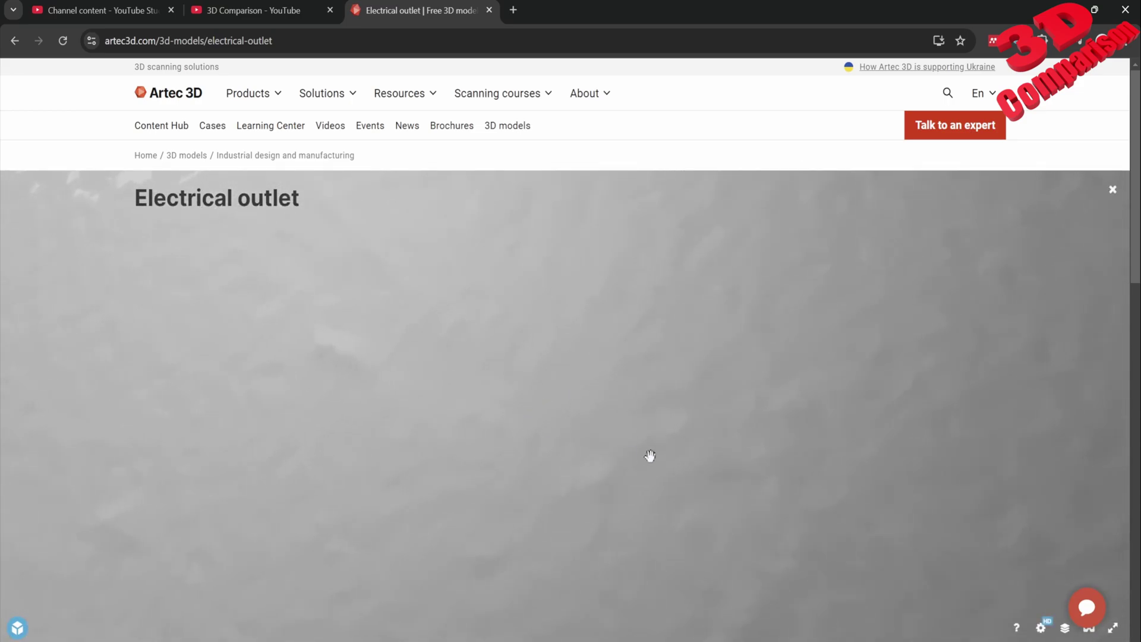
Show the outlet as a wireframe mesh in Model Inspector, then return to Final Render
left_click(1064, 627)
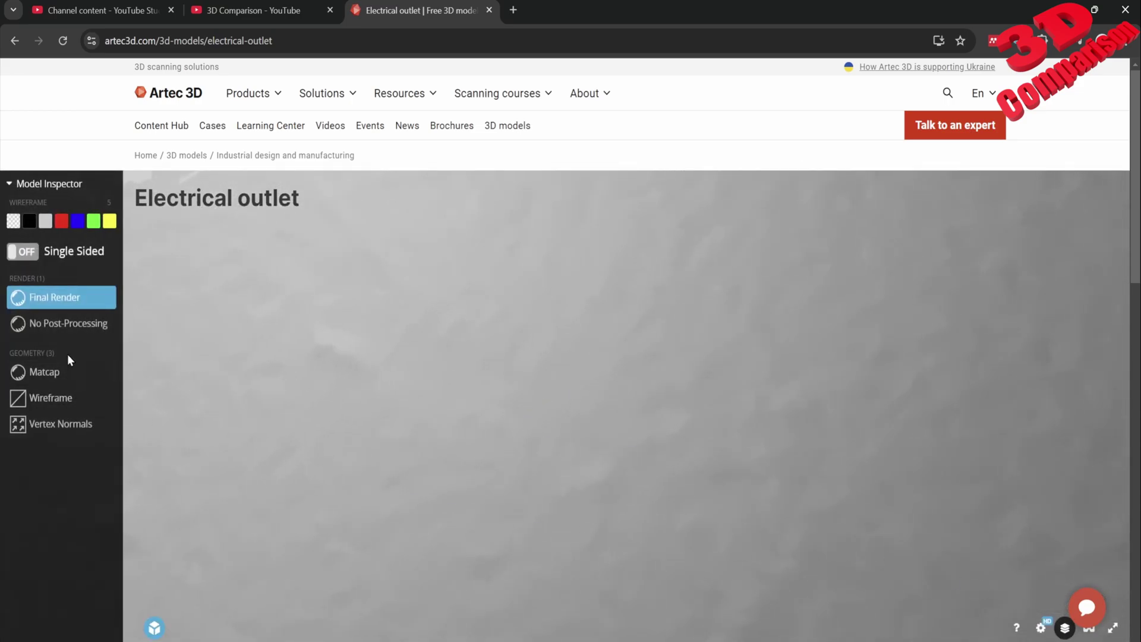
left_click(63, 399)
scroll(586, 395, "down", 5)
scroll(590, 392, "up", 5)
scroll(592, 406, "down", 5)
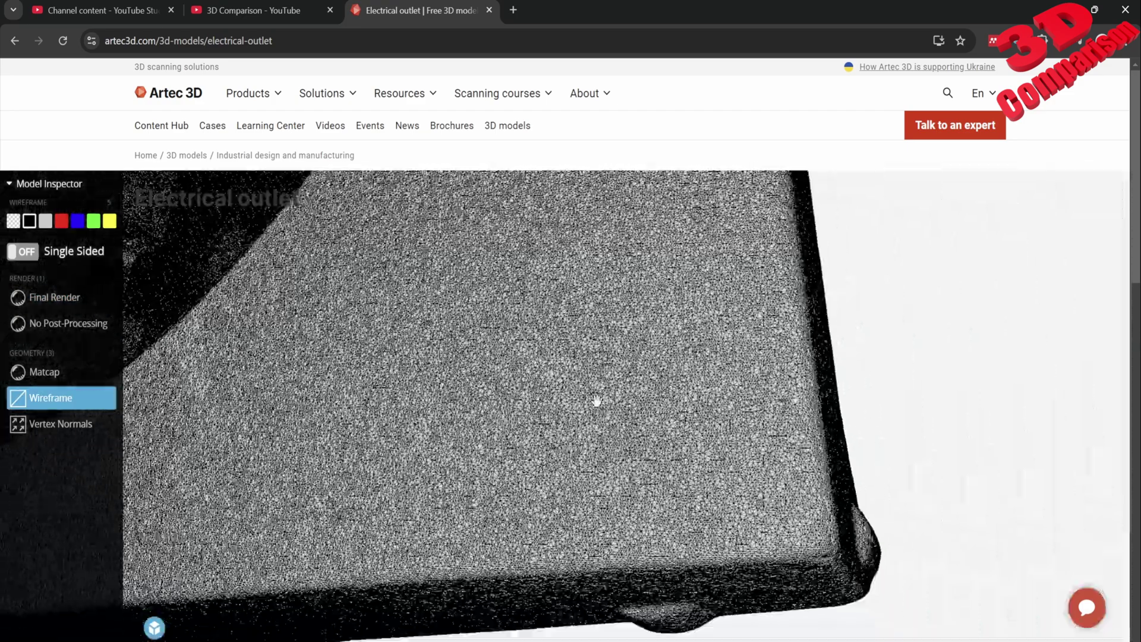
left_click_drag(589, 379, 423, 368)
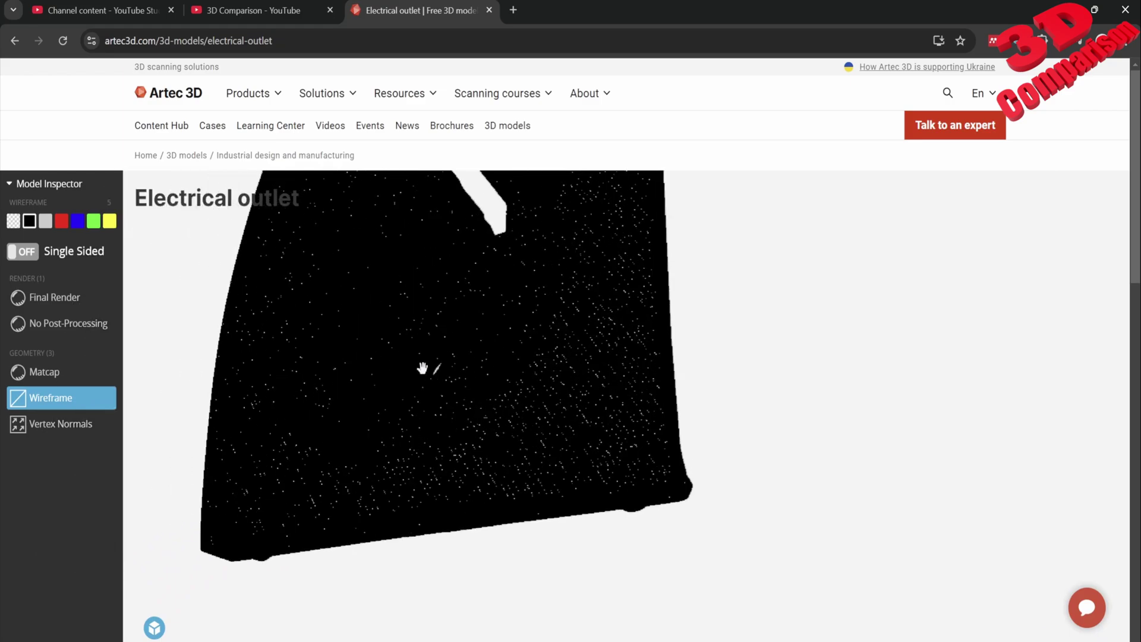
left_click(73, 301)
left_click_drag(574, 391, 666, 386)
Dismiss the error message and return to the Case_study_part document in SOLIDWORKS
left_click(780, 637)
left_click(665, 388)
mouse_move(755, 639)
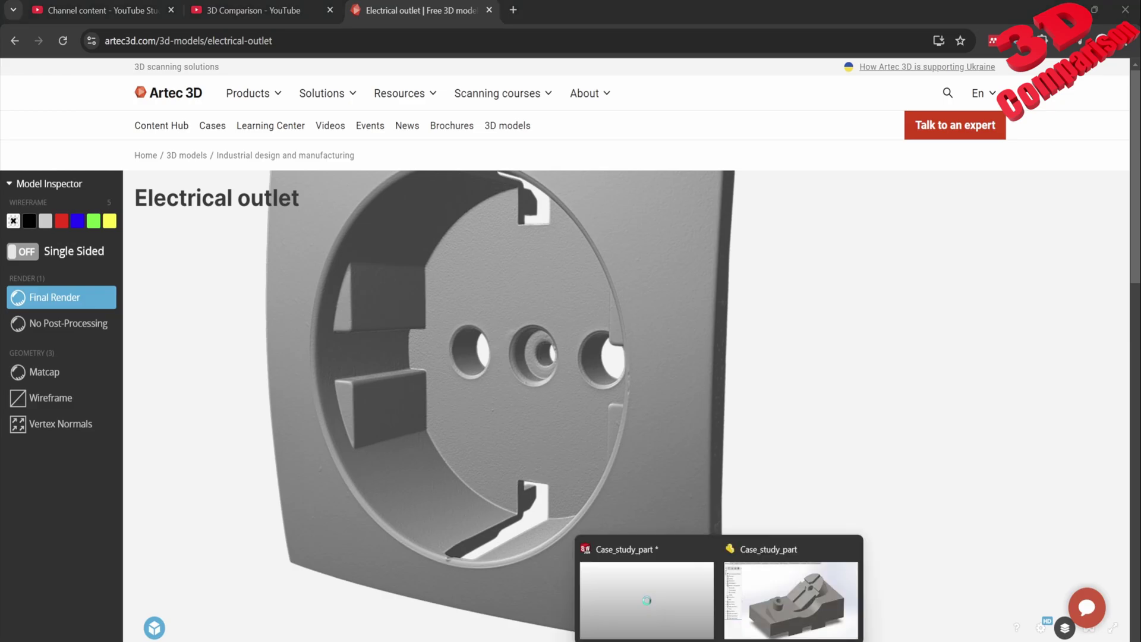
left_click(773, 585)
left_click(964, 89)
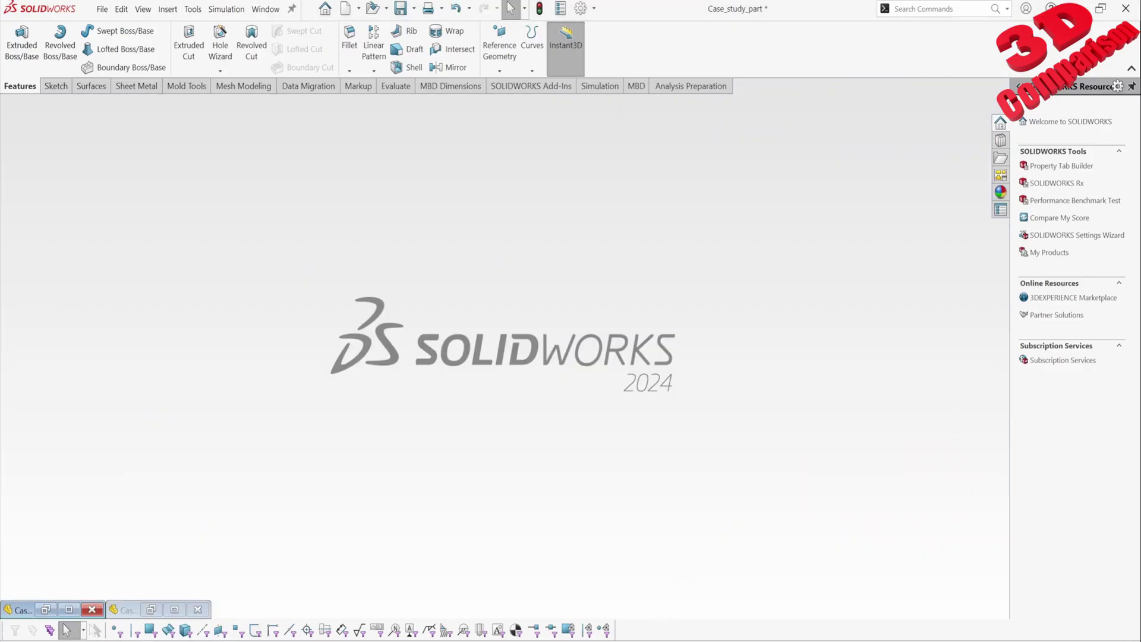
Drag Electrical outlet.stl from the electrical-outlet_stl folder in Design SPD into SOLIDWORKS
mouse_move(632, 639)
left_click(663, 548)
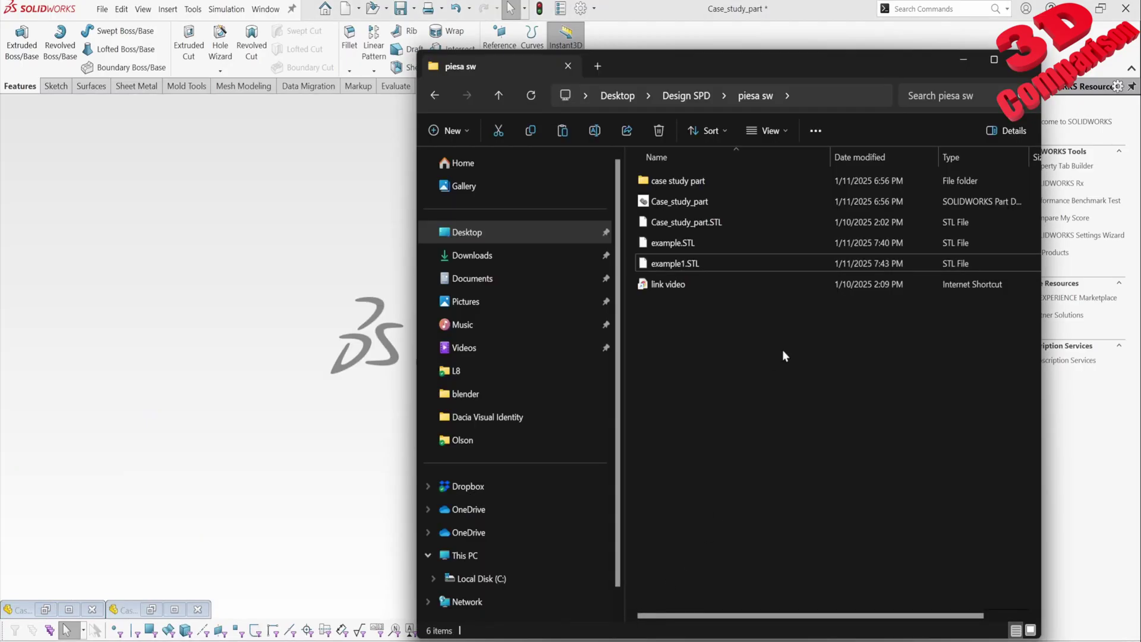
left_click(436, 95)
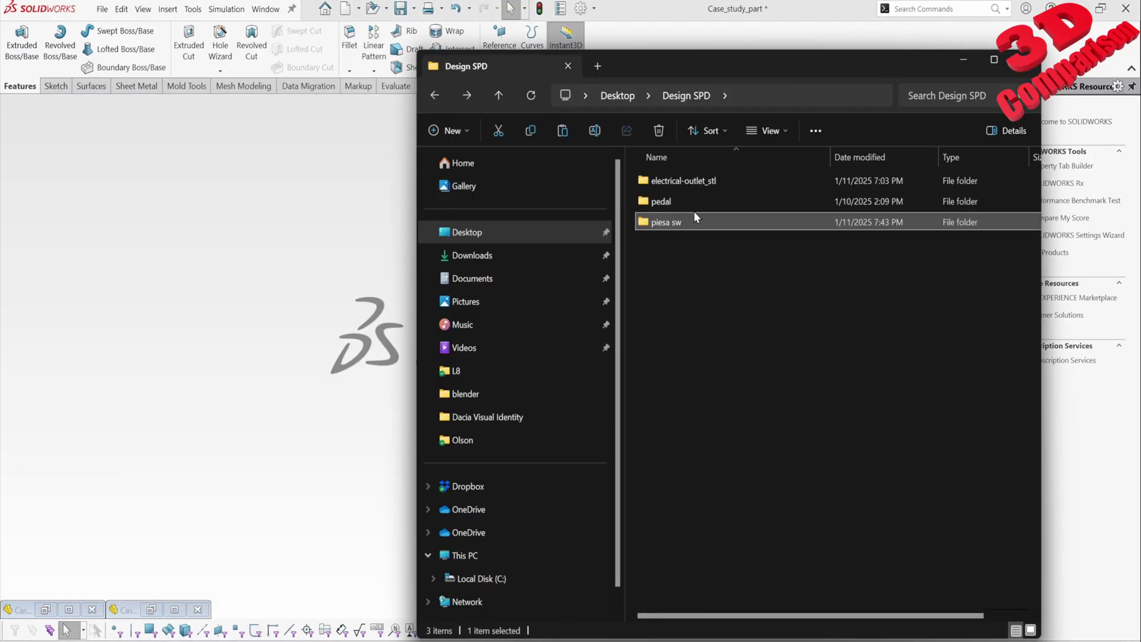
double_click(705, 183)
left_click(690, 180)
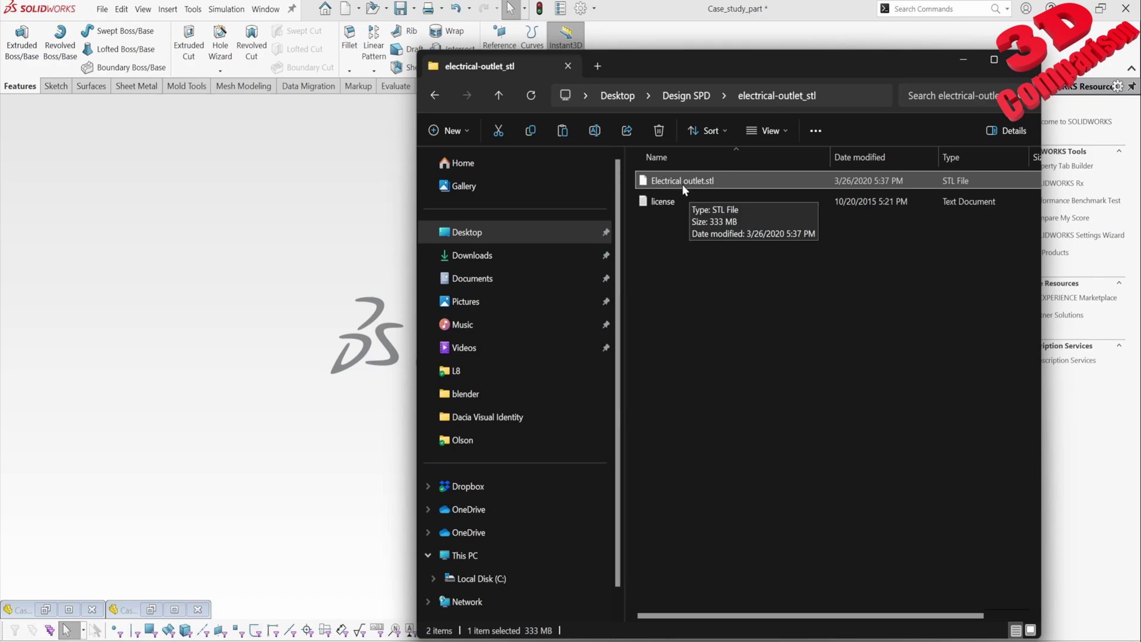
left_click_drag(691, 184, 319, 287)
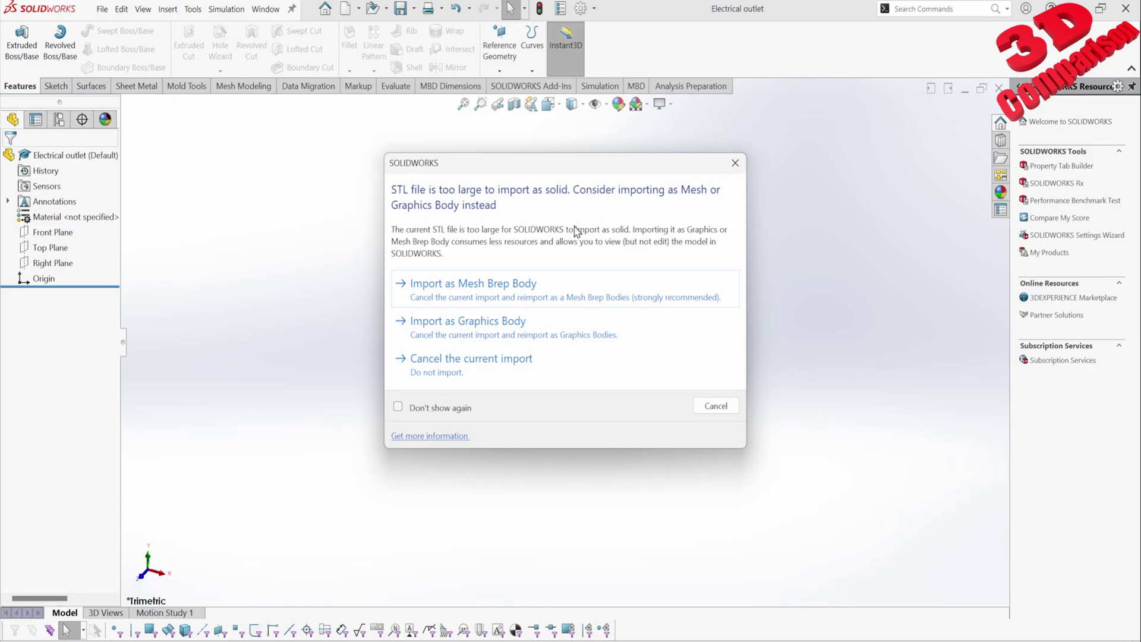
Import the oversized Electrical outlet.stl as a graphics body, creating Graphic1
left_click_drag(500, 165, 501, 192)
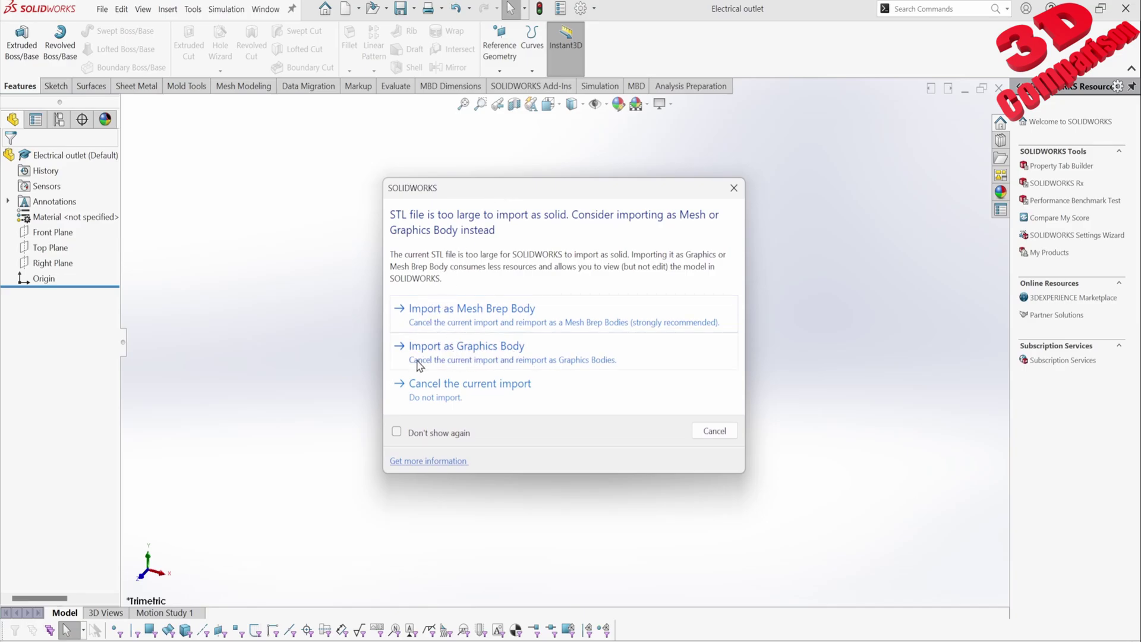
left_click(536, 360)
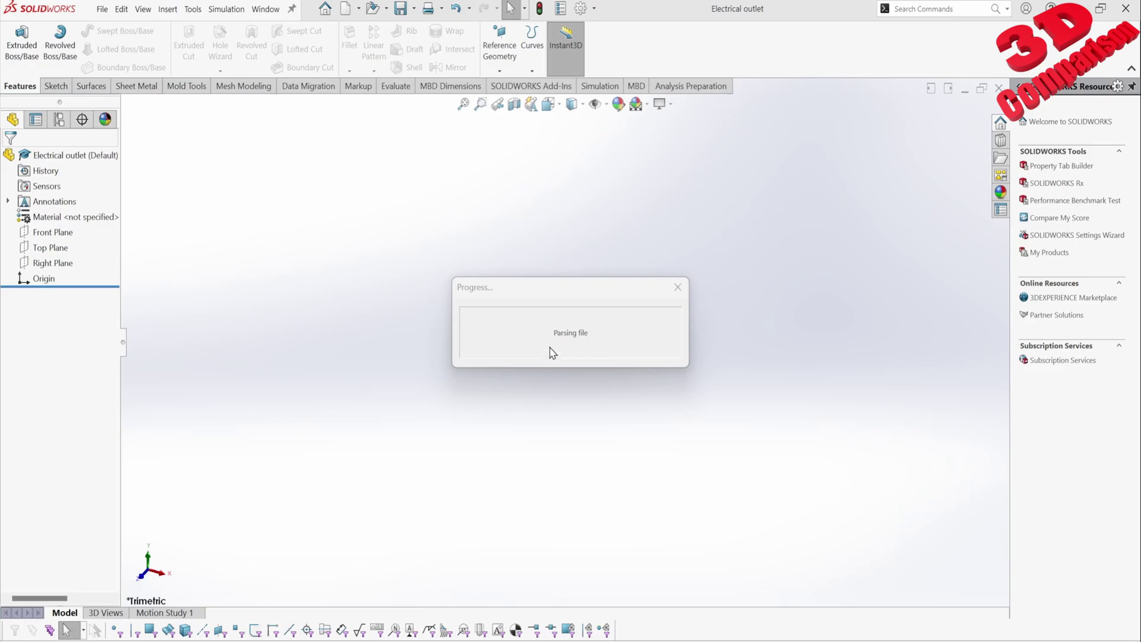
left_click(677, 287)
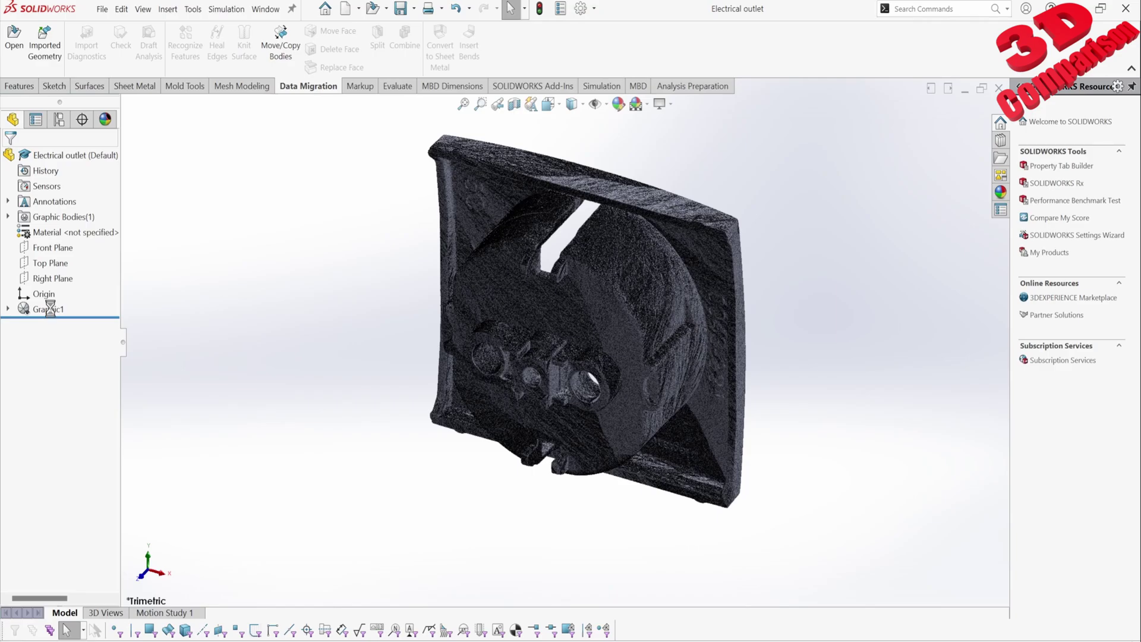
Turn the outlet toward its socket face and switch it to plain shaded display
middle_click_drag(523, 250, 584, 297)
scroll(577, 214, "down", 8)
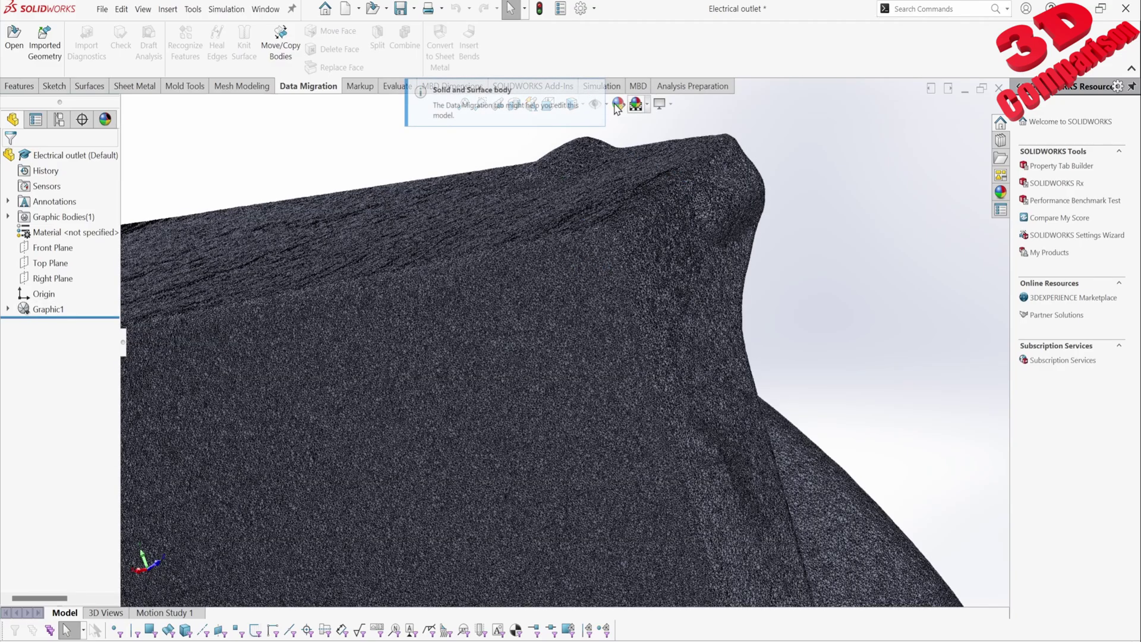
mouse_move(570, 110)
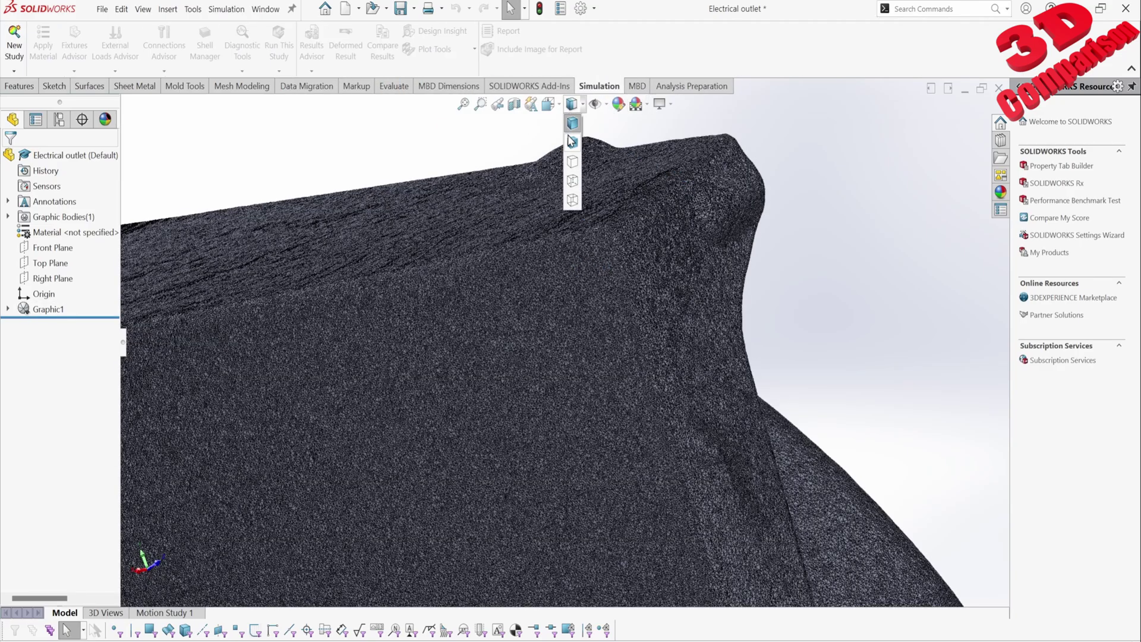
left_click(571, 141)
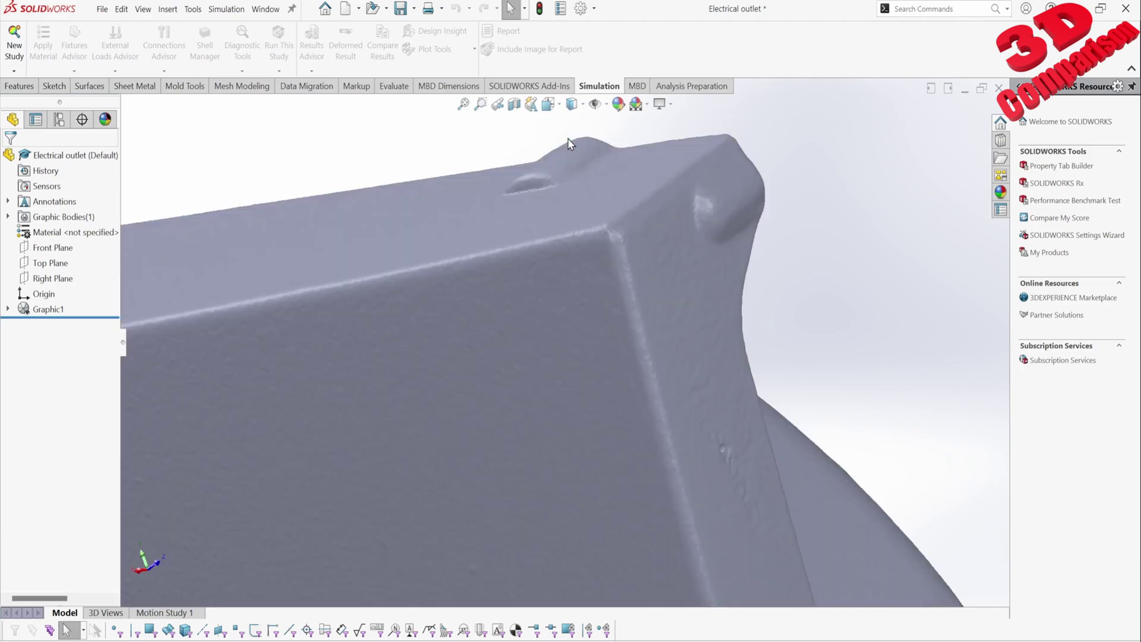
Orbit and zoom around the cutout, three-hole, back and top faces to inspect lettering and edges
mouse_move(540, 287)
middle_mouse_down()
mouse_move(619, 208)
mouse_move(623, 235)
middle_mouse_up()
scroll(619, 309, "up", 5)
middle_click_drag(619, 381, 596, 481)
scroll(571, 447, "down", 2)
scroll(571, 447, "up", 2)
middle_click_drag(573, 394, 607, 309)
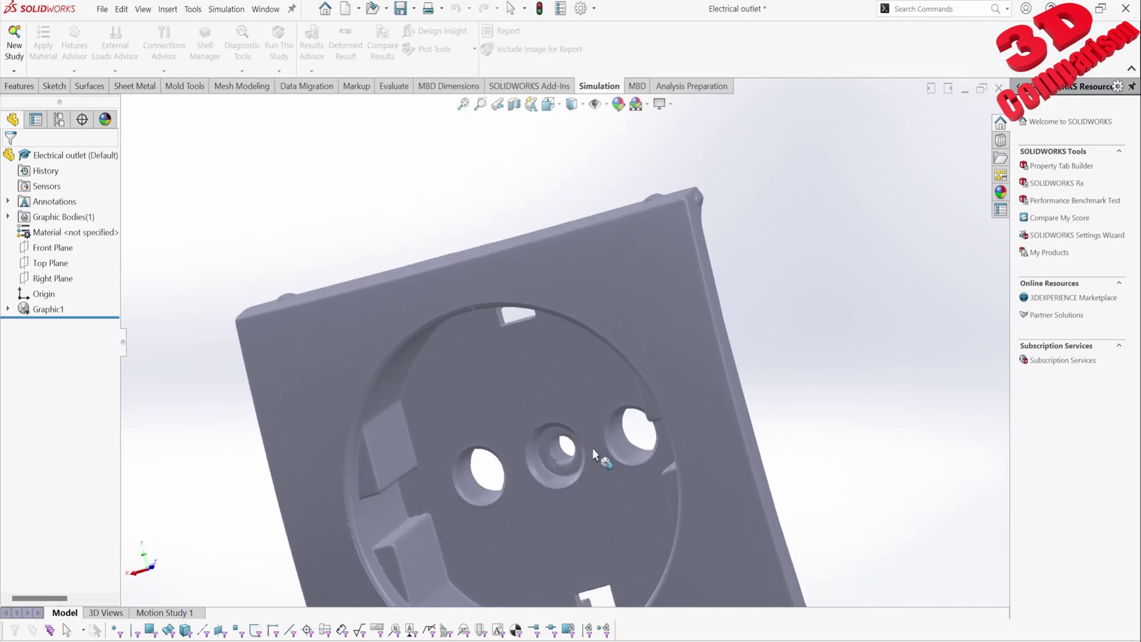
scroll(586, 454, "down", 8)
scroll(532, 404, "up", 10)
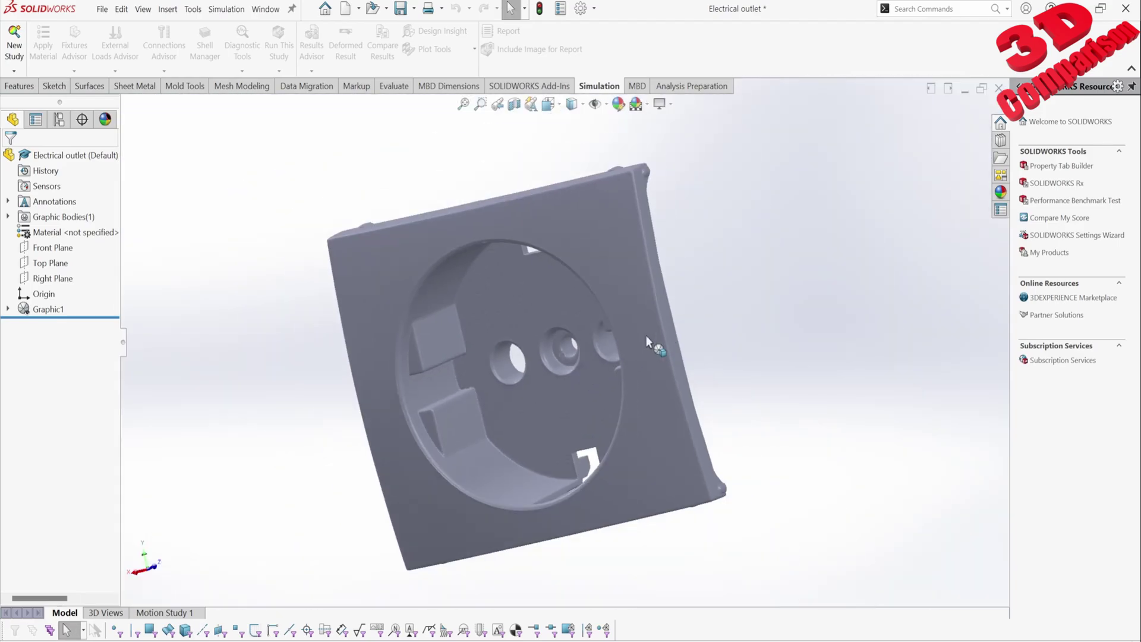
middle_click_drag(648, 343, 128, 357)
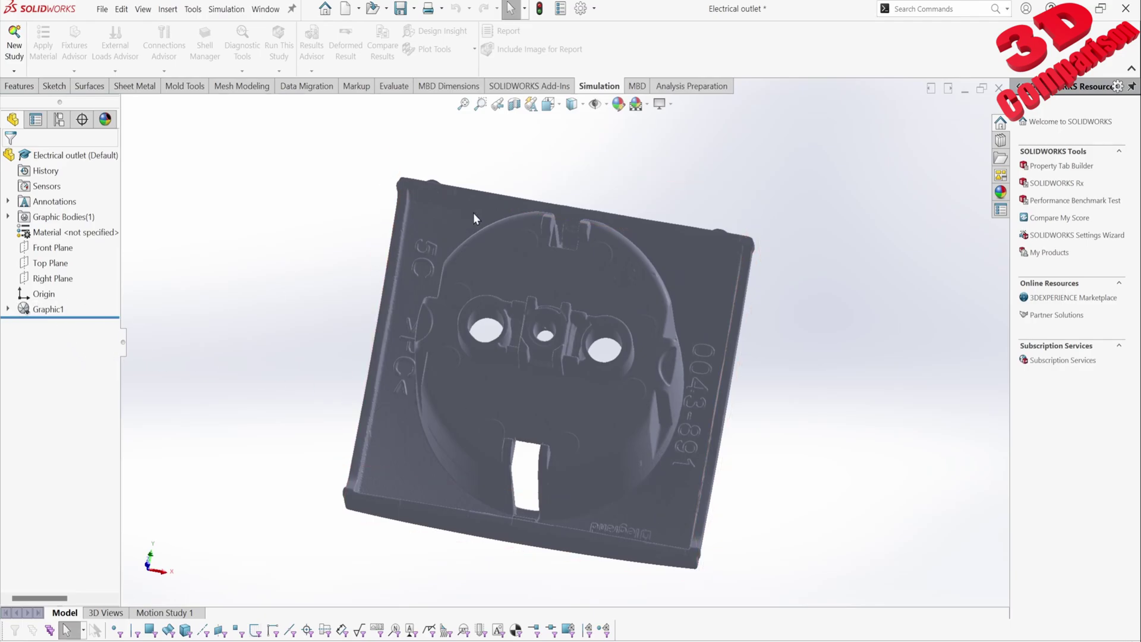
middle_click_drag(250, 333, 450, 331)
scroll(405, 238, "down", 10)
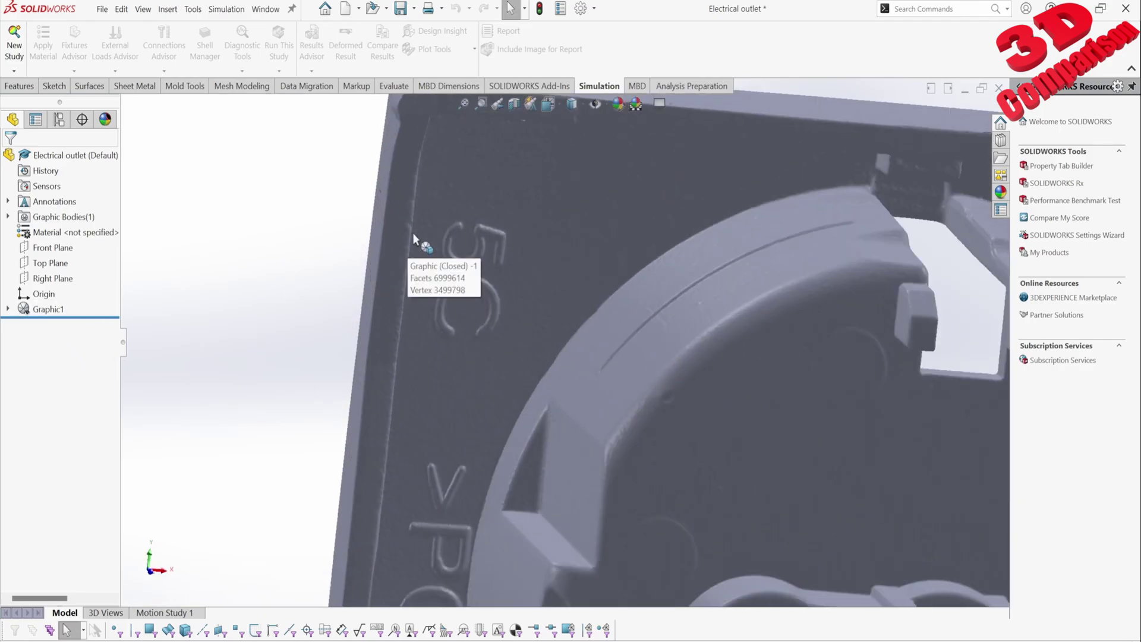
scroll(581, 285, "up", 5)
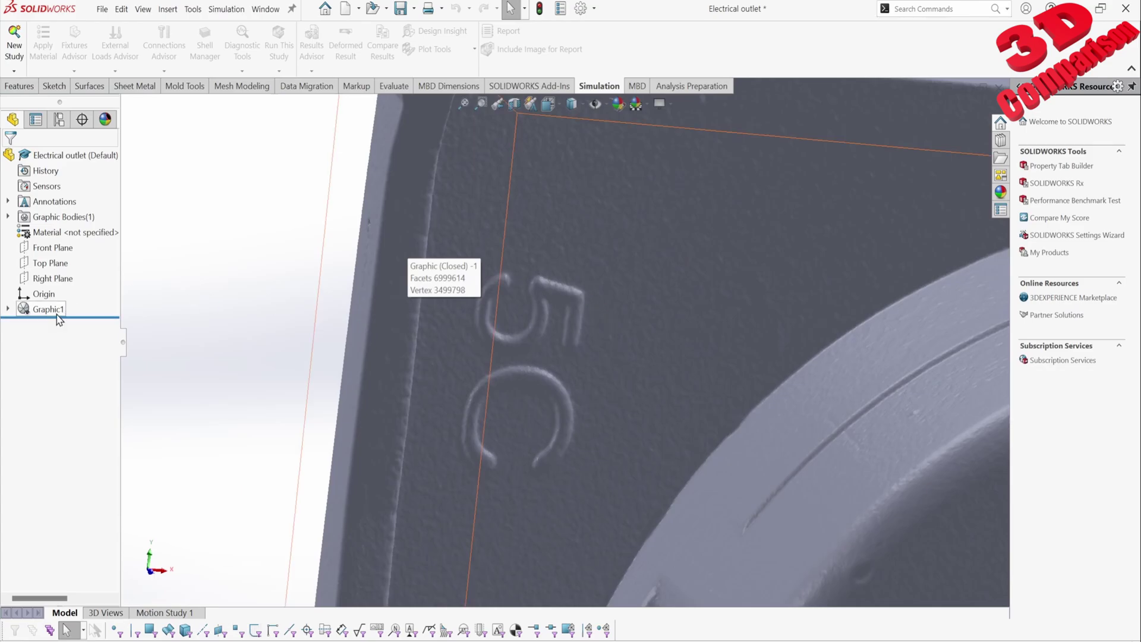
scroll(493, 144, "up", 3)
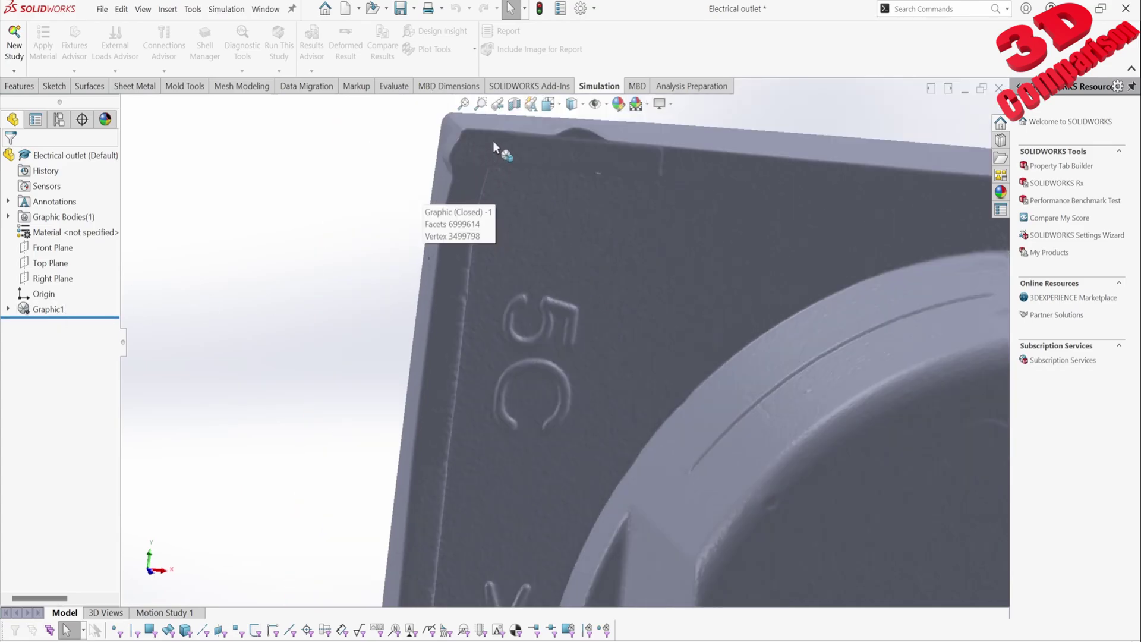
middle_click_drag(502, 148, 535, 321)
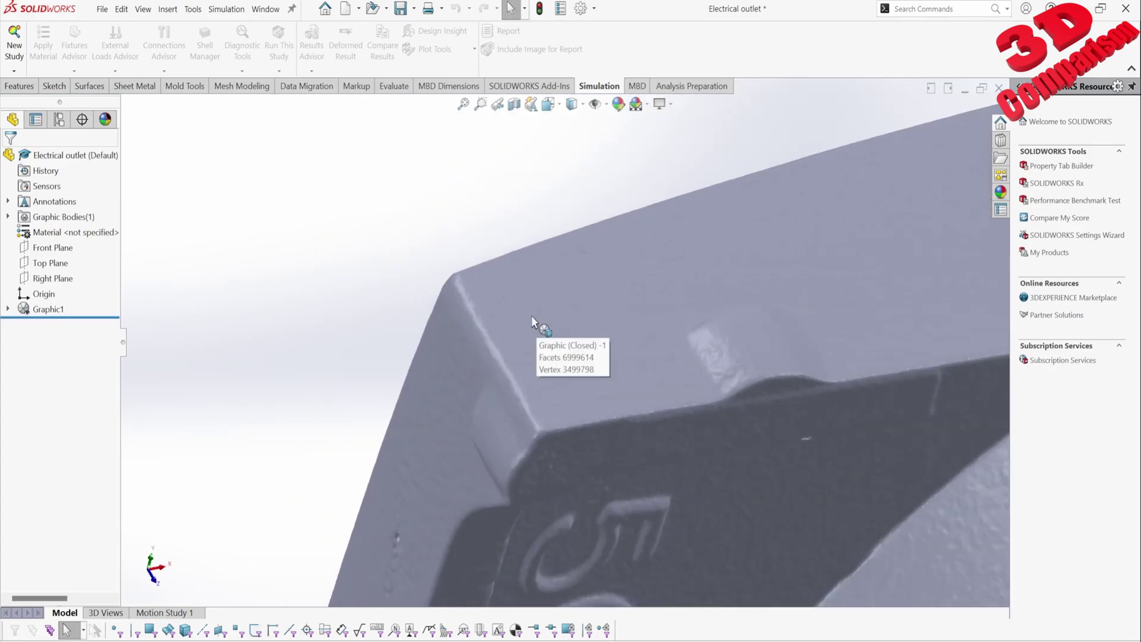
scroll(553, 332, "down", 3)
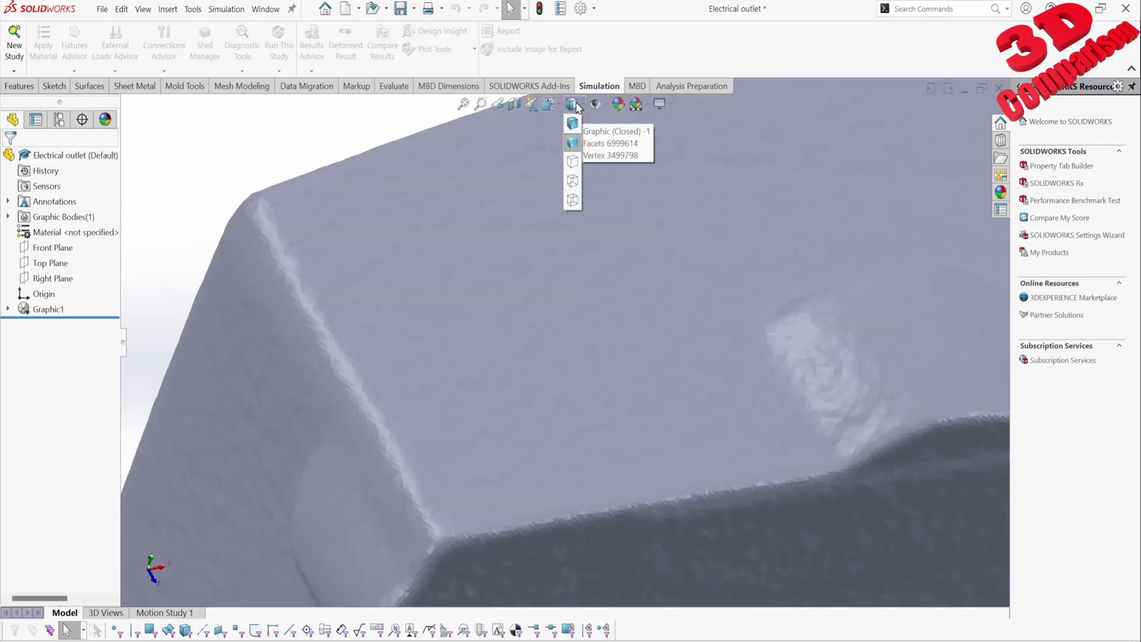
scroll(511, 273, "up", 1)
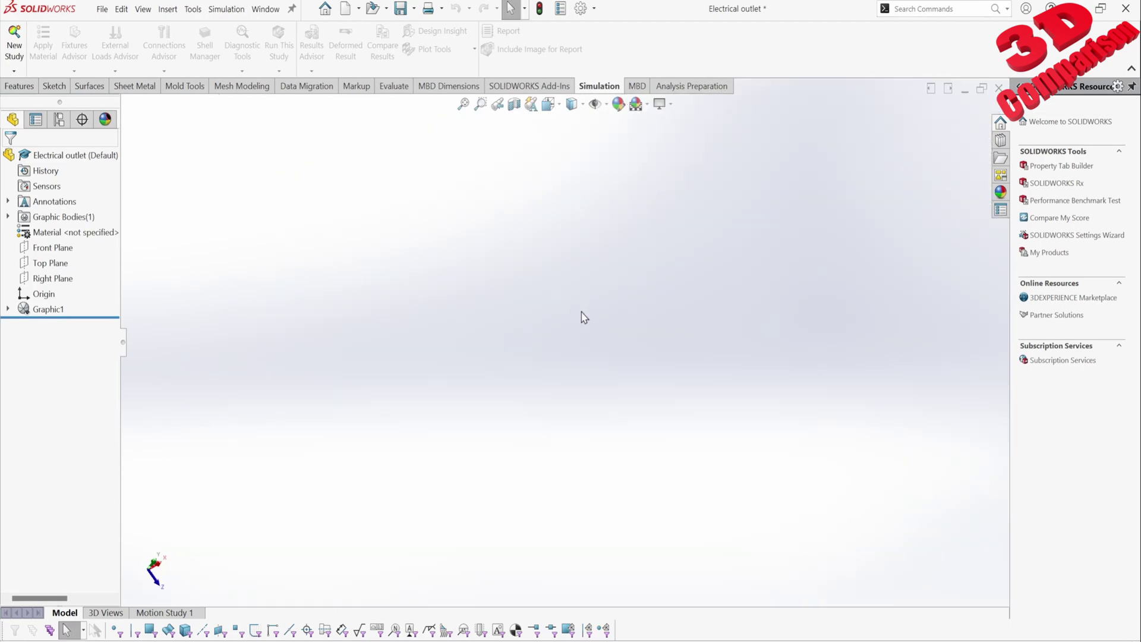
Show the outlet as a shaded mesh with the socket face turned to the front
scroll(713, 357, "up", 2)
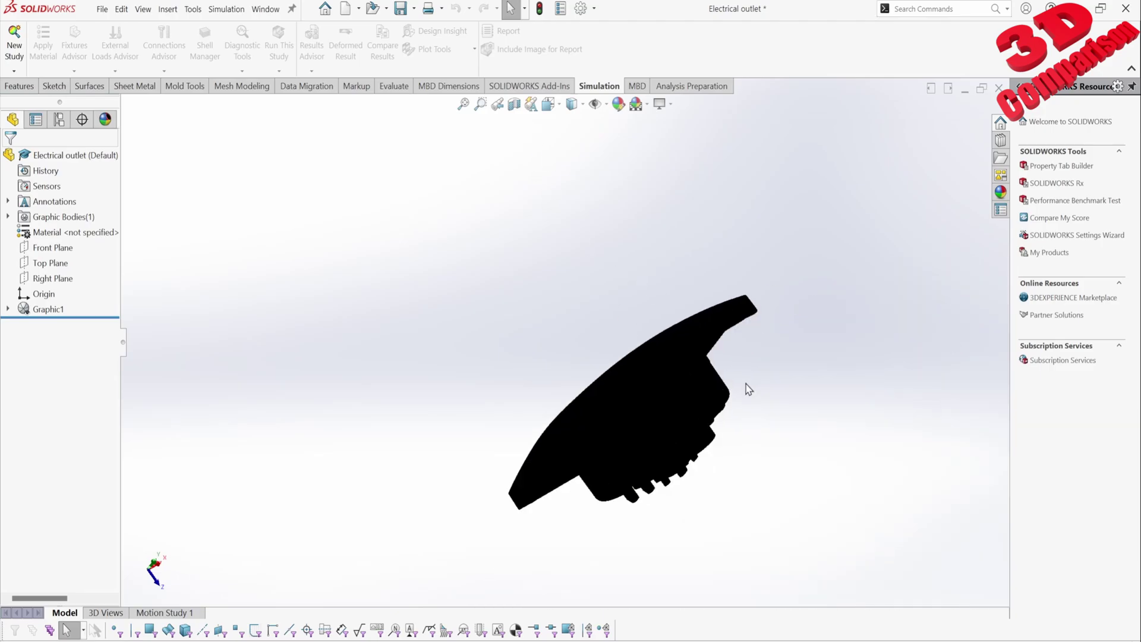
middle_click_drag(682, 398, 721, 458)
scroll(728, 416, "down", 3)
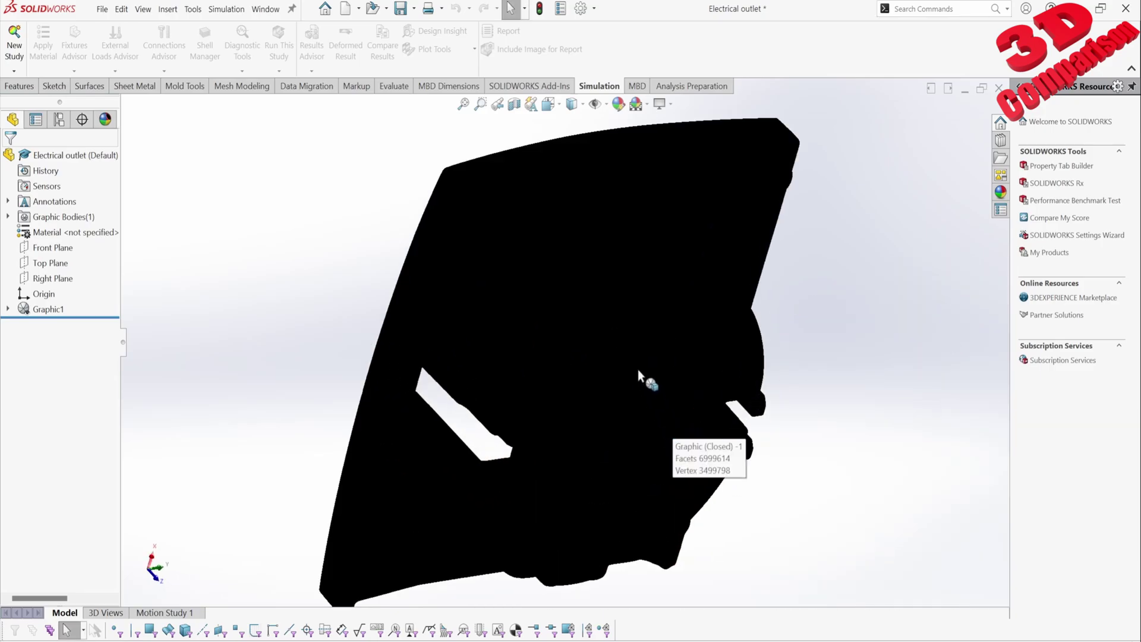
left_click(574, 106)
left_click(574, 127)
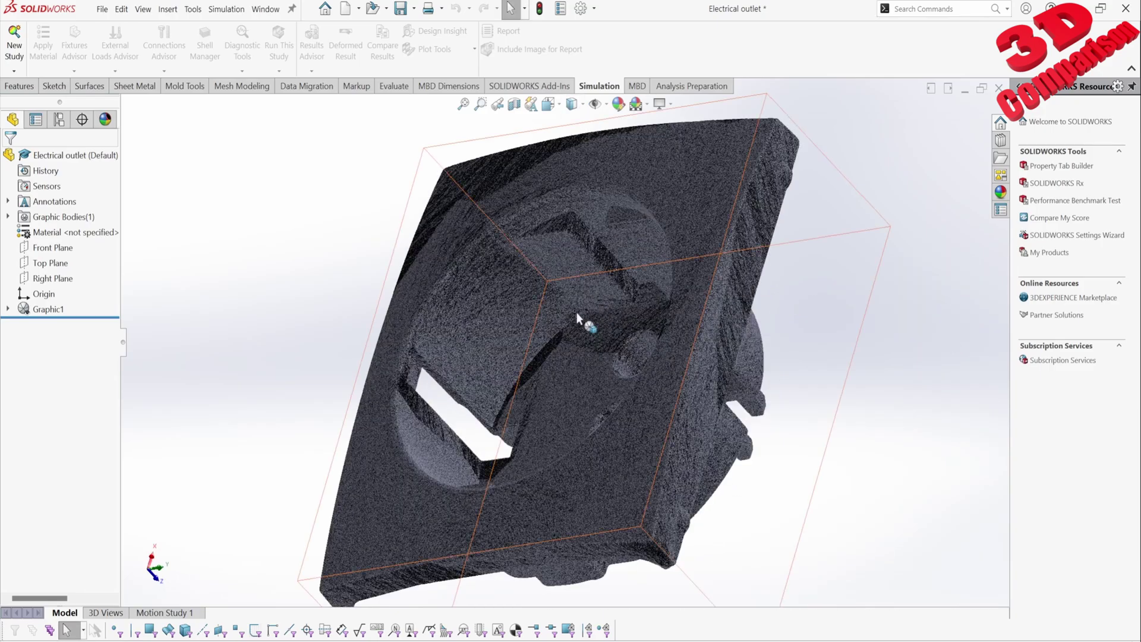
middle_click_drag(578, 355, 629, 215)
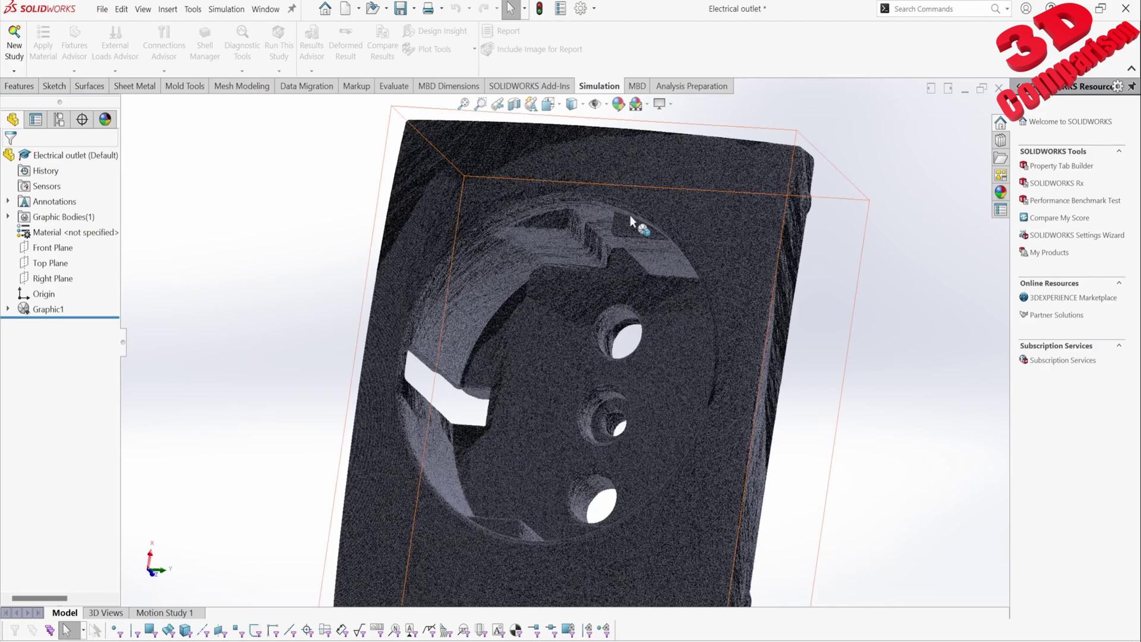
middle_click_drag(483, 234, 482, 234)
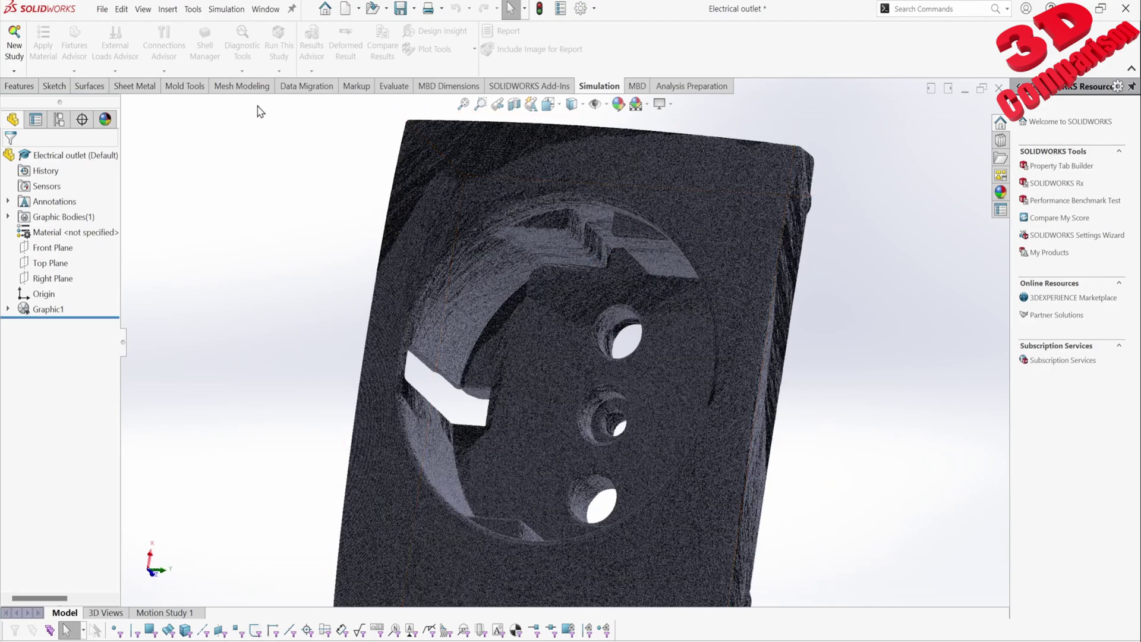
Bring up the Mesh Modeling tools and orbit the outlet mesh to review it
left_click(247, 87)
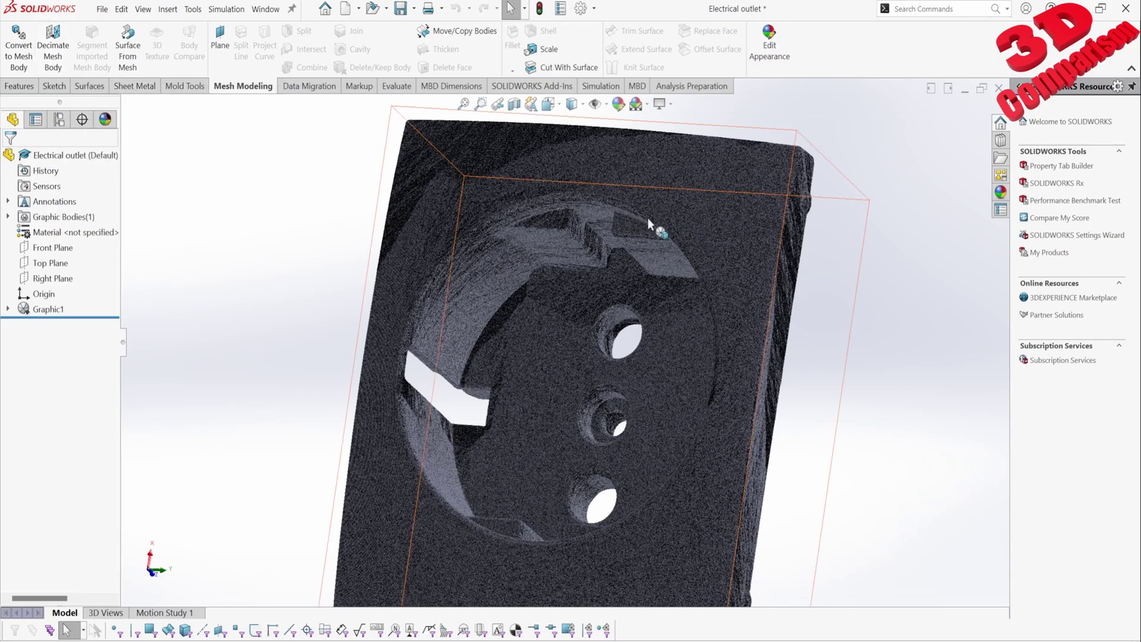
scroll(622, 220, "down", 10)
middle_click_drag(607, 237, 650, 341)
scroll(618, 410, "up", 10)
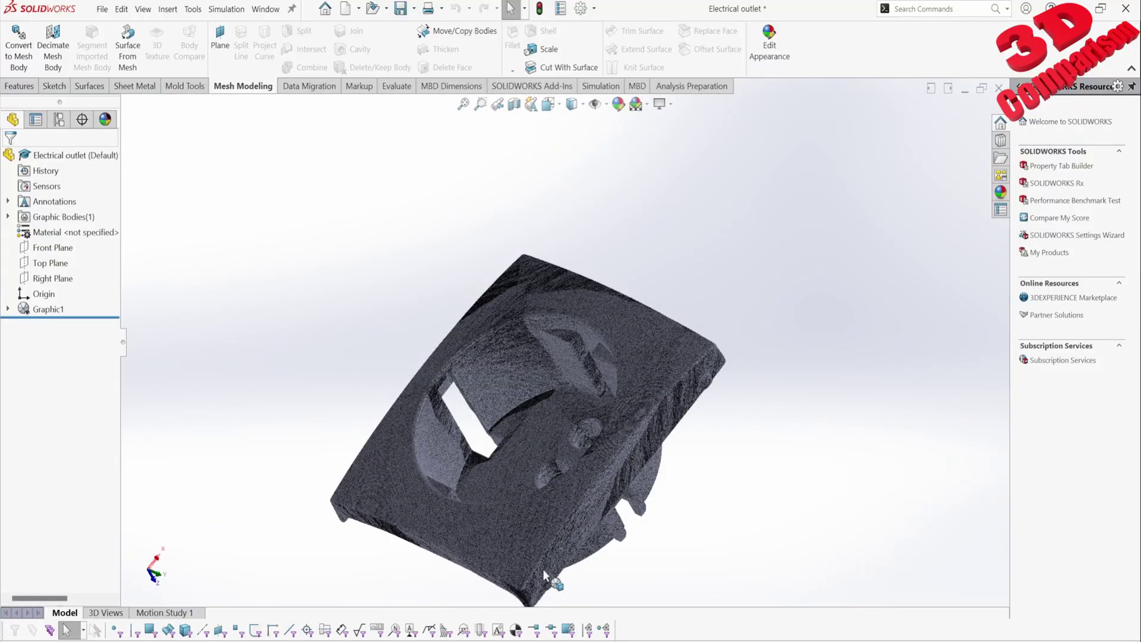
scroll(544, 569, "down", 2)
middle_click_drag(534, 412, 657, 605)
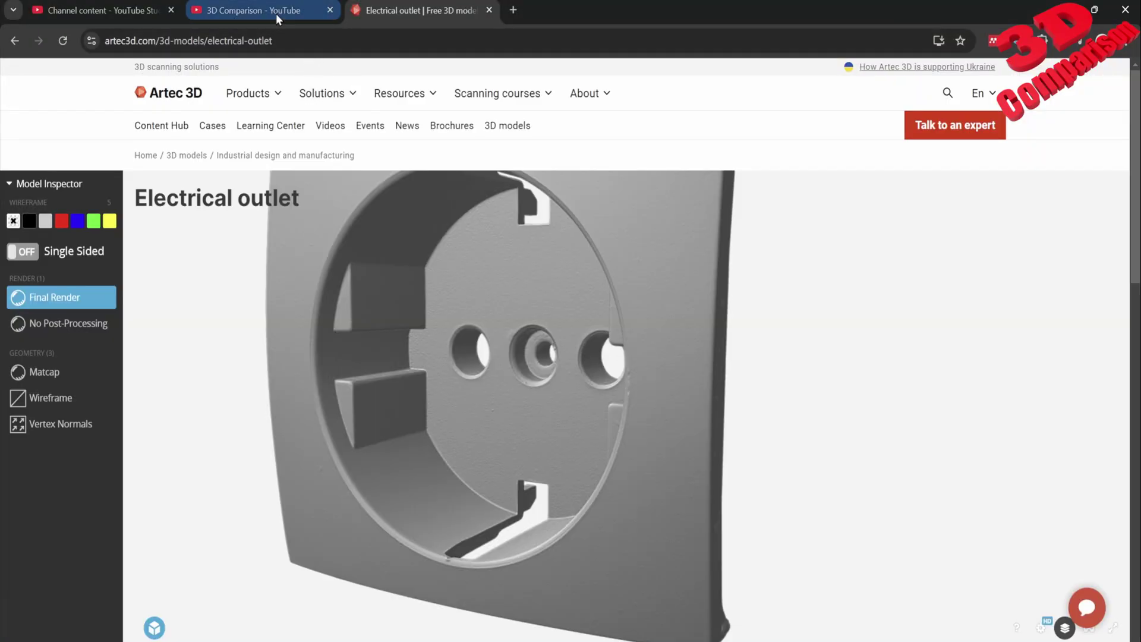
left_click(278, 12)
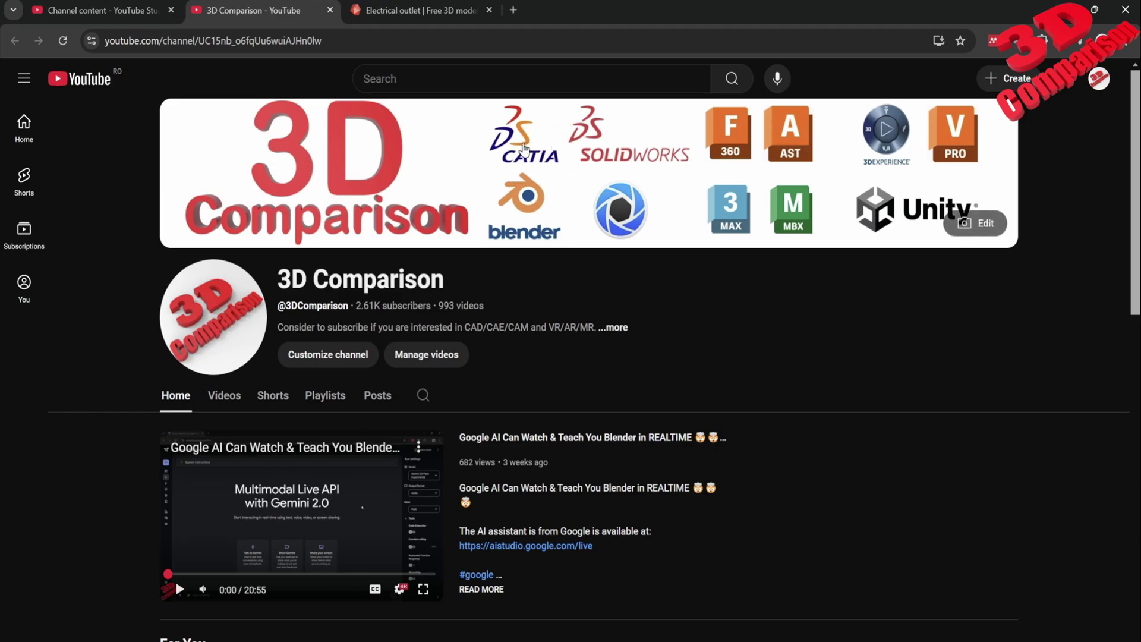
left_click(136, 12)
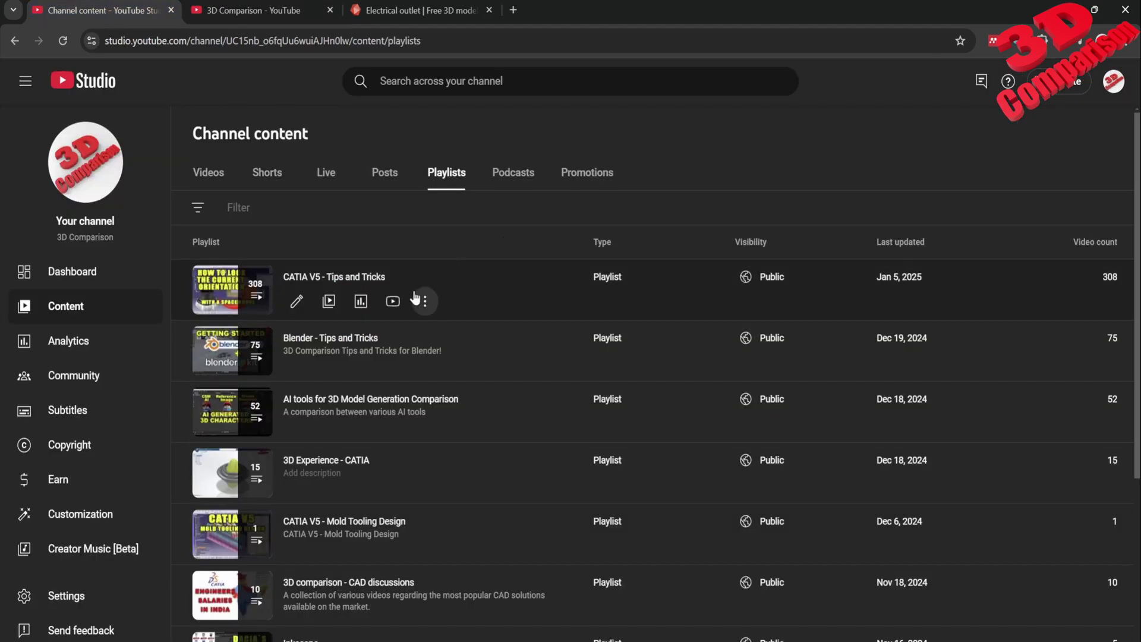
mouse_move(300, 279)
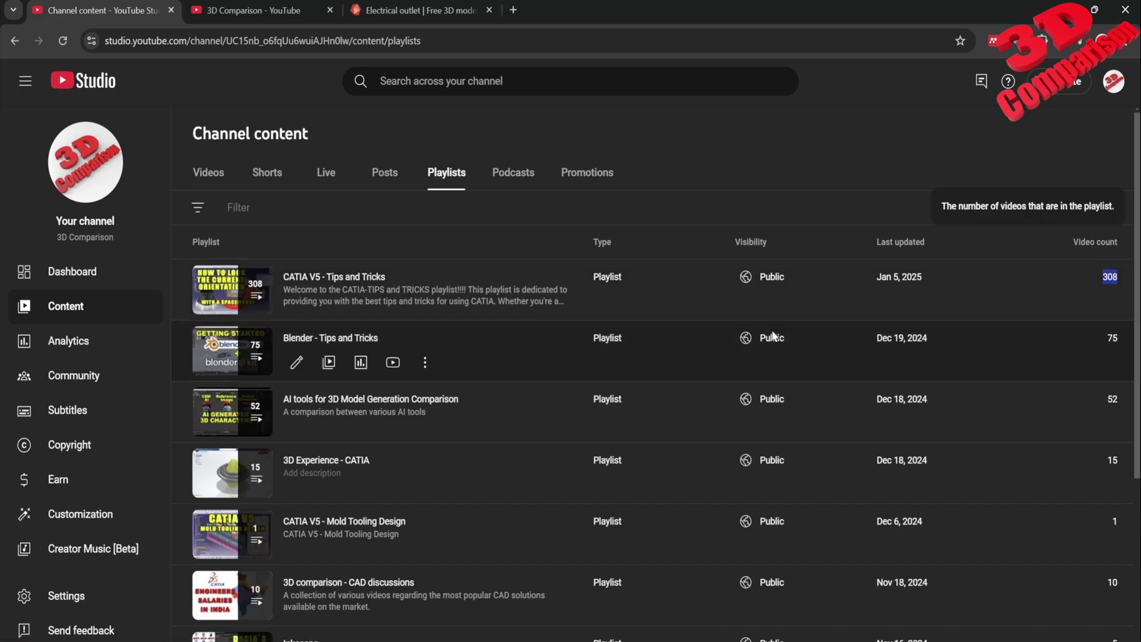
scroll(651, 362, "down", 3)
scroll(654, 368, "down", 1)
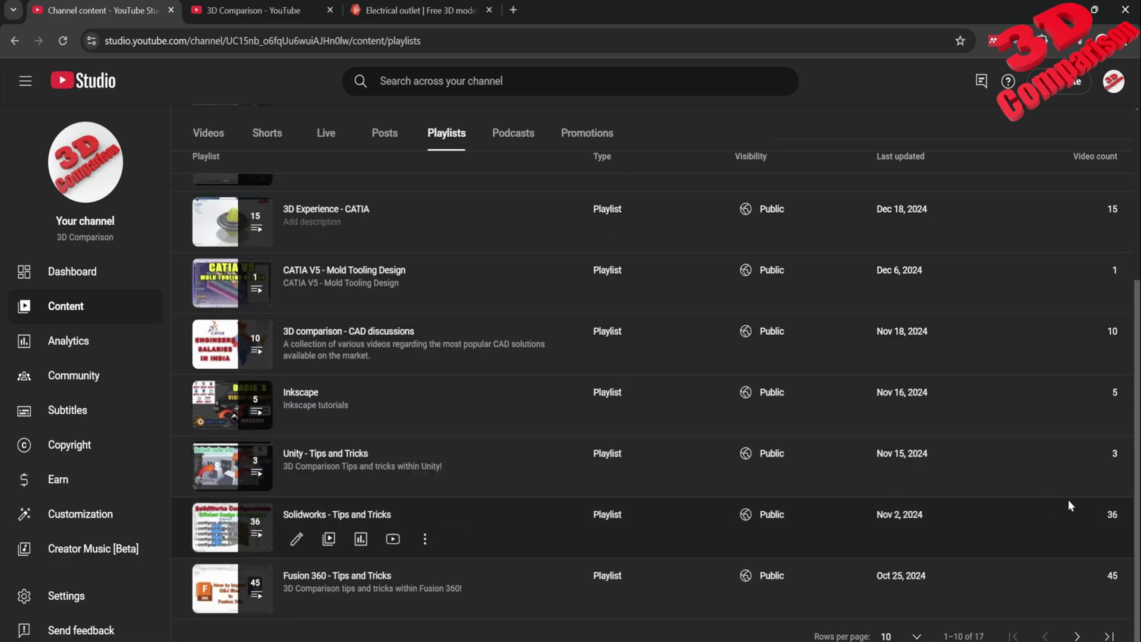
Highlight the video counts for the Solidworks (36) and CATIA V5 - Tips and Tricks (308) playlists
left_click_drag(1103, 519, 1126, 517)
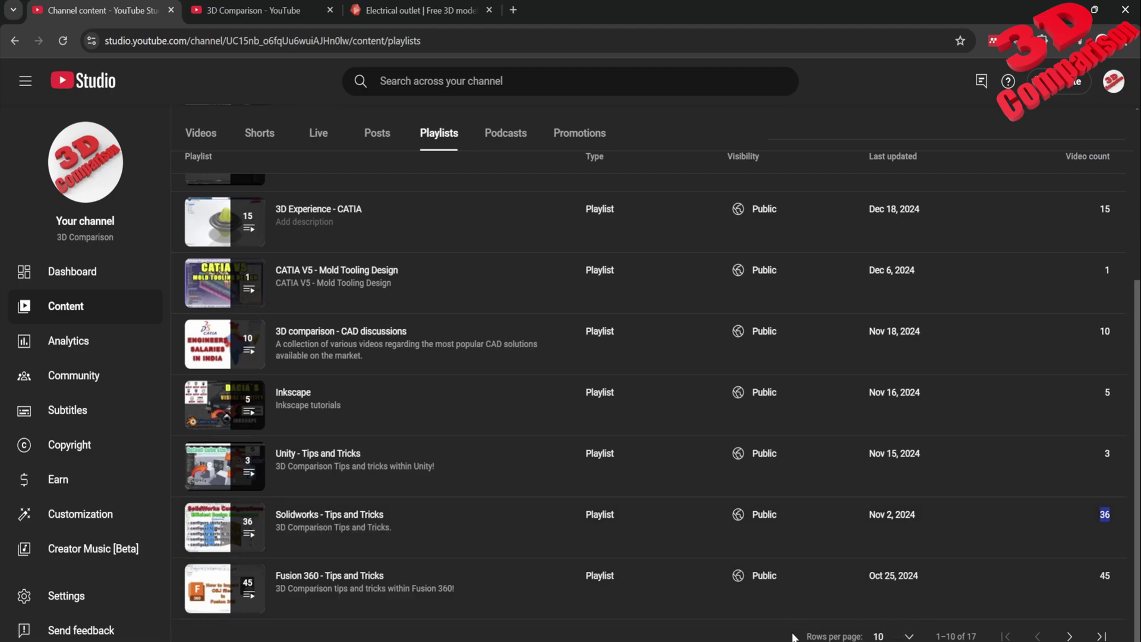
scroll(1003, 519, "up", 4)
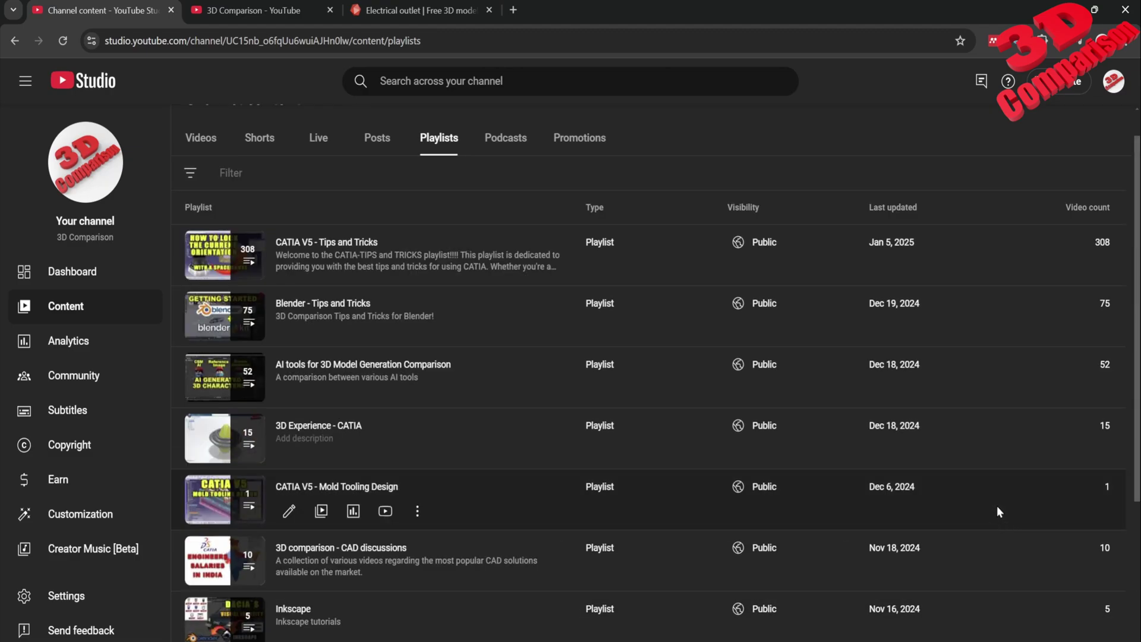
scroll(992, 508, "down", 4)
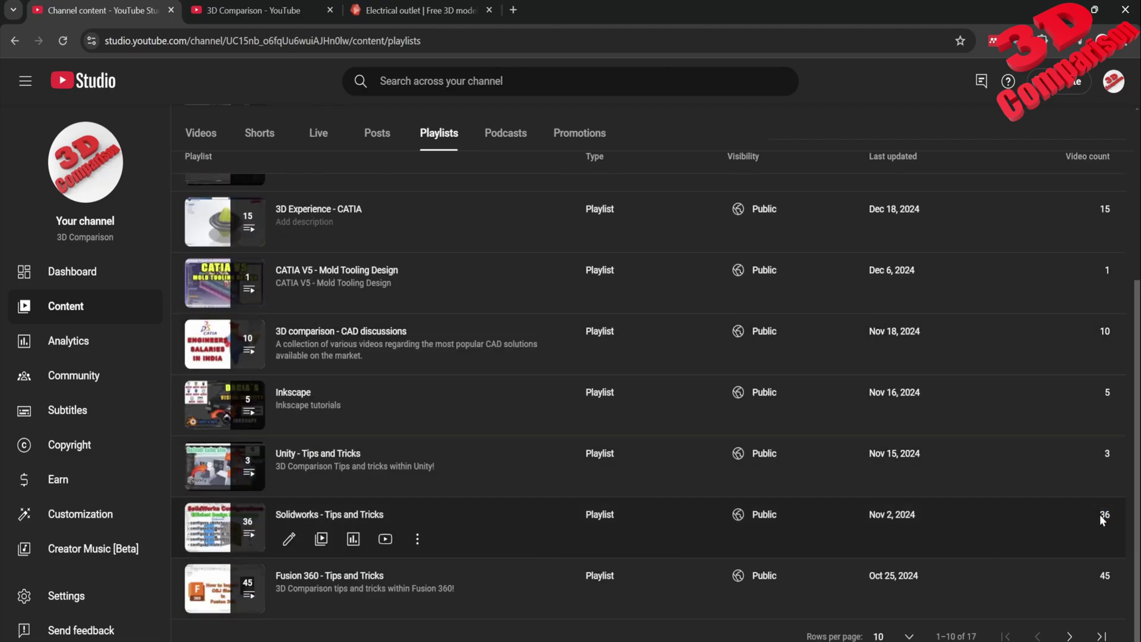
left_click_drag(1096, 516, 1112, 515)
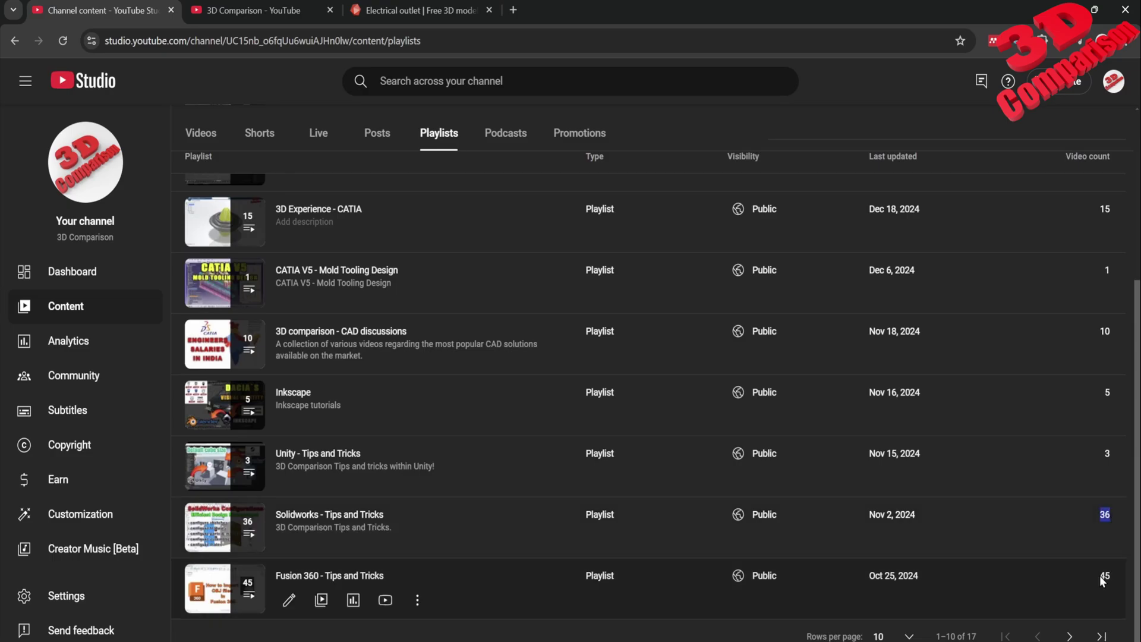
scroll(1094, 416, "up", 5)
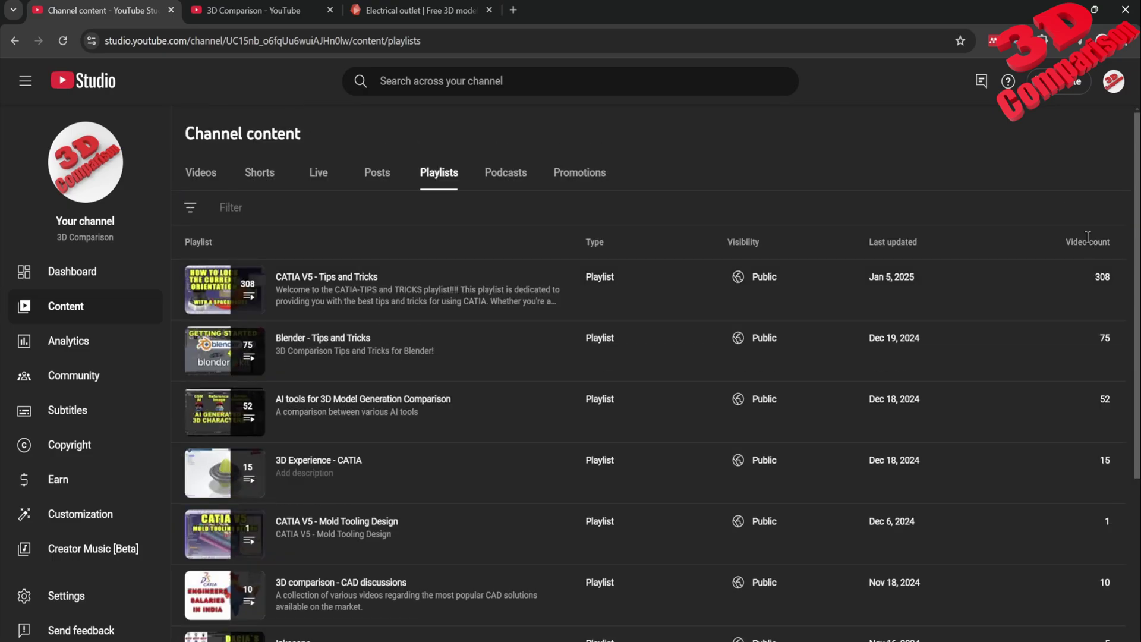
left_click_drag(1096, 276, 1111, 278)
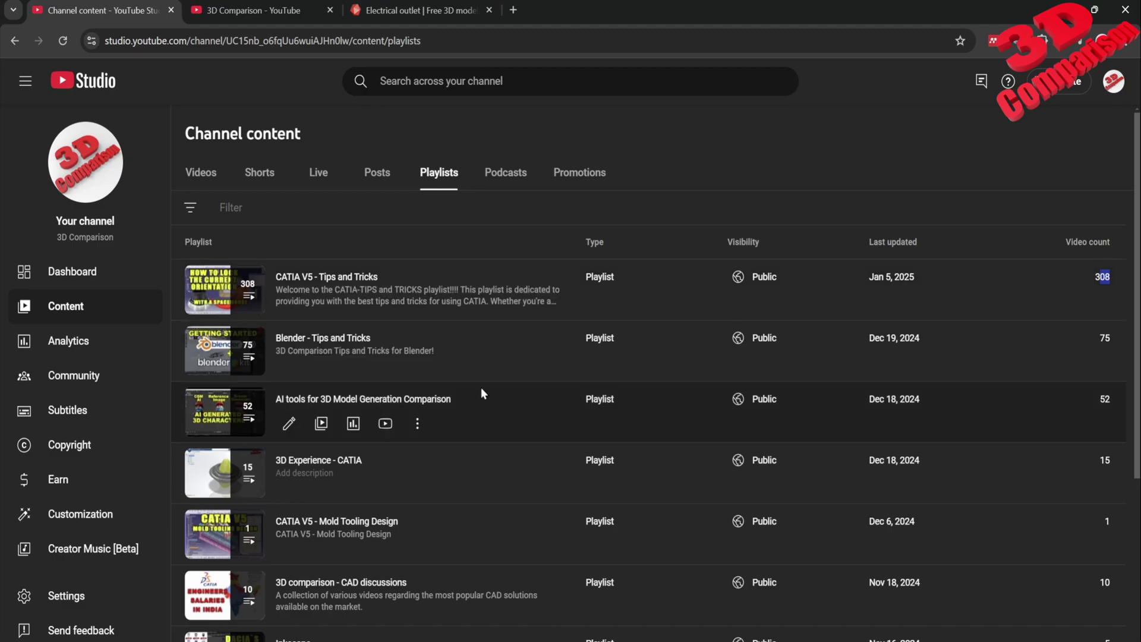
scroll(493, 347, "down", 5)
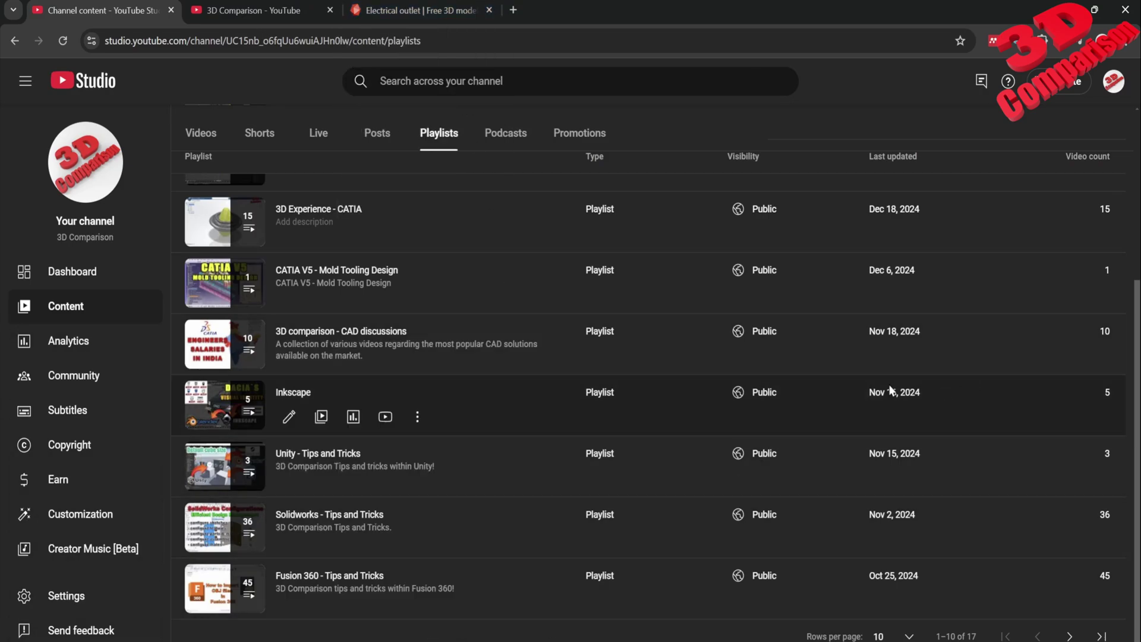
scroll(813, 359, "up", 4)
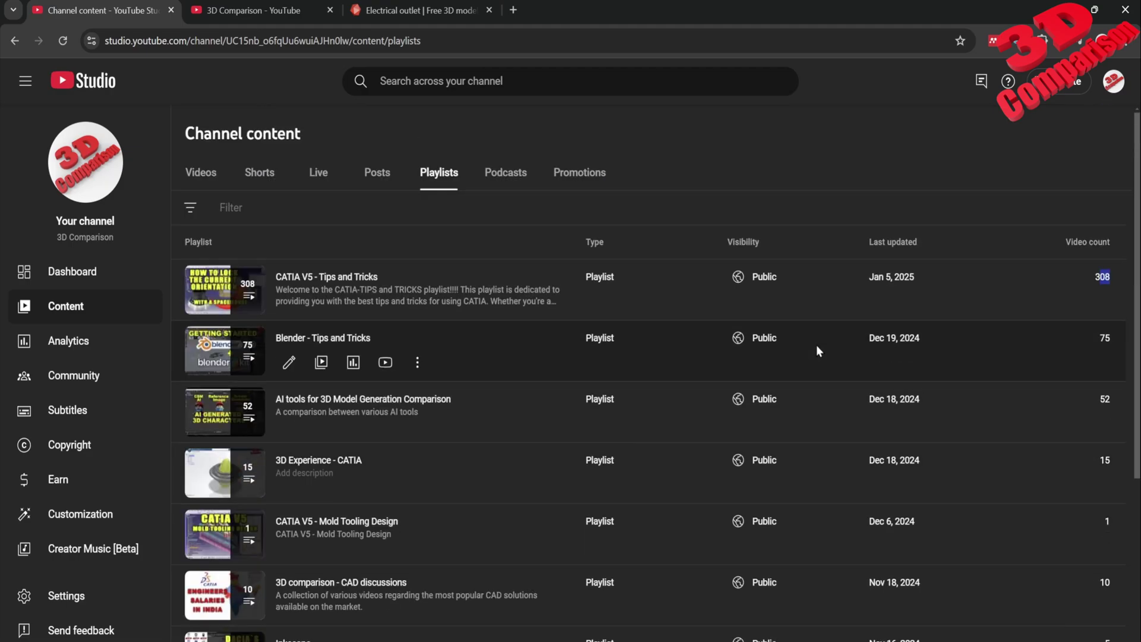